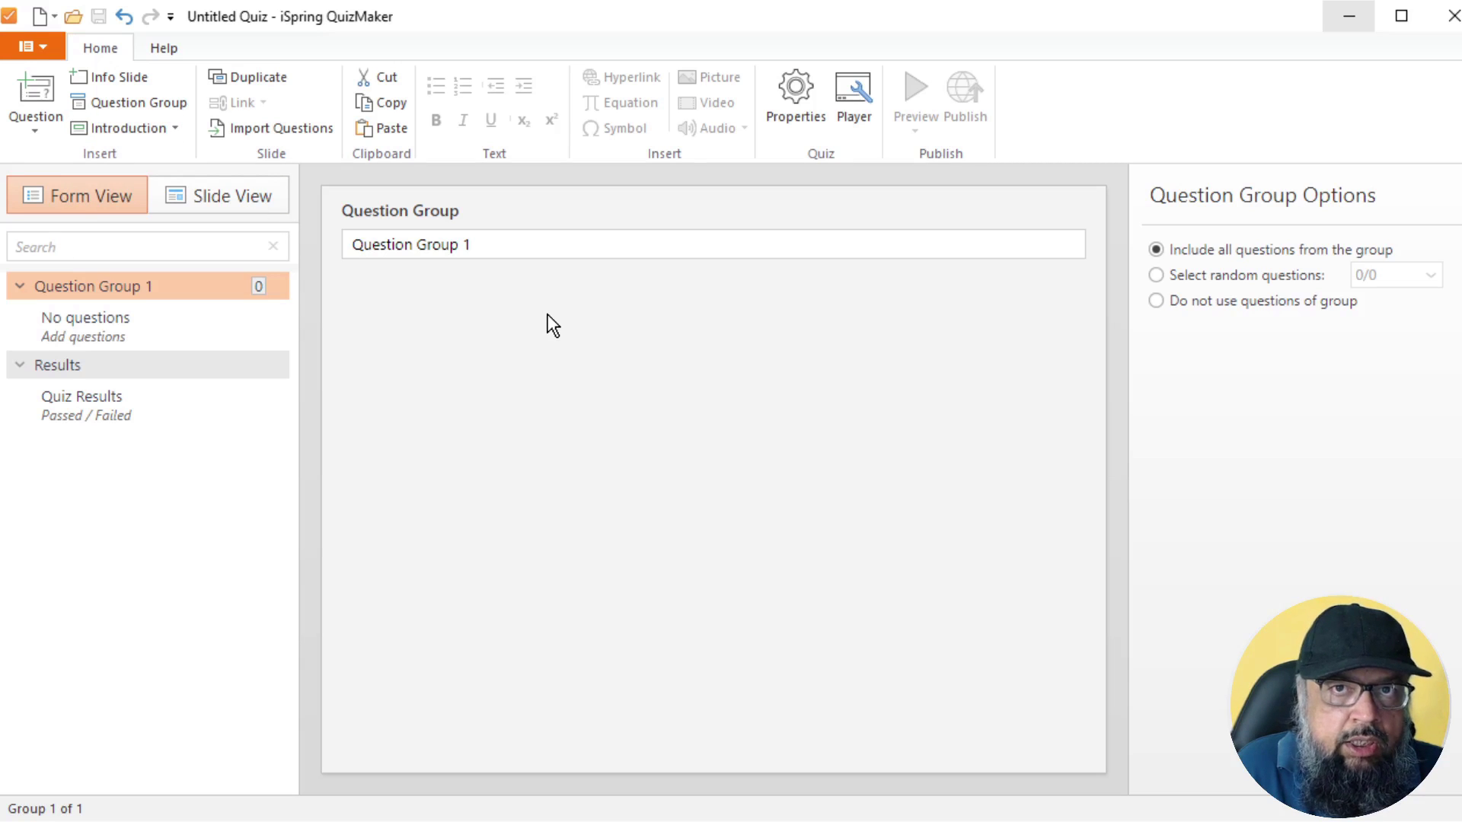
left_click(125, 128)
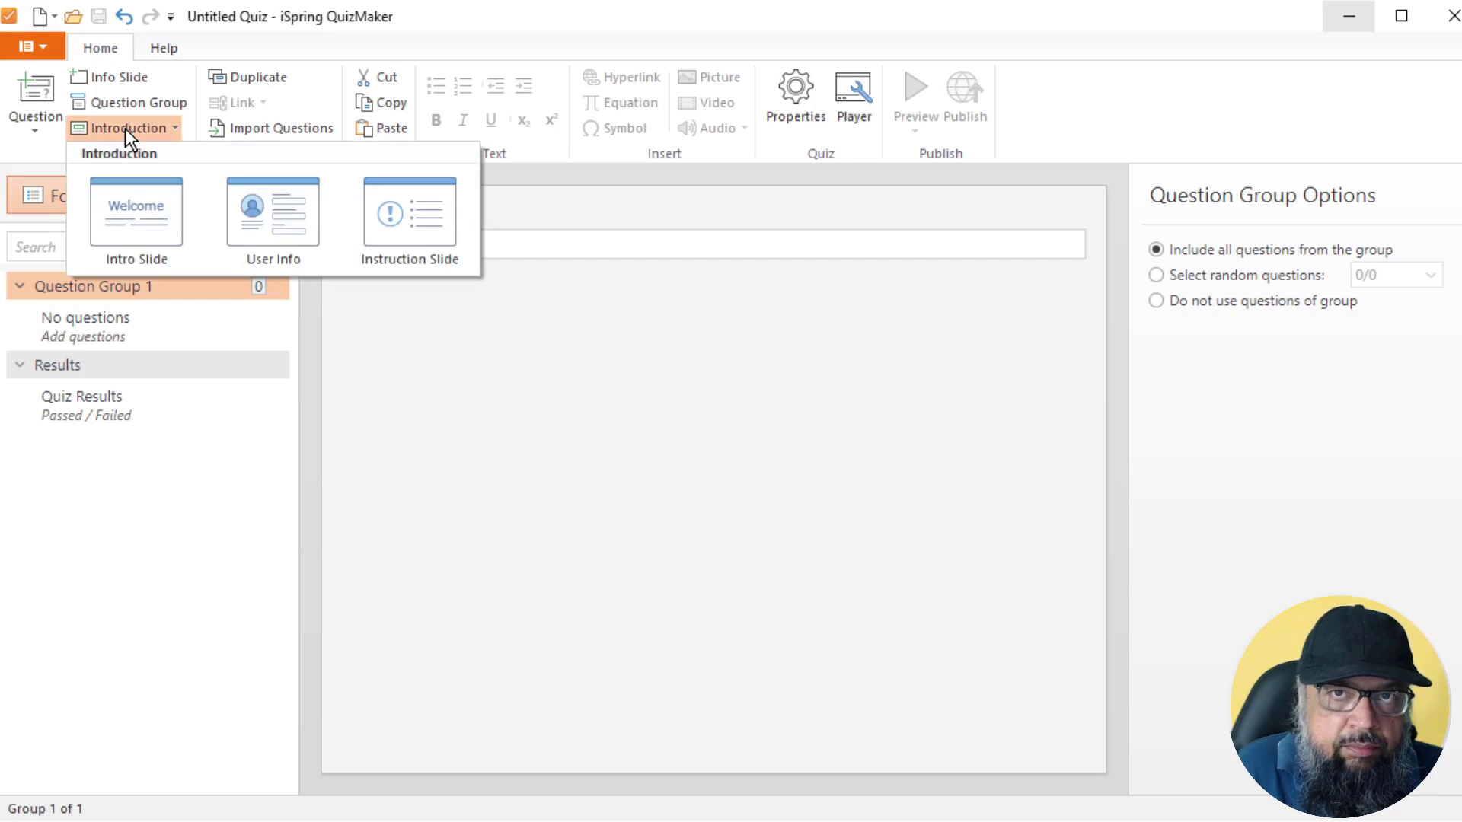
left_click(148, 221)
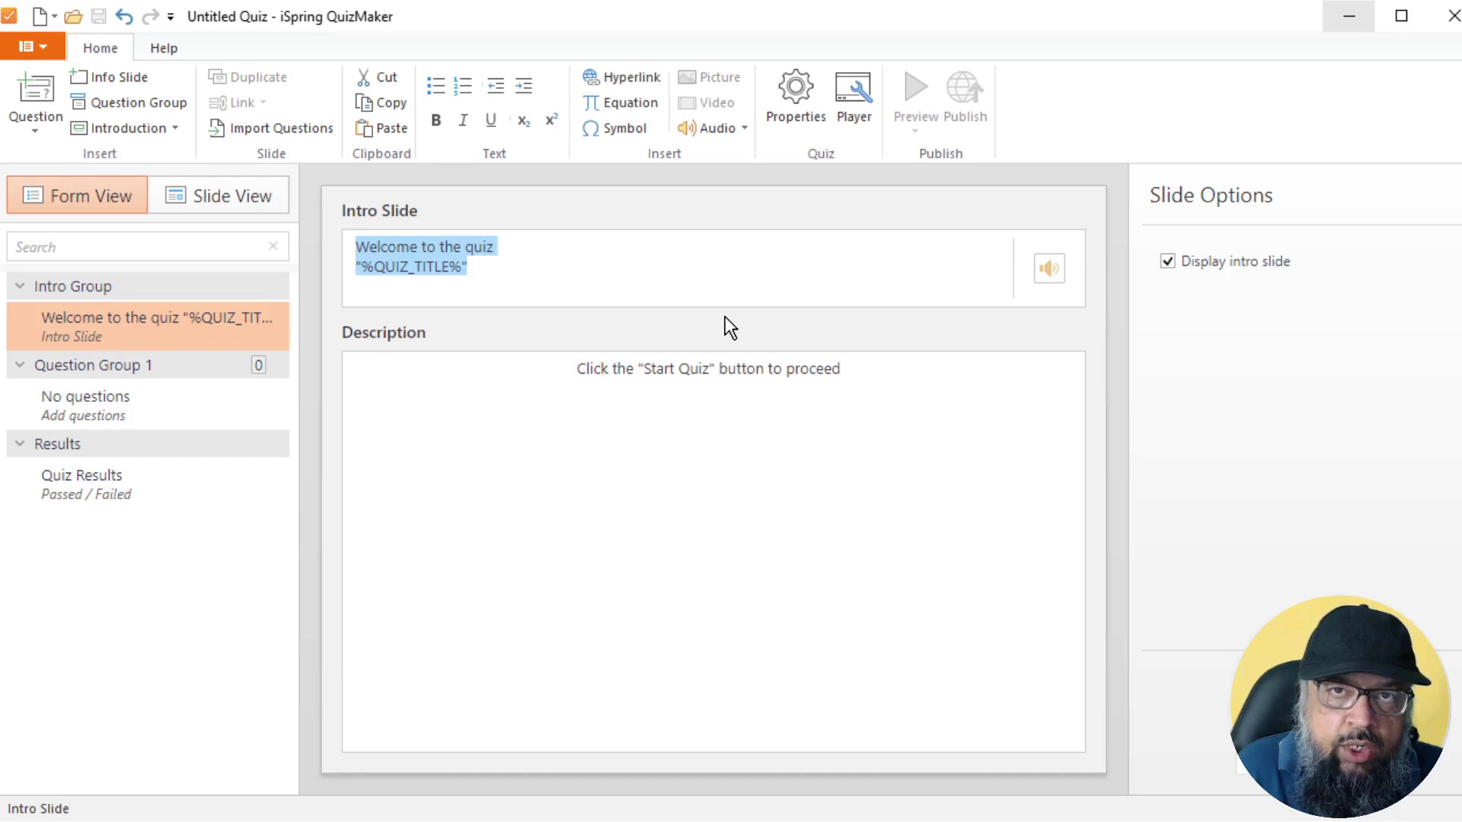
right_click(225, 329)
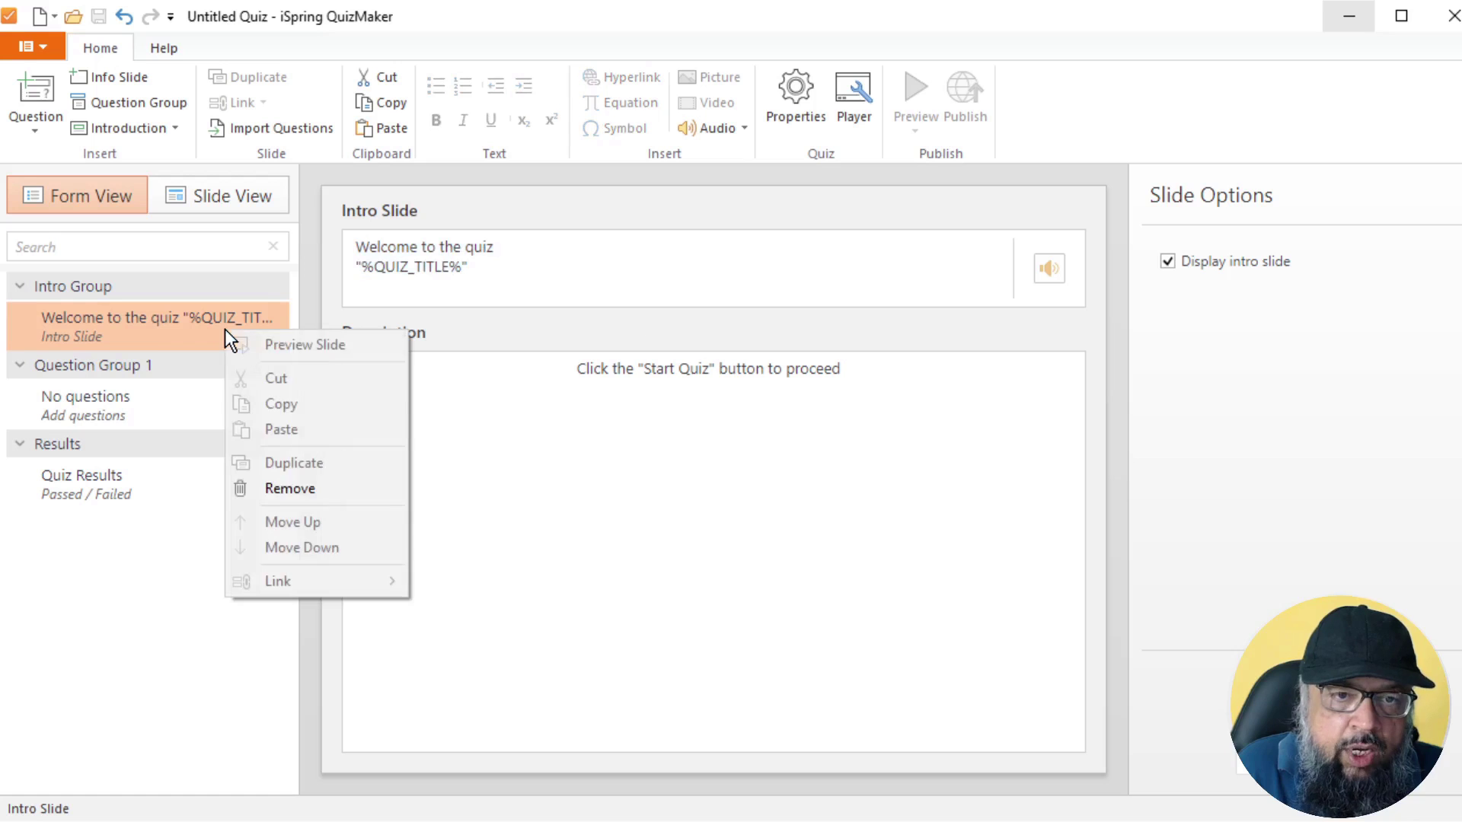
left_click(290, 488)
left_click(124, 127)
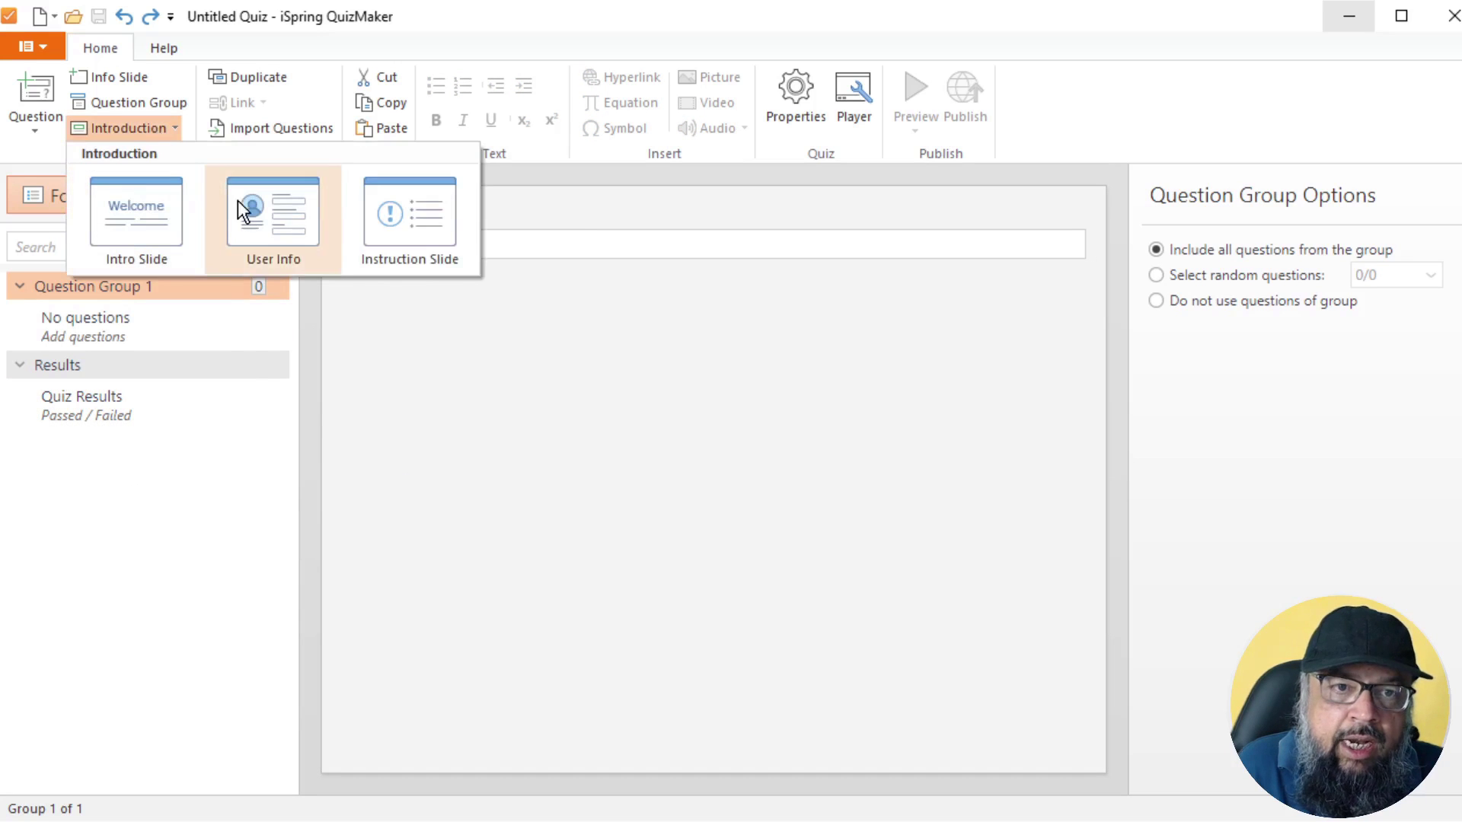
left_click(273, 206)
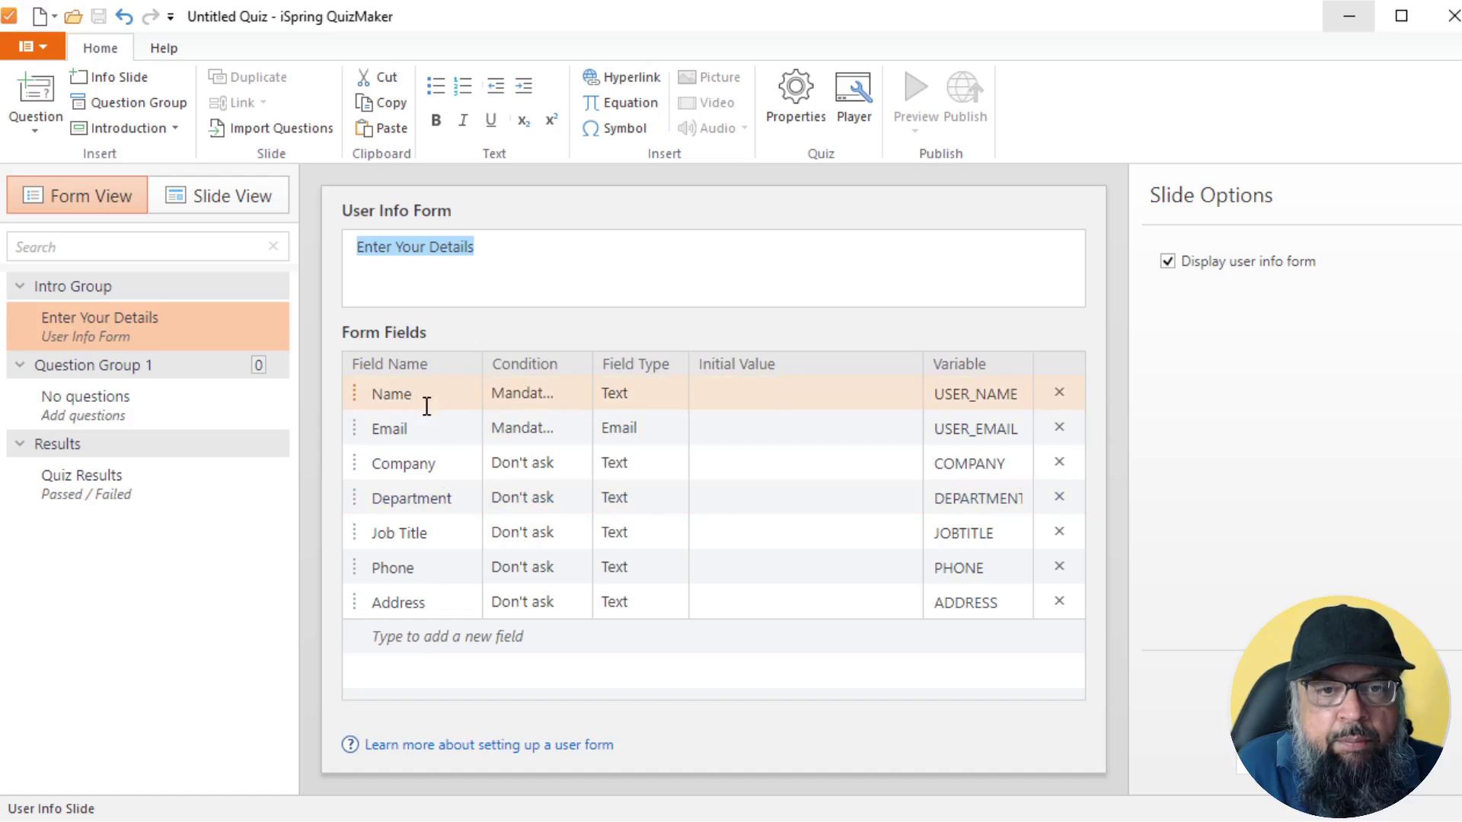
left_click(554, 396)
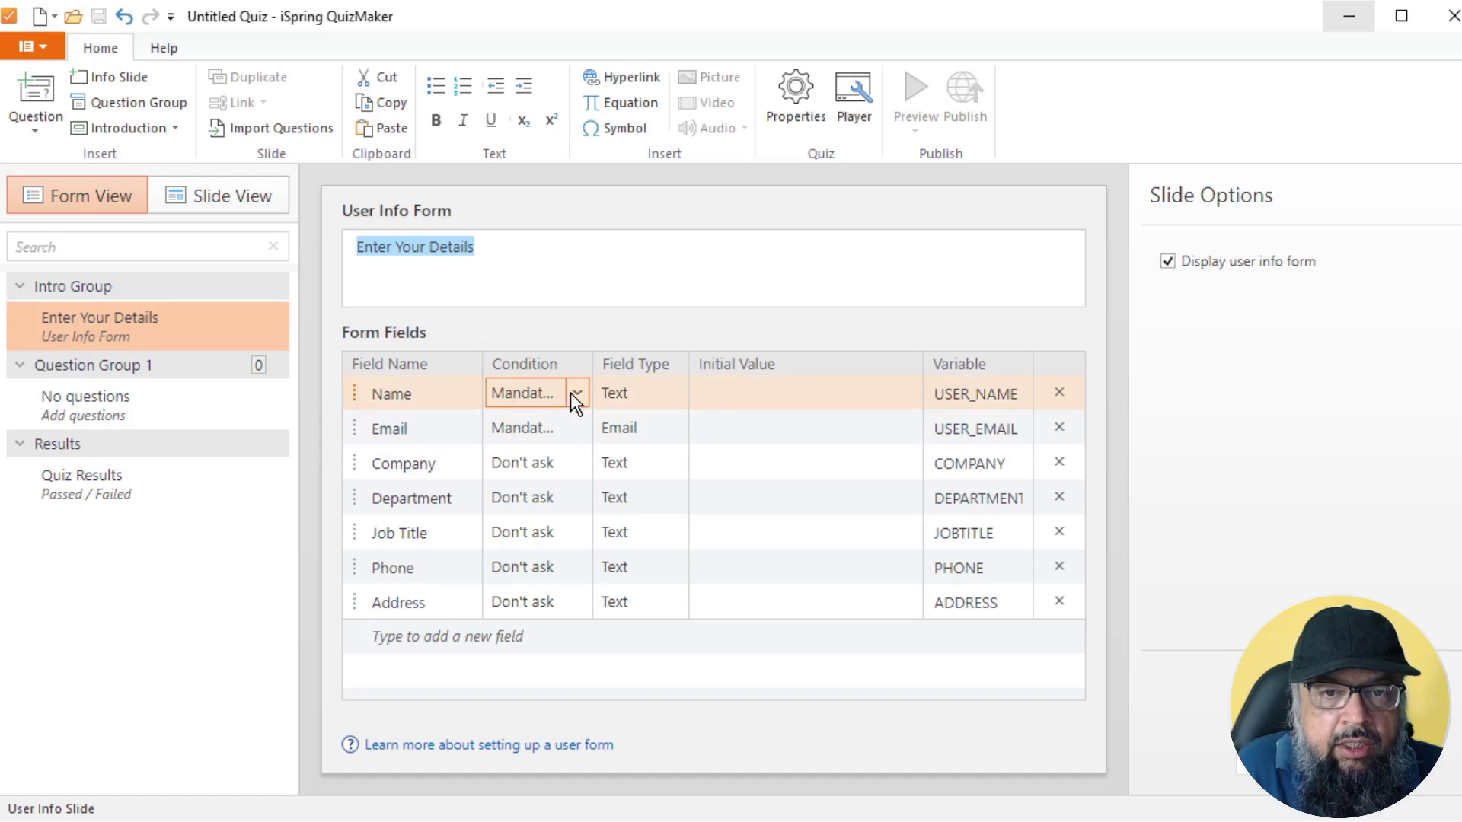
left_click(577, 393)
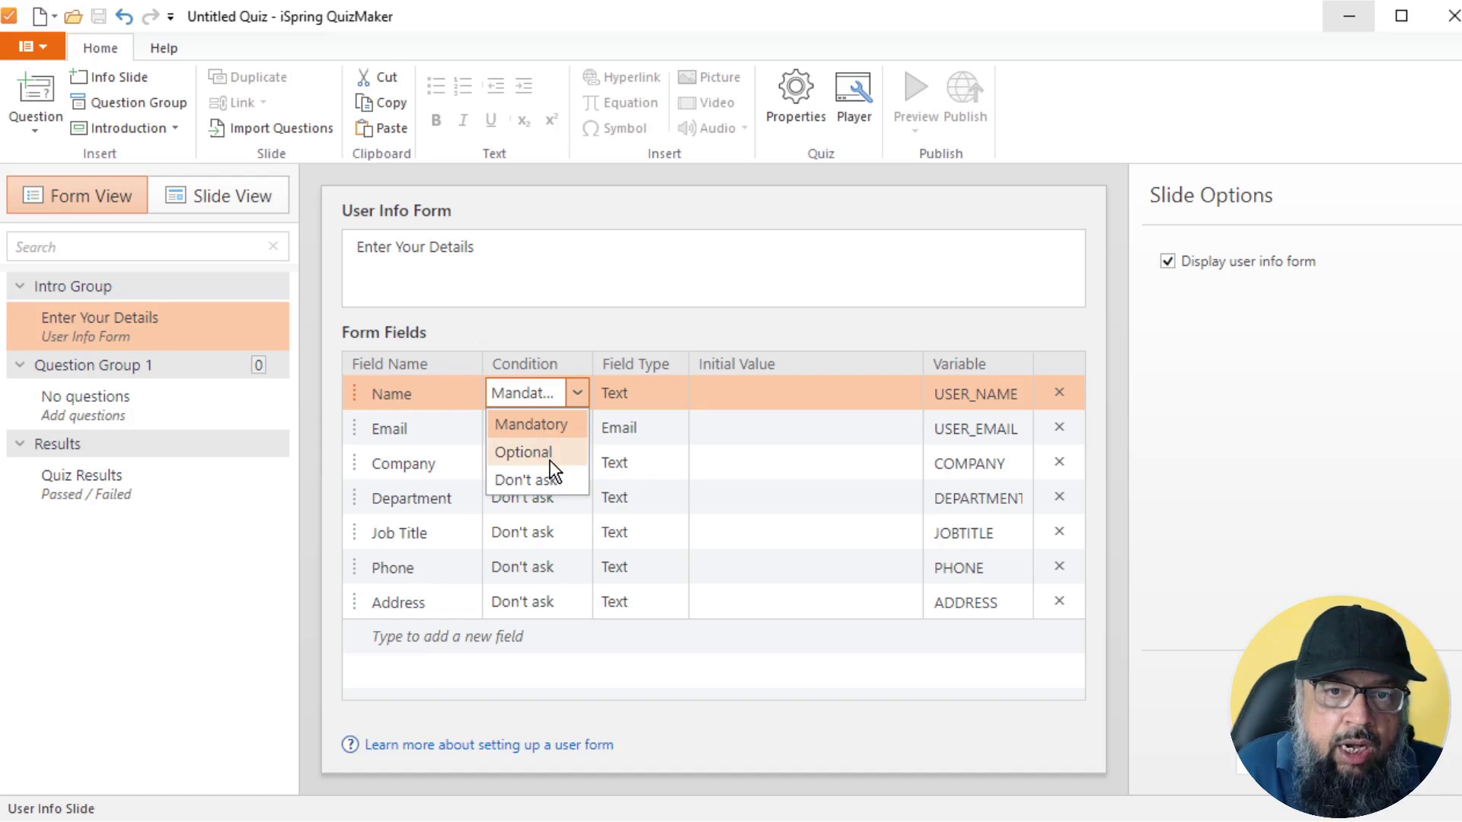
left_click(577, 534)
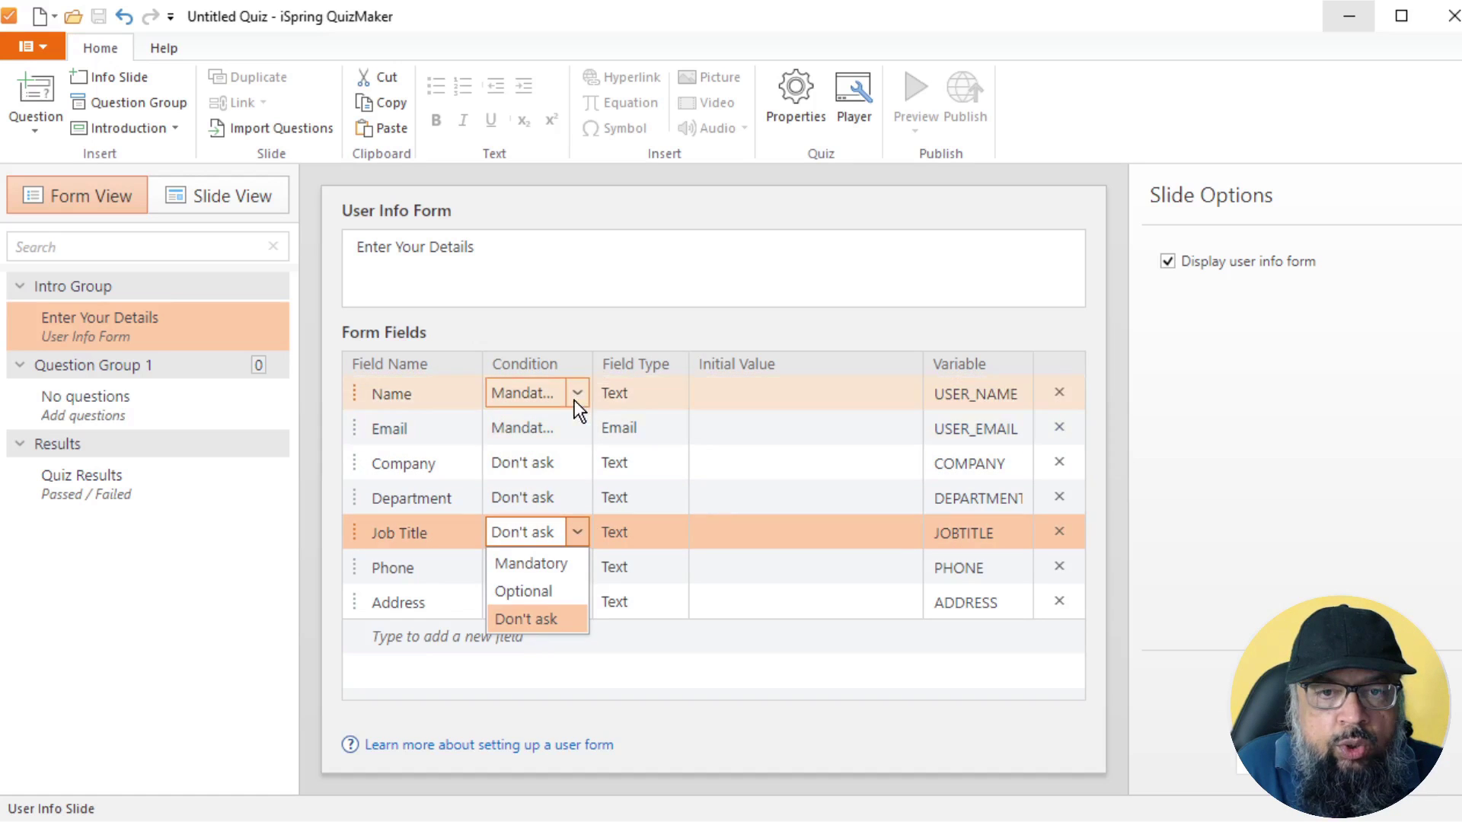
left_click(574, 398)
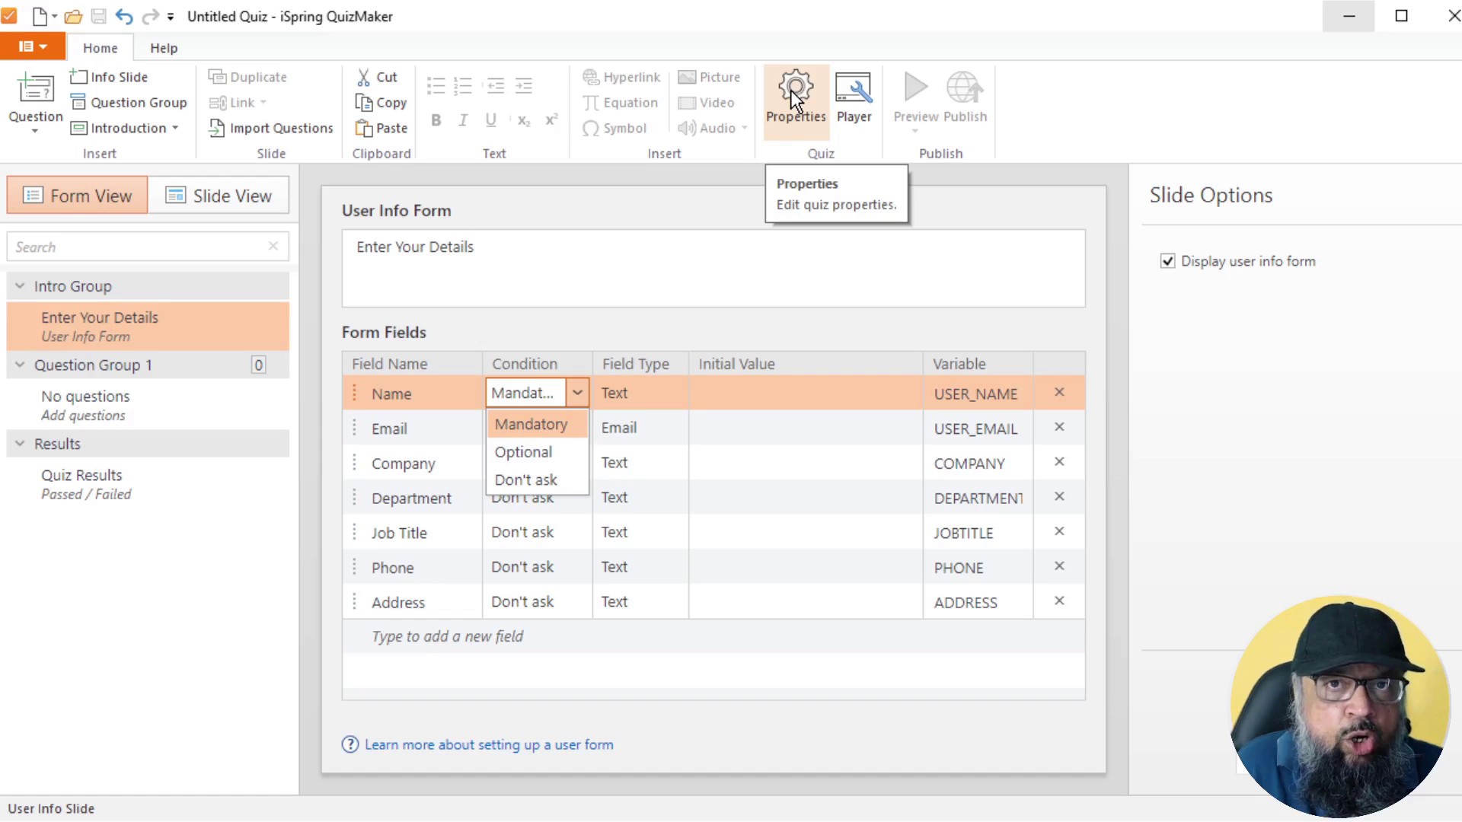
right_click(230, 327)
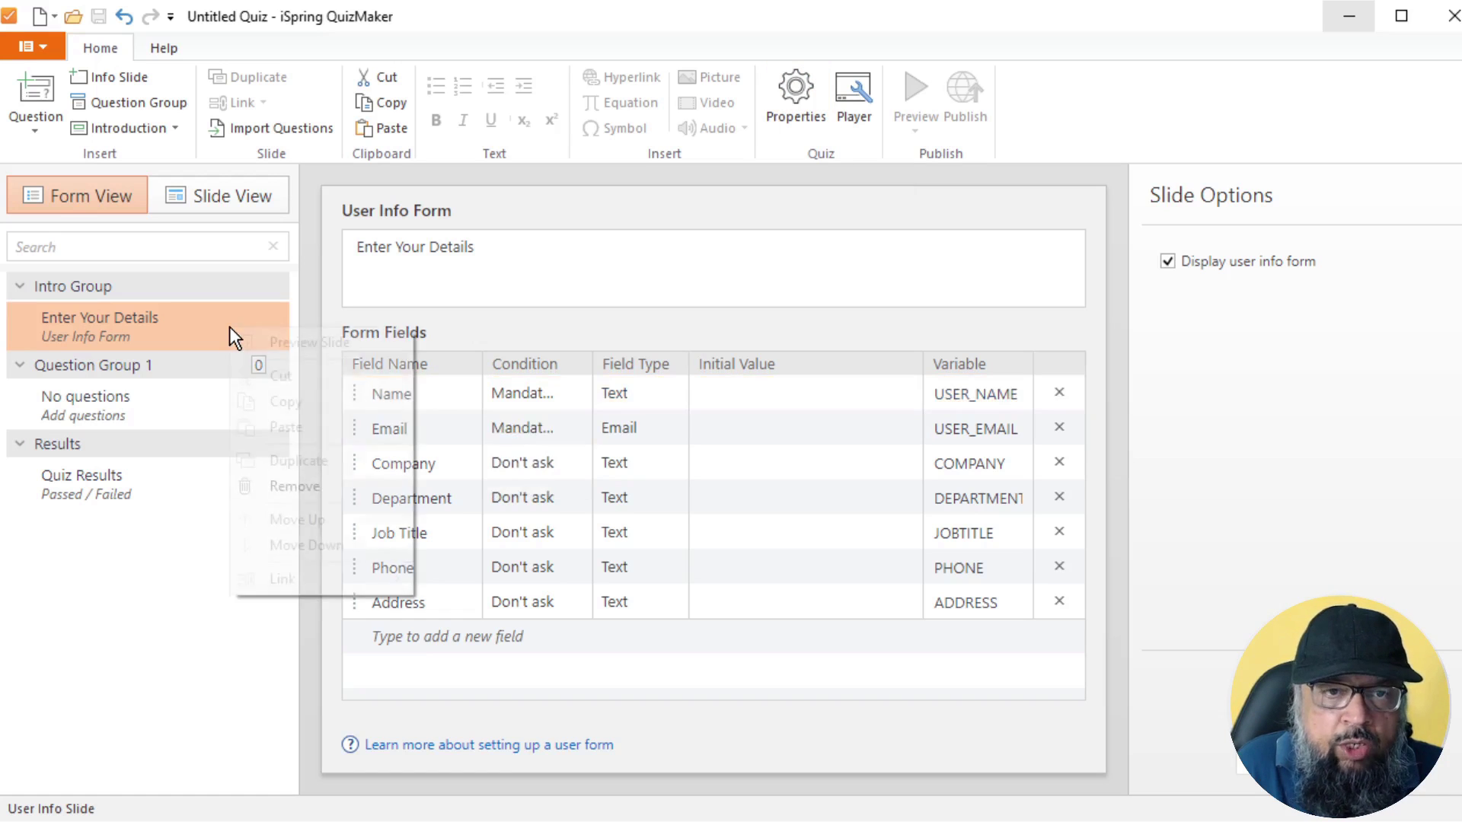
left_click(313, 484)
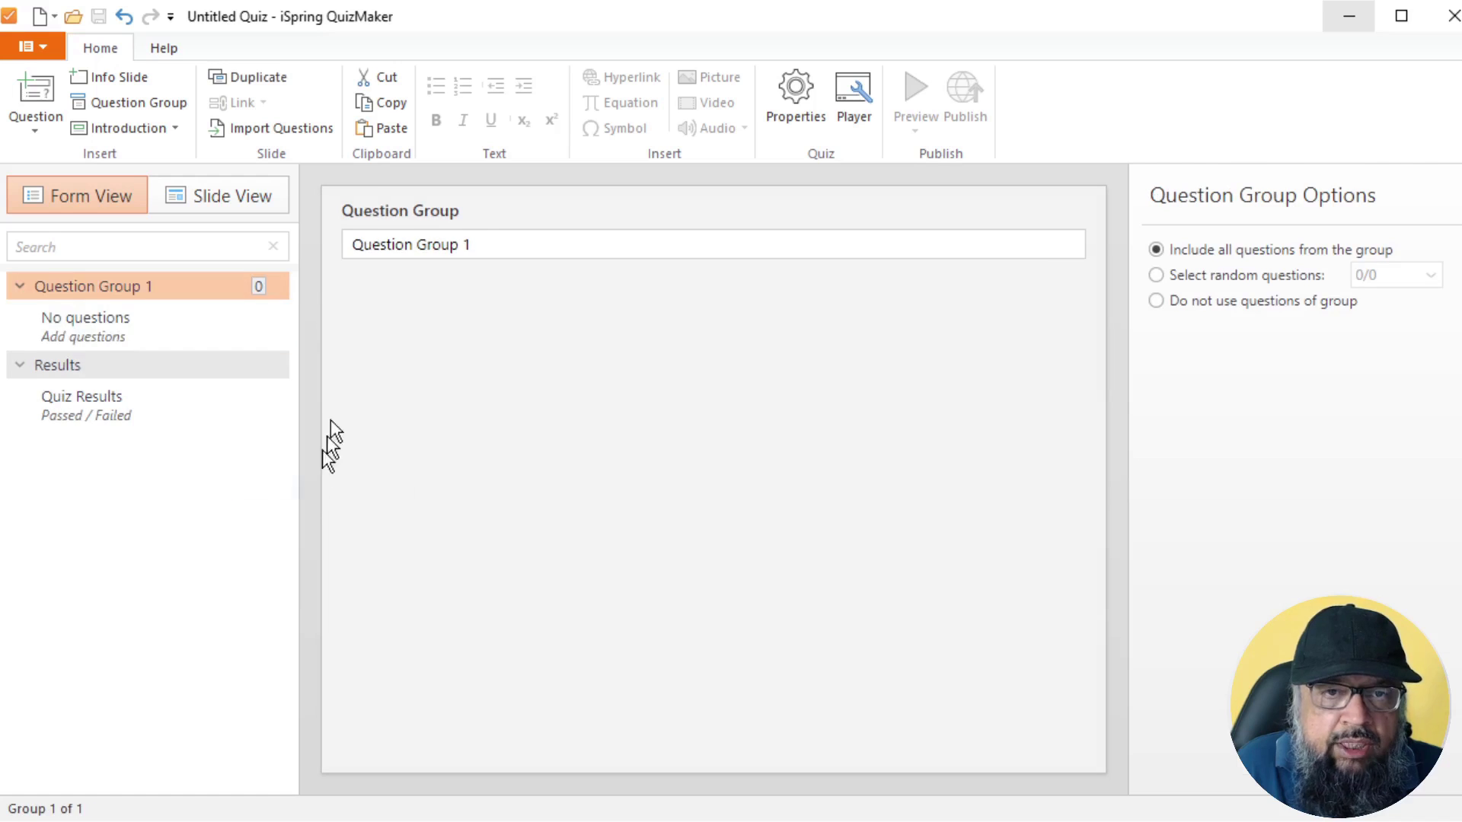
- Add a Quiz Instructions slide from Introduction, then preview and close the question types gallery
left_click(128, 128)
left_click(419, 221)
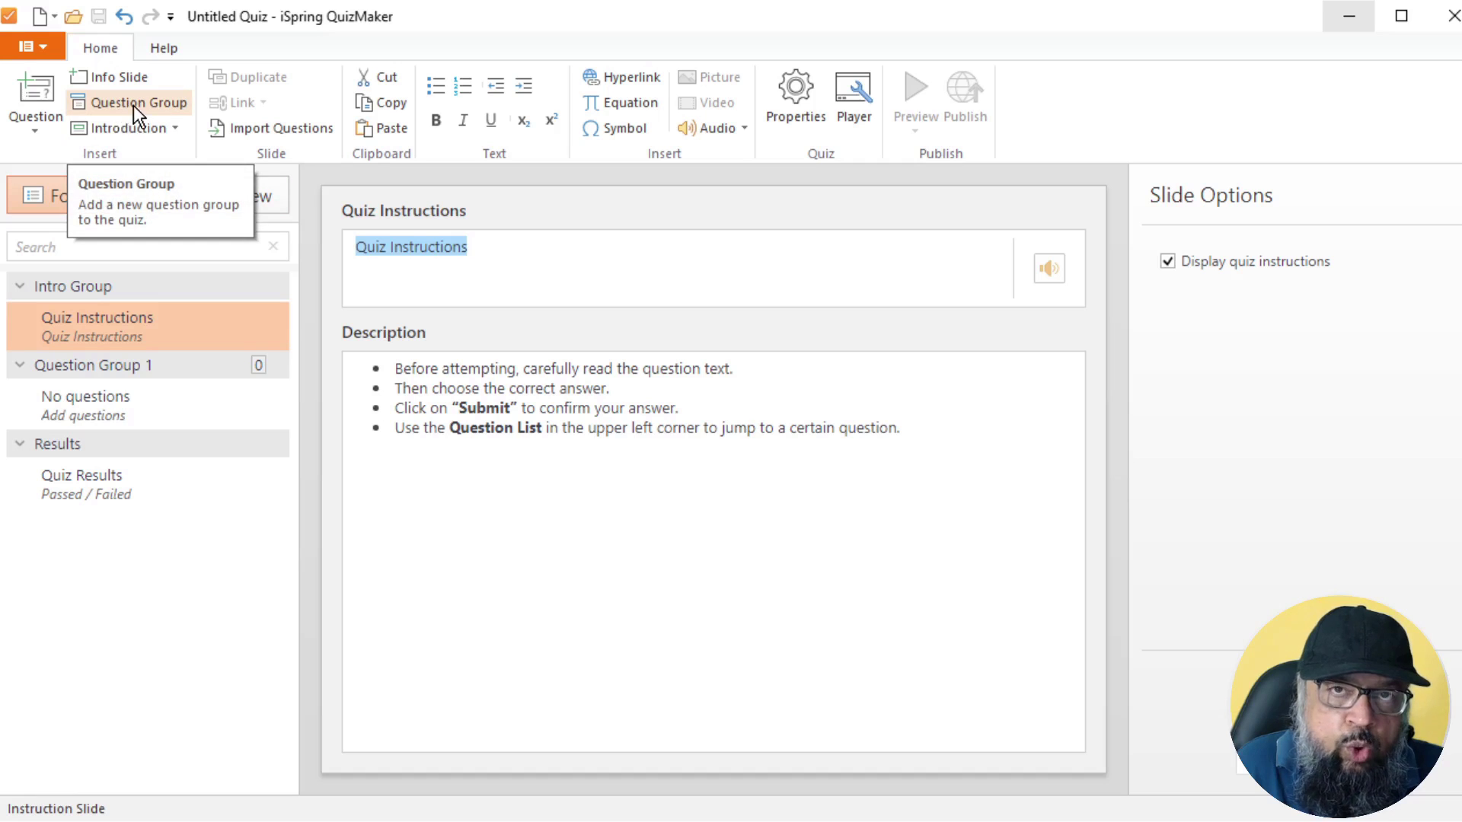
left_click(29, 119)
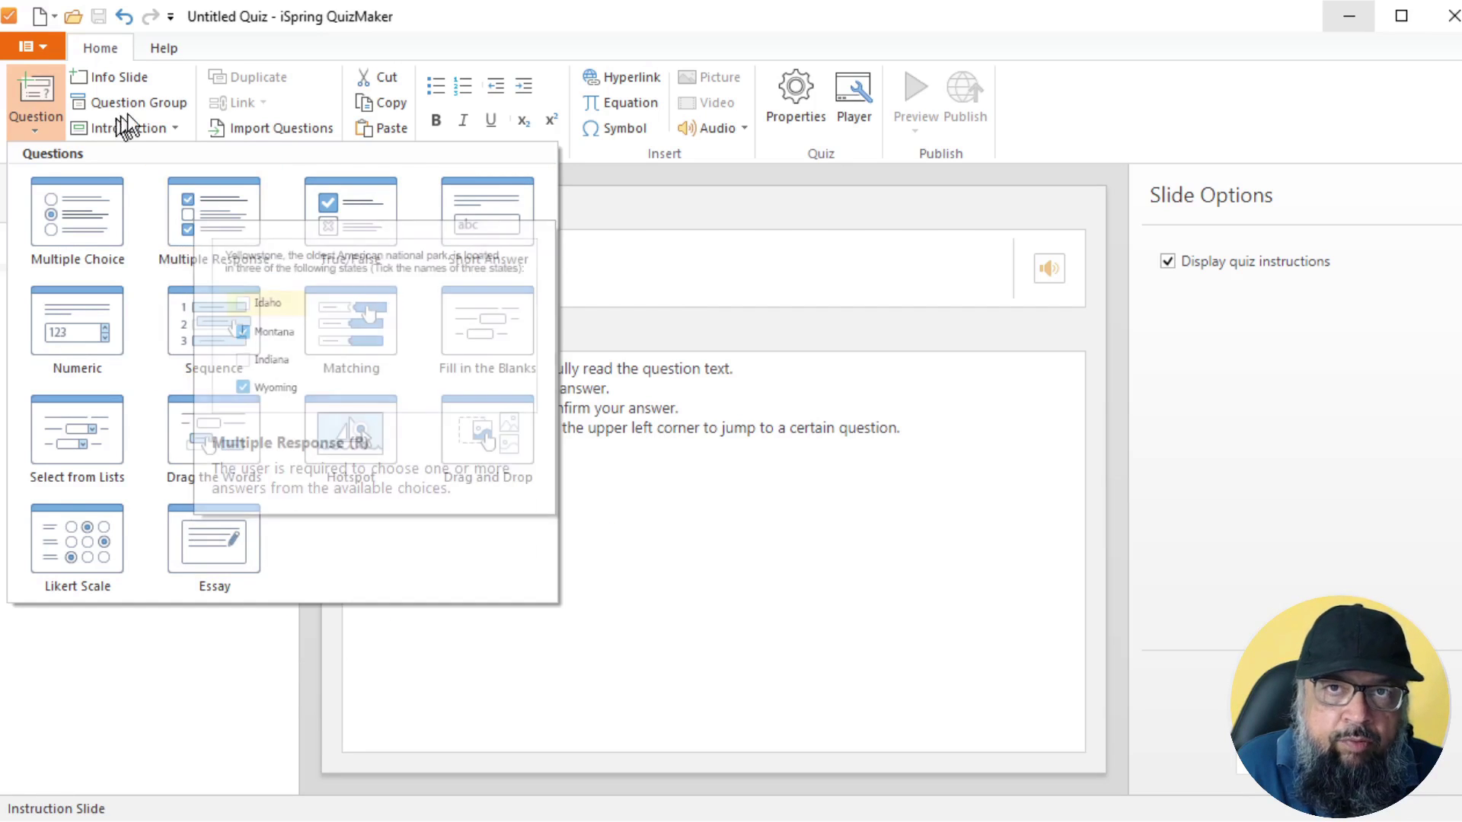
left_click(661, 134)
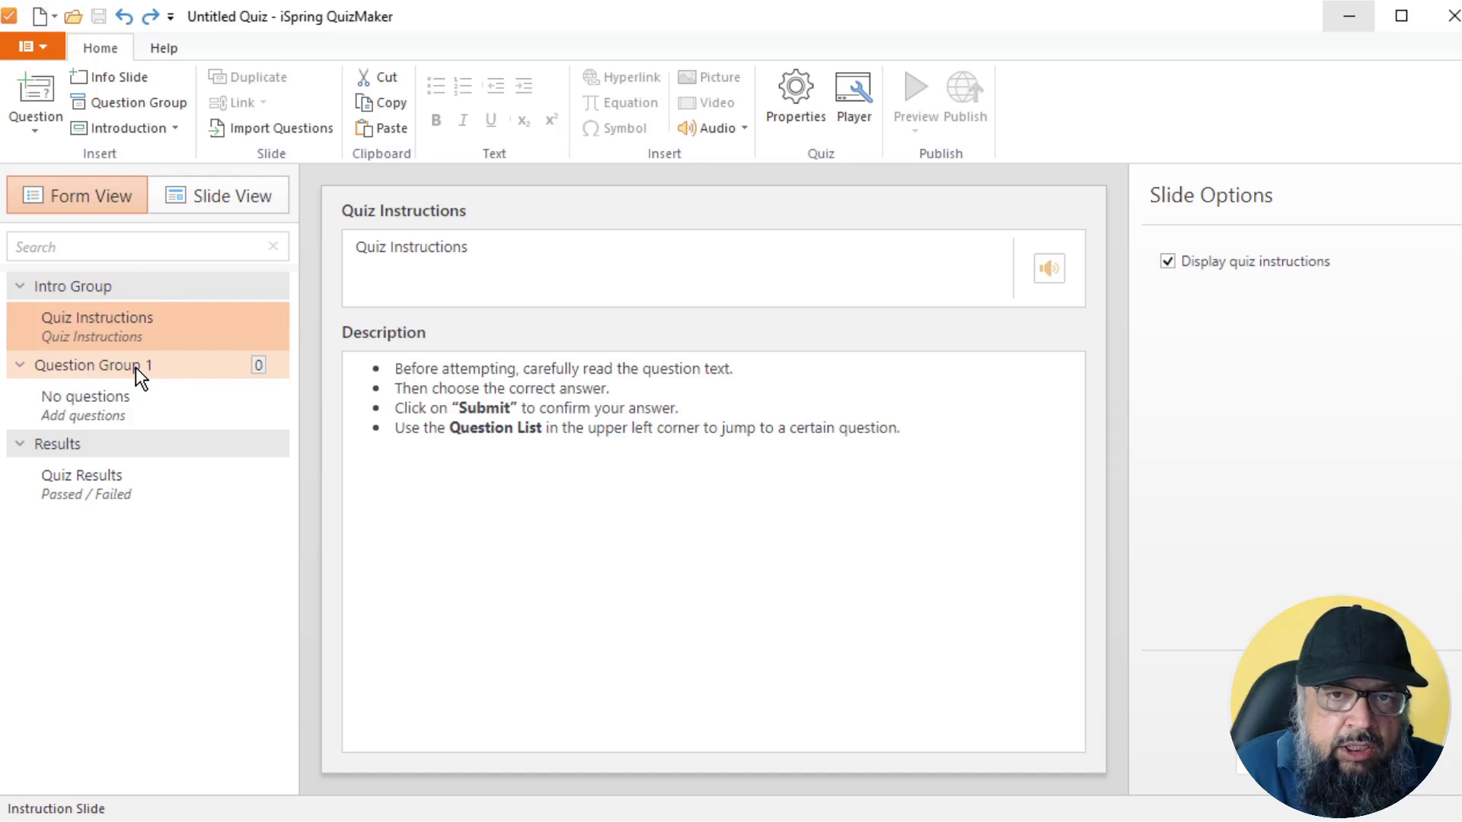
- Add Question Group 2, move Group 1 above it, and add a Multiple Choice question to Group 1
left_click(152, 103)
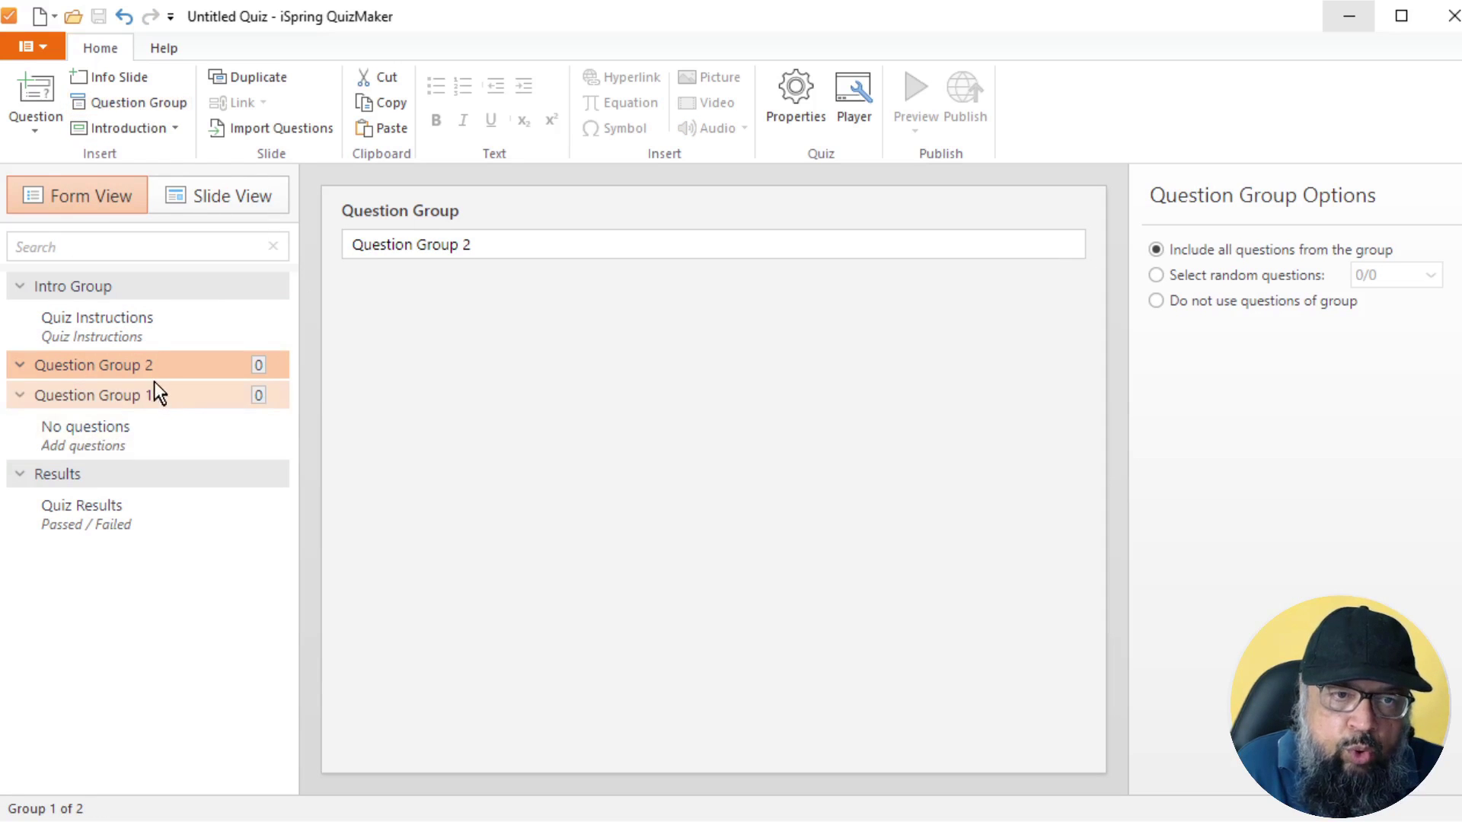
left_click_drag(155, 385, 190, 354)
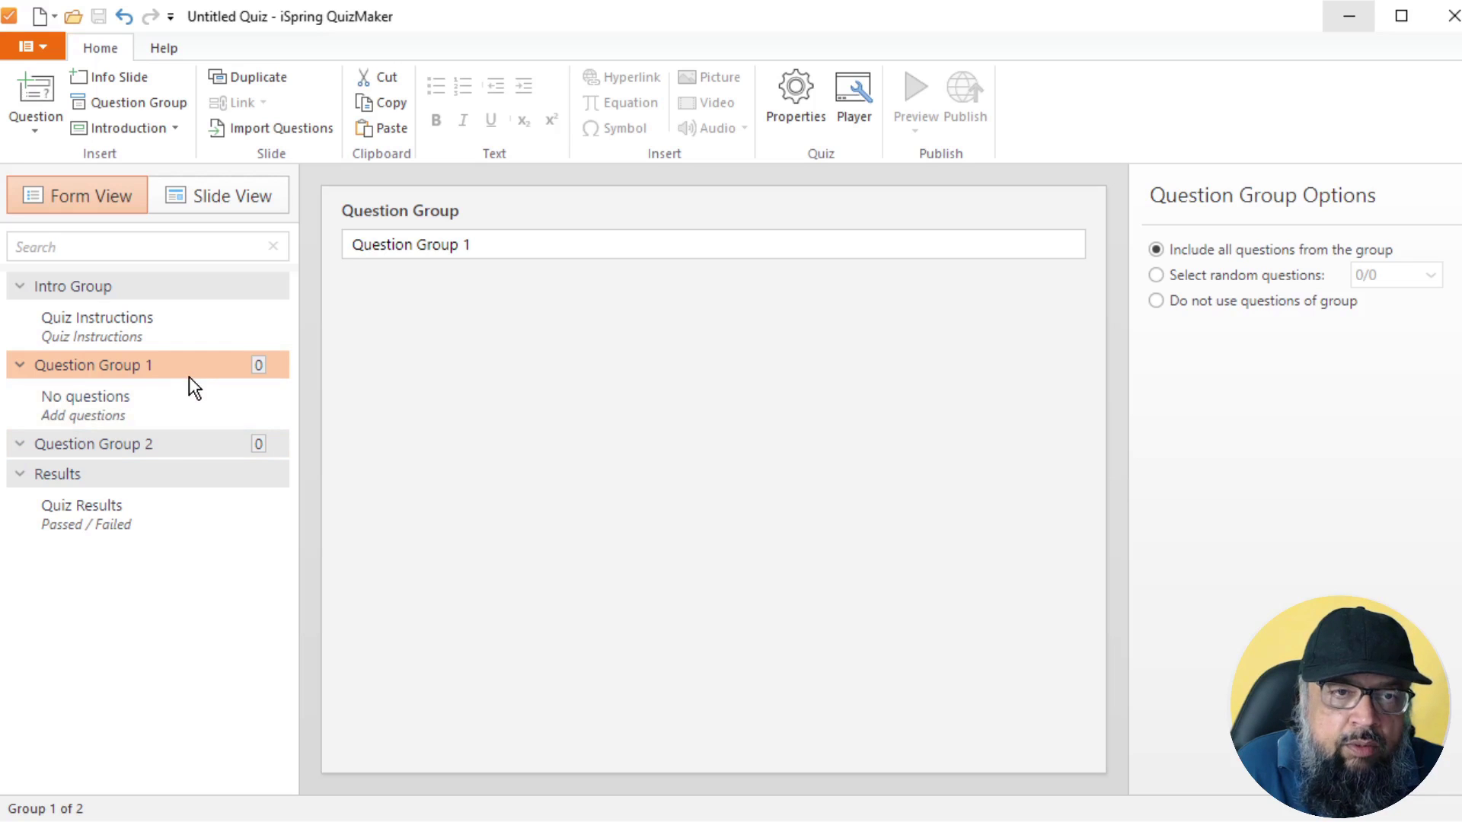
left_click(43, 135)
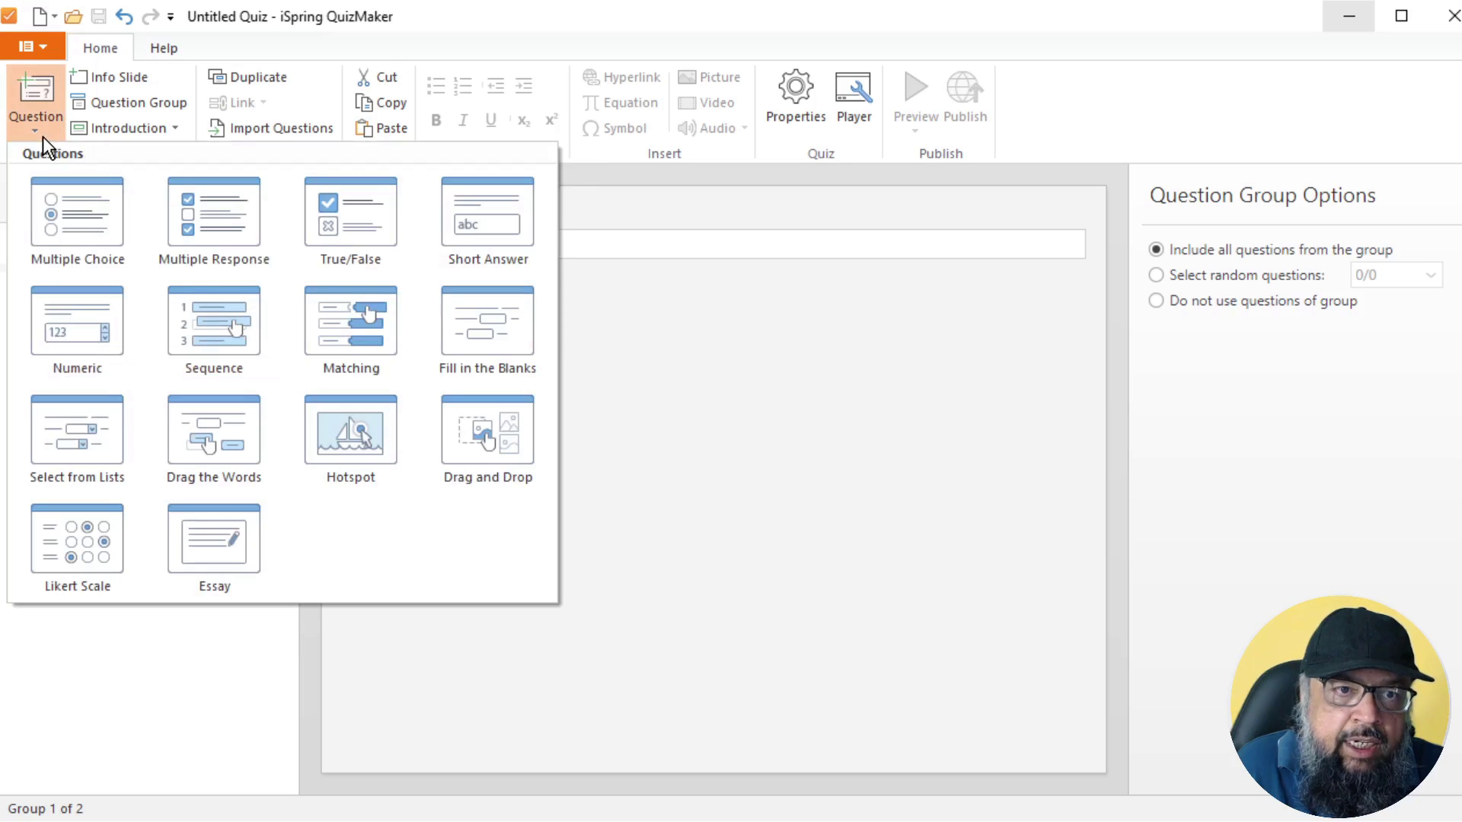
left_click(69, 212)
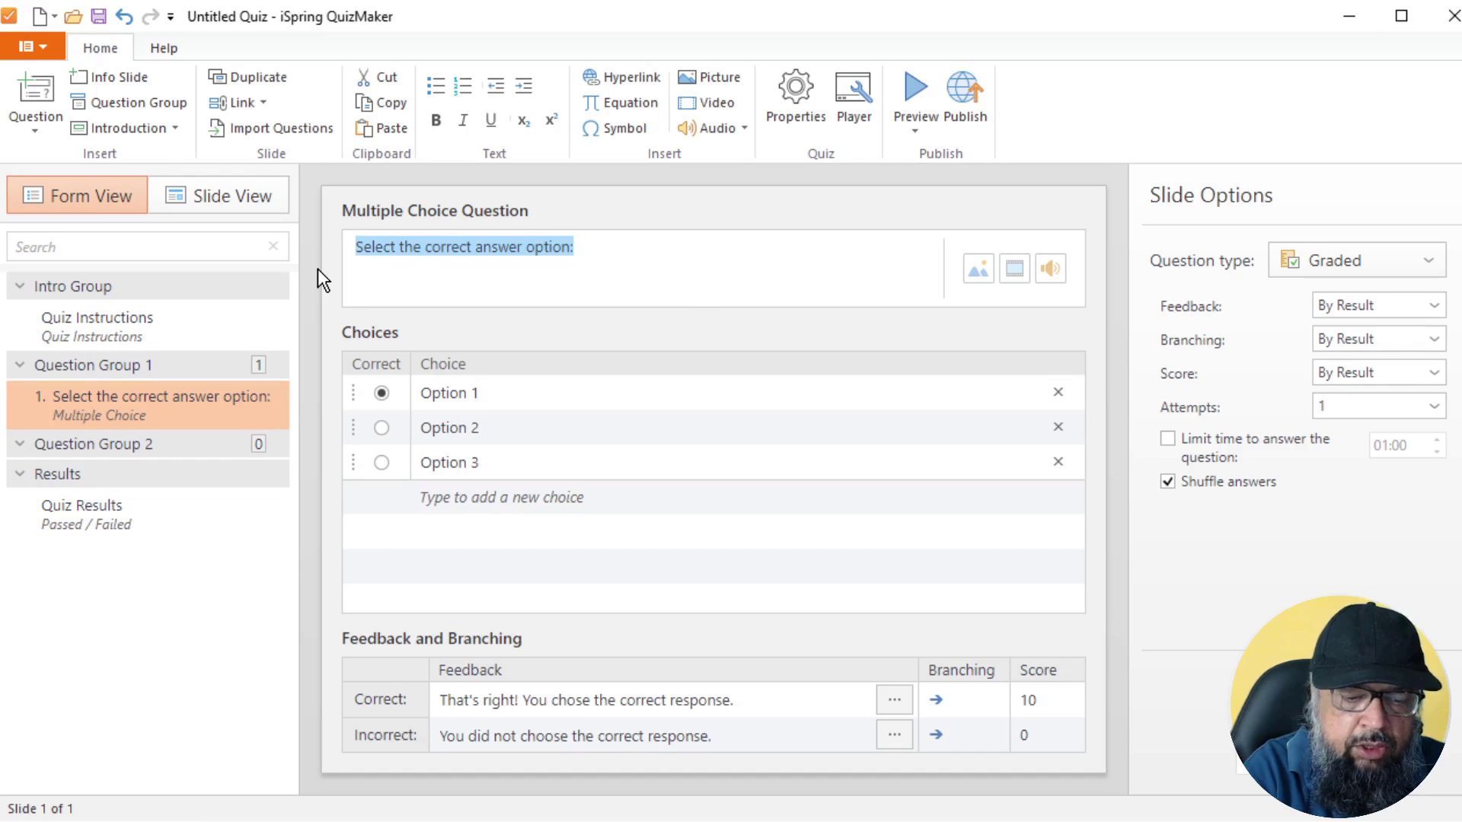
- Type 'Evaluate' as the question text and insert an equation, browsing its script, radical, integral and limit templates
type("Evaluate")
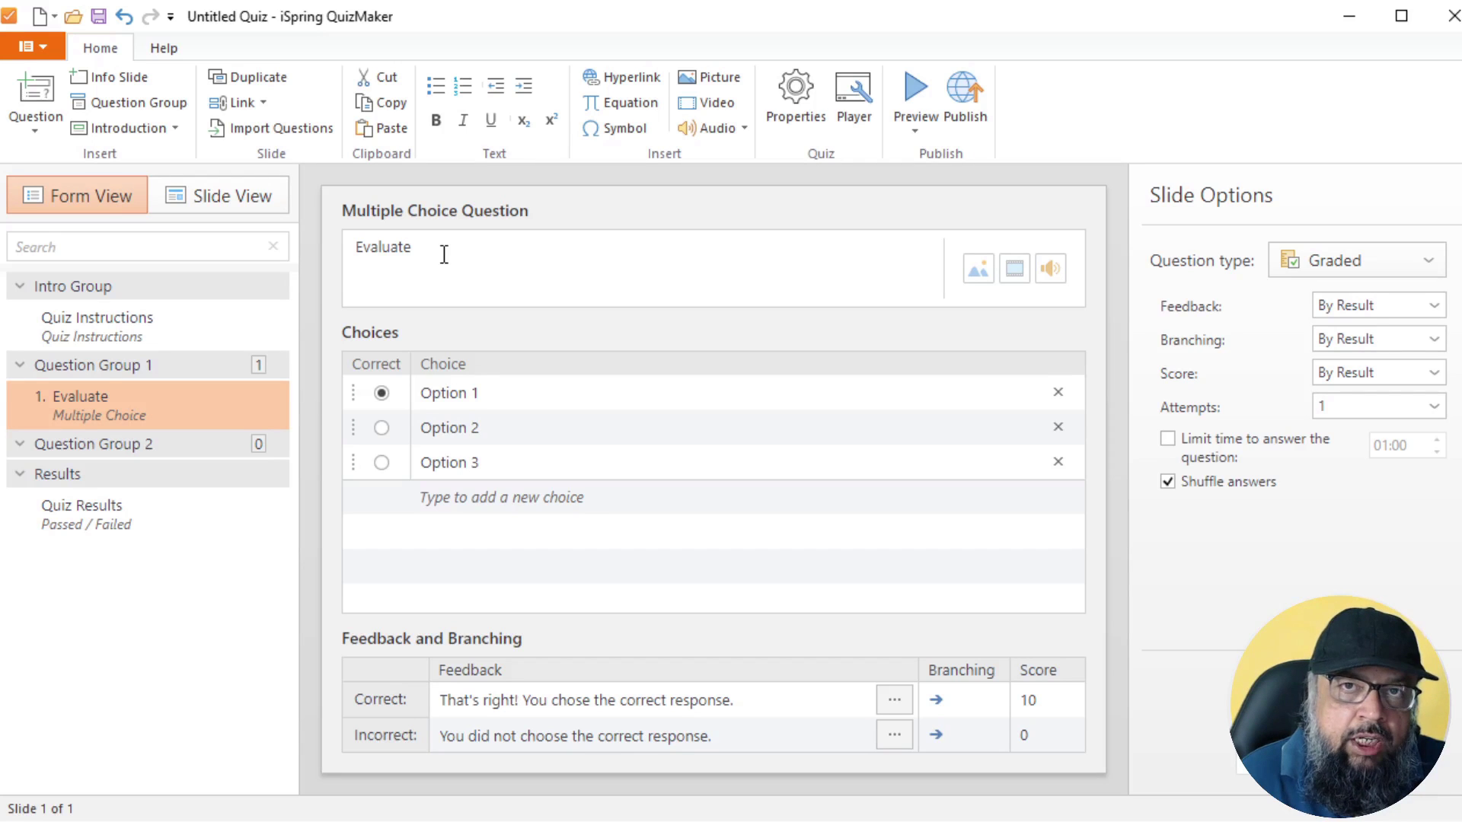
left_click(621, 102)
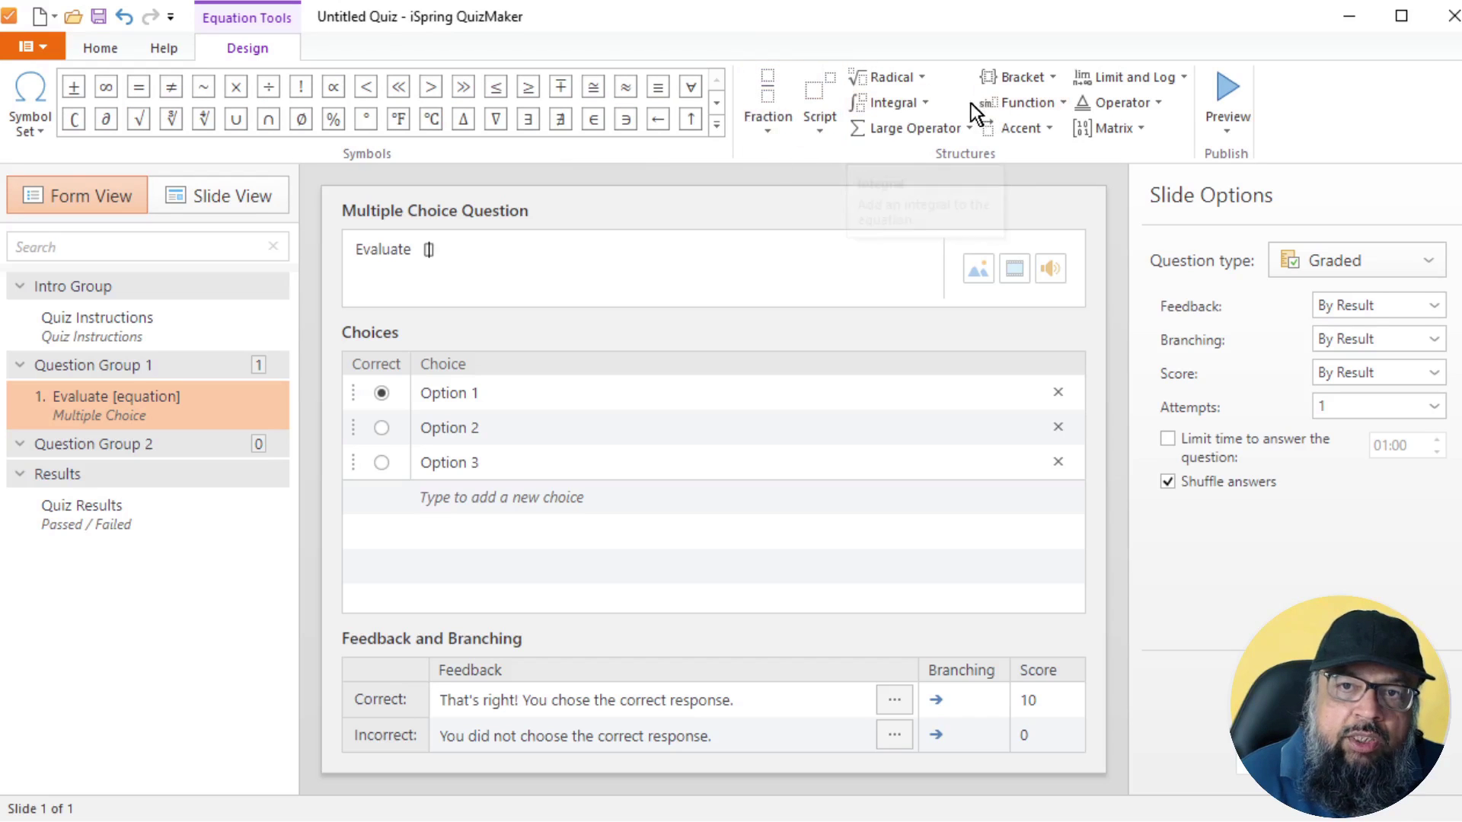
left_click(818, 96)
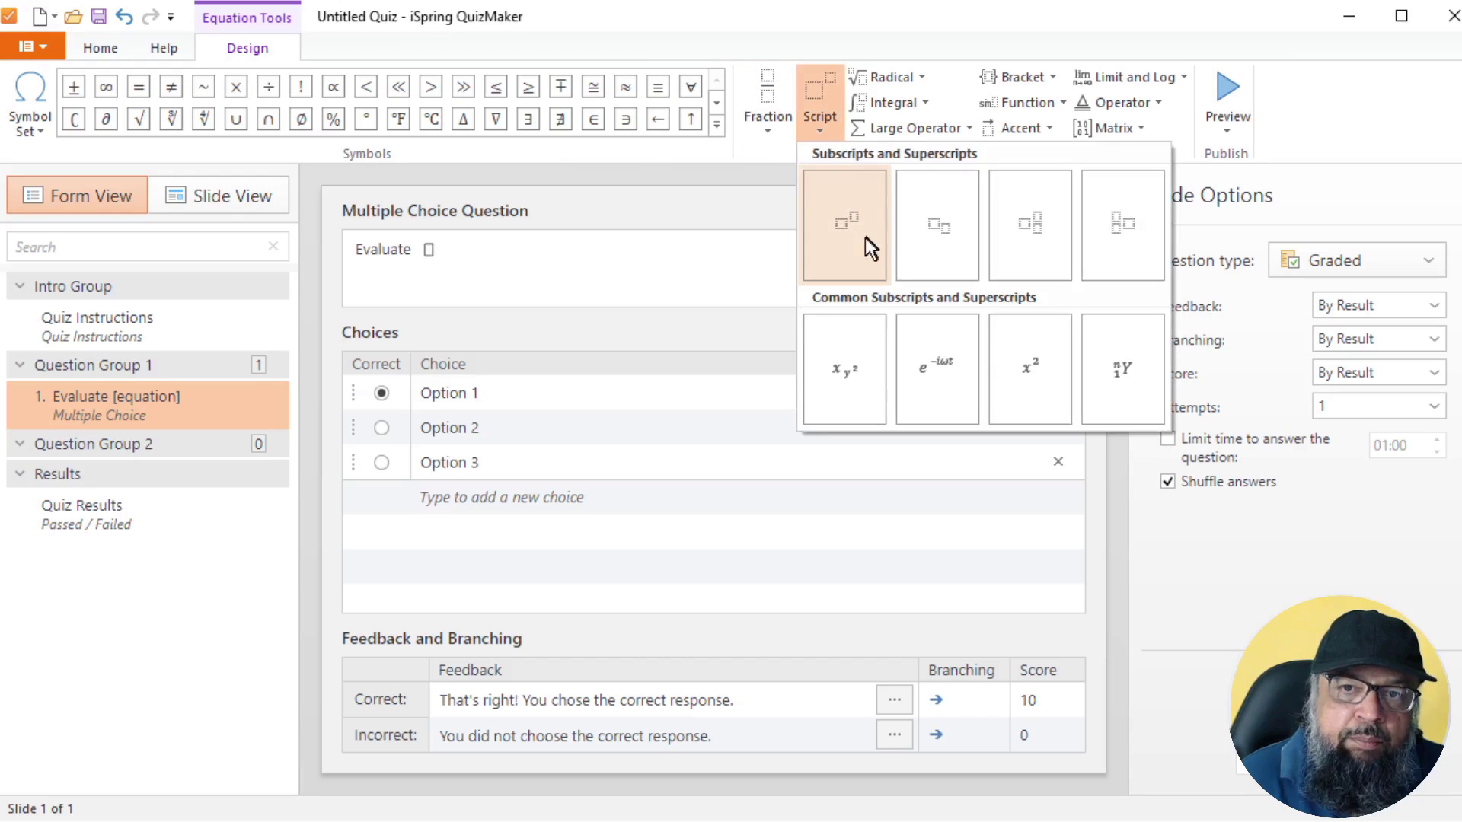
left_click(926, 80)
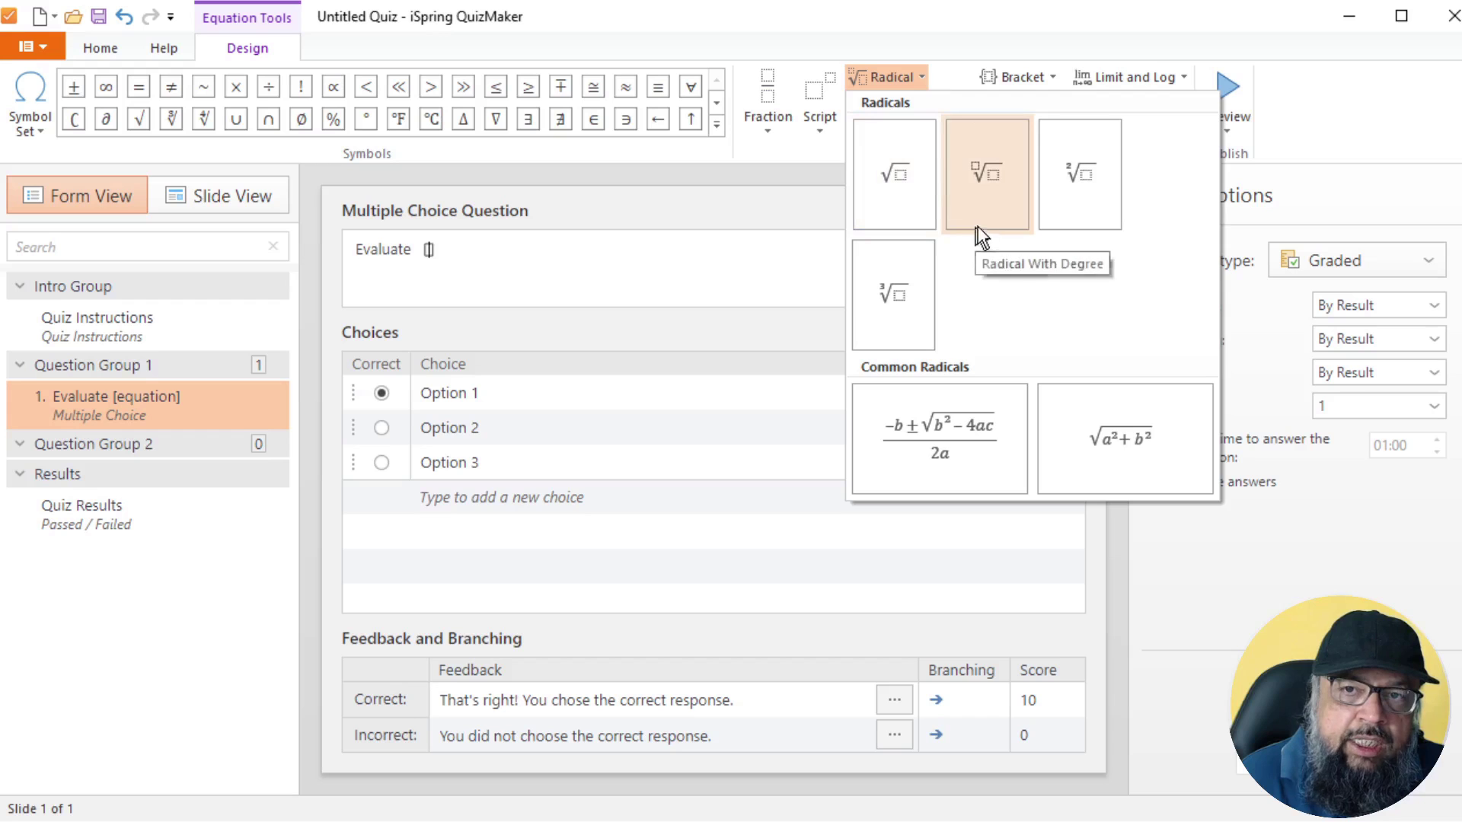
left_click(928, 103)
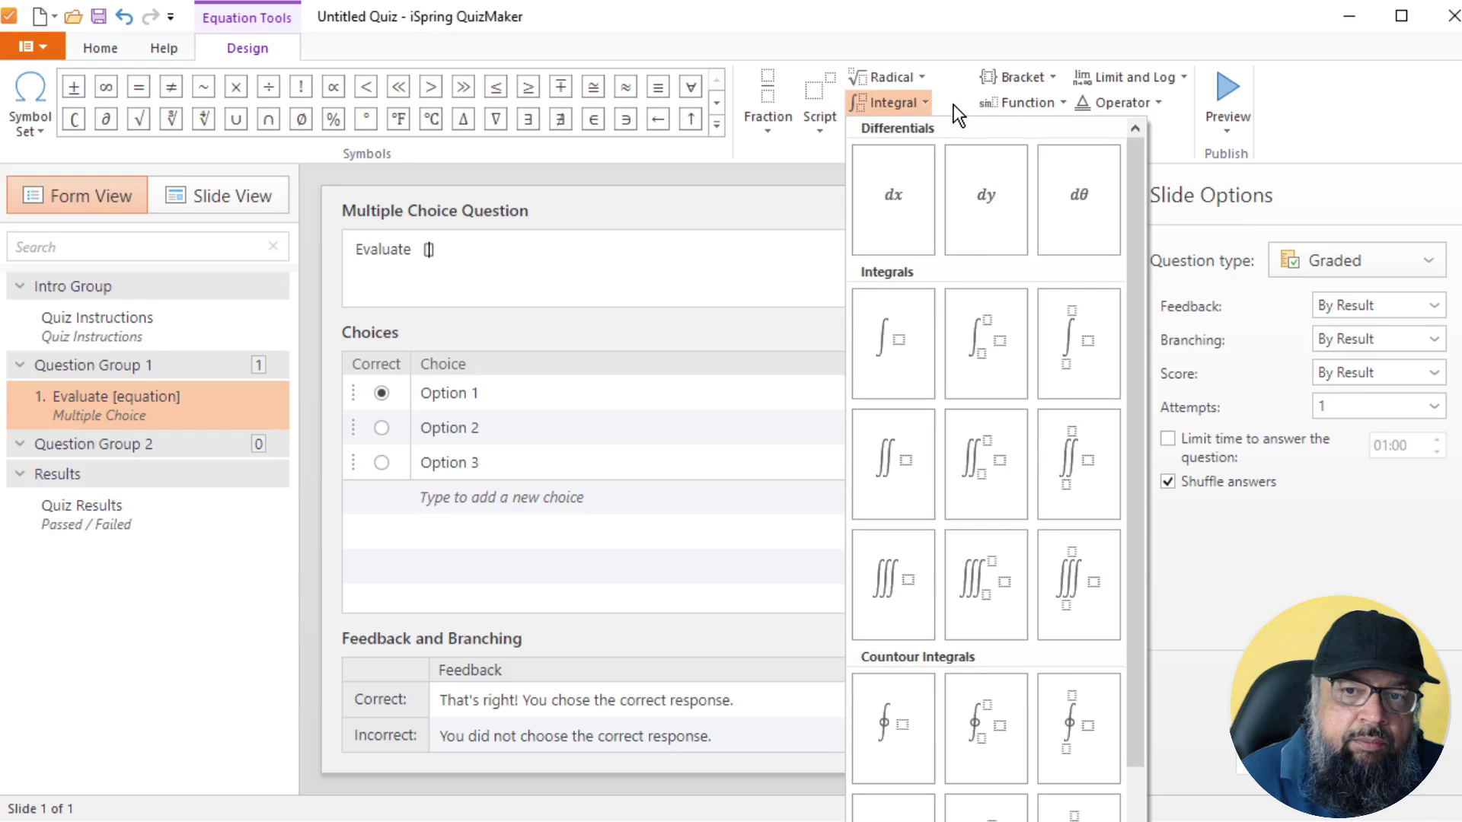
left_click(954, 103)
left_click(1180, 79)
left_click(1180, 79)
- Build the power as a superscript equation with base 3 and its exponent
left_click(824, 130)
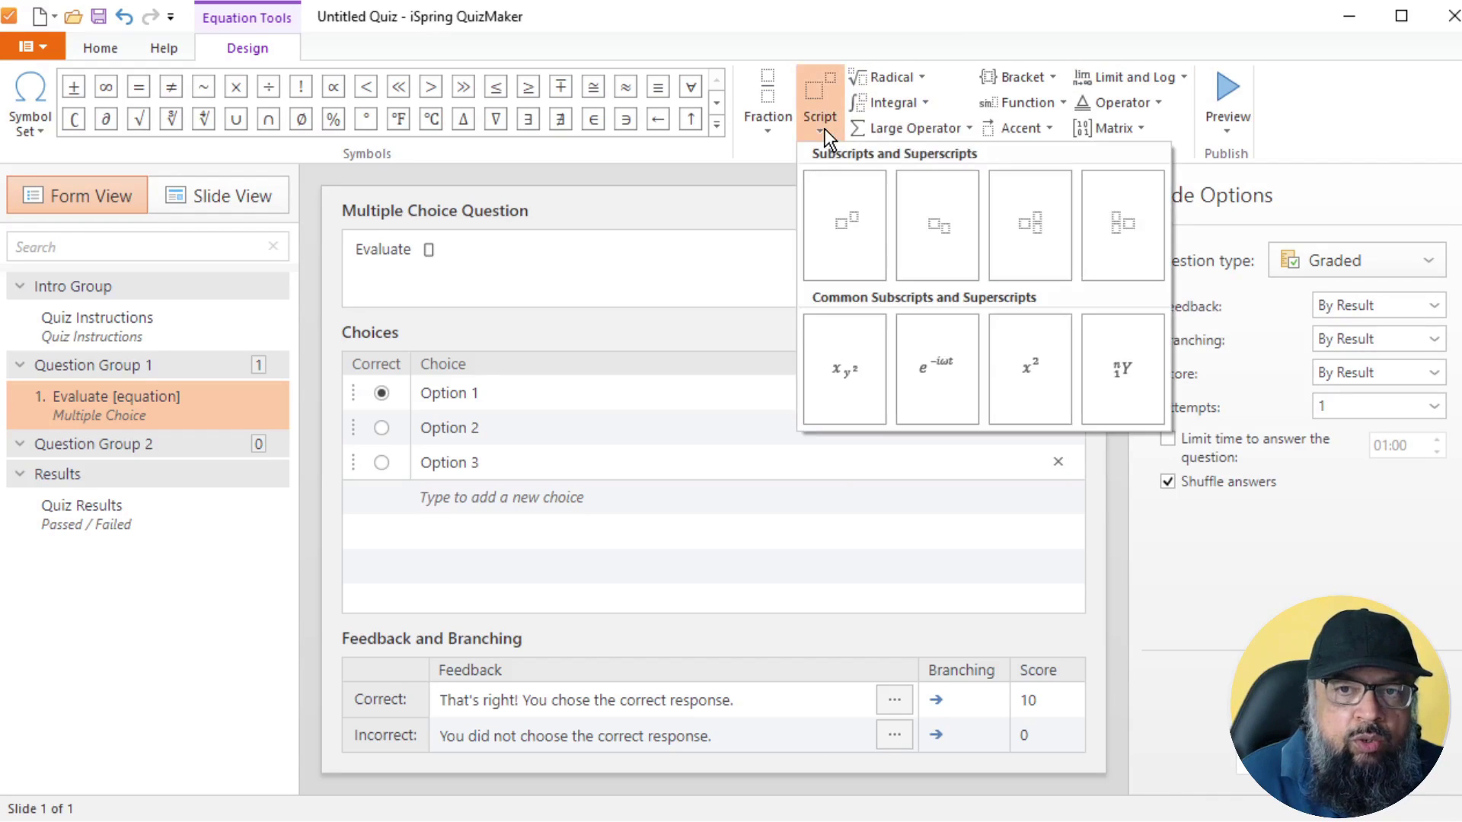
left_click(851, 226)
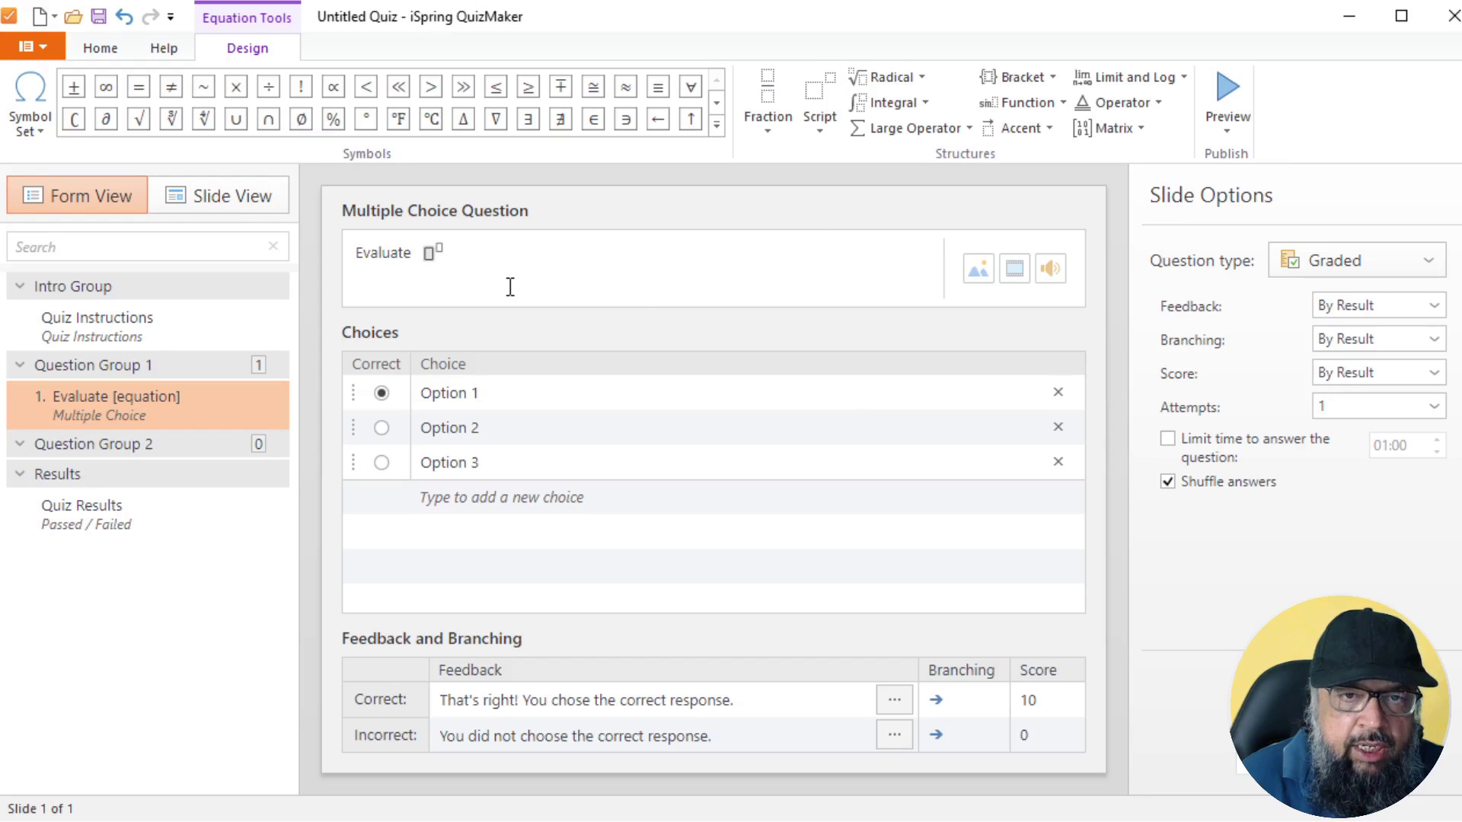
type("3")
key("Right")
type("4")
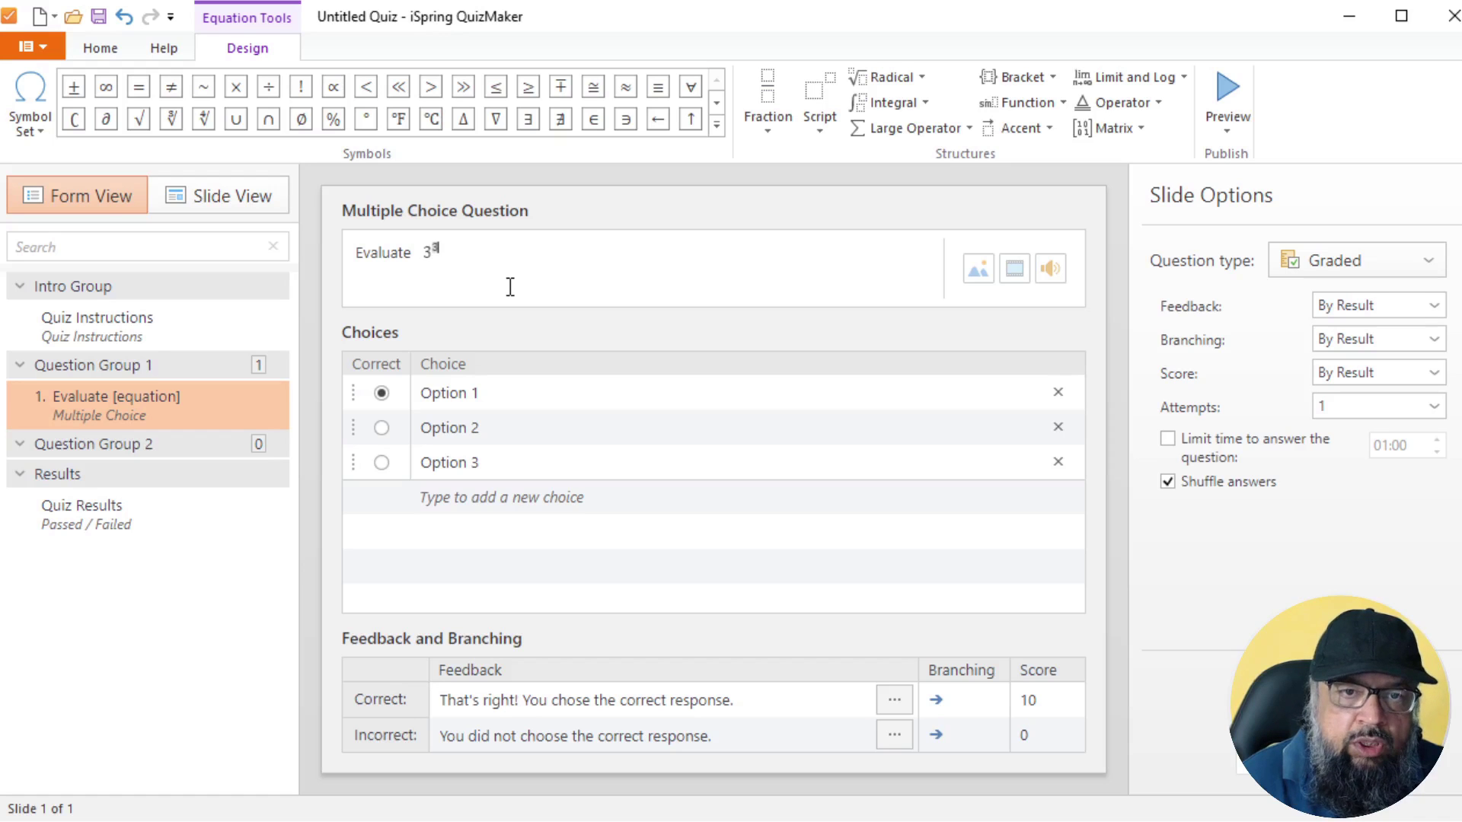
left_click(552, 285)
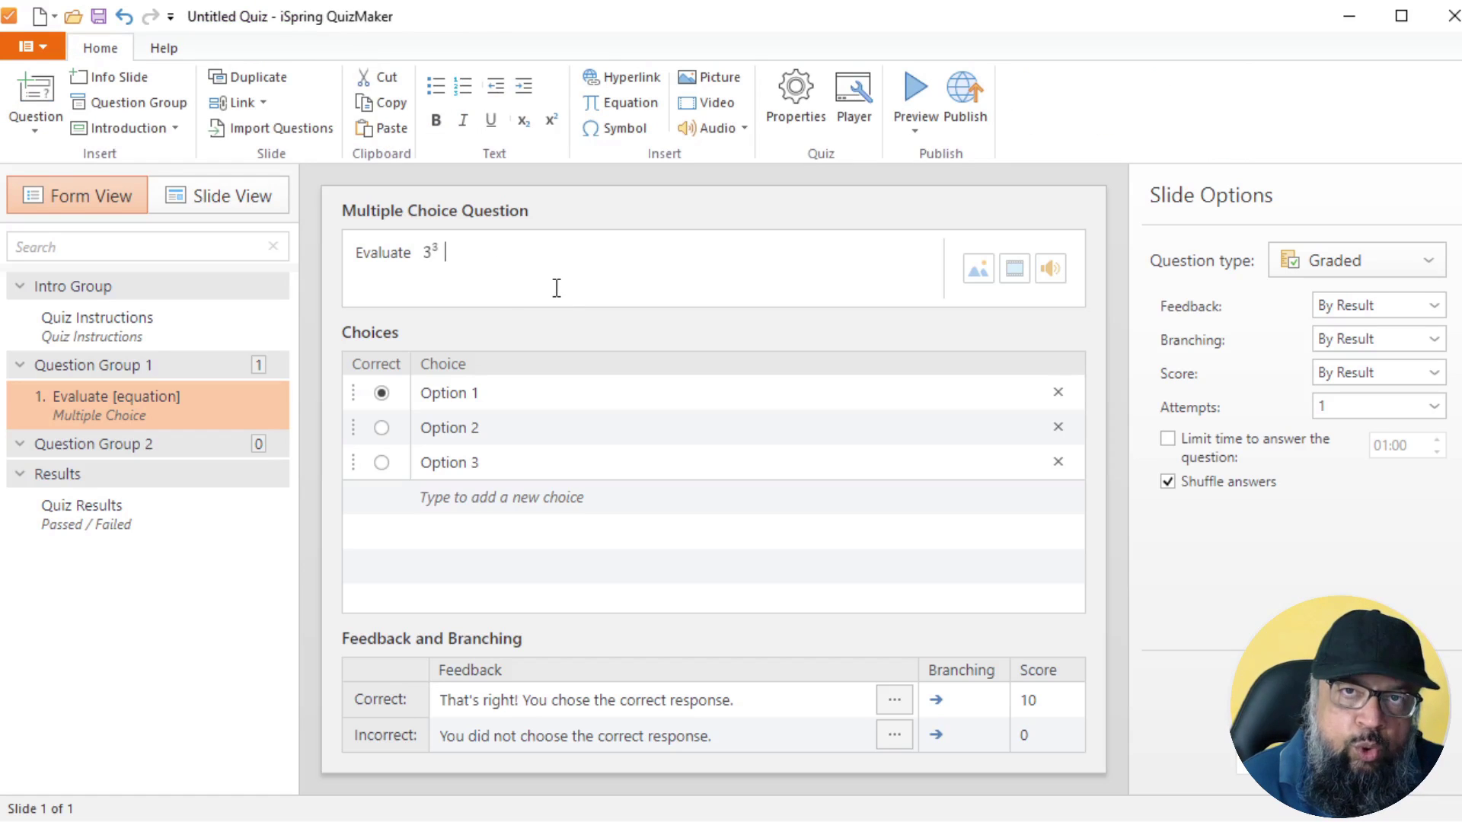
- Enter answer choices 9, 16 and 27, marking 27 as correct
left_click(490, 393)
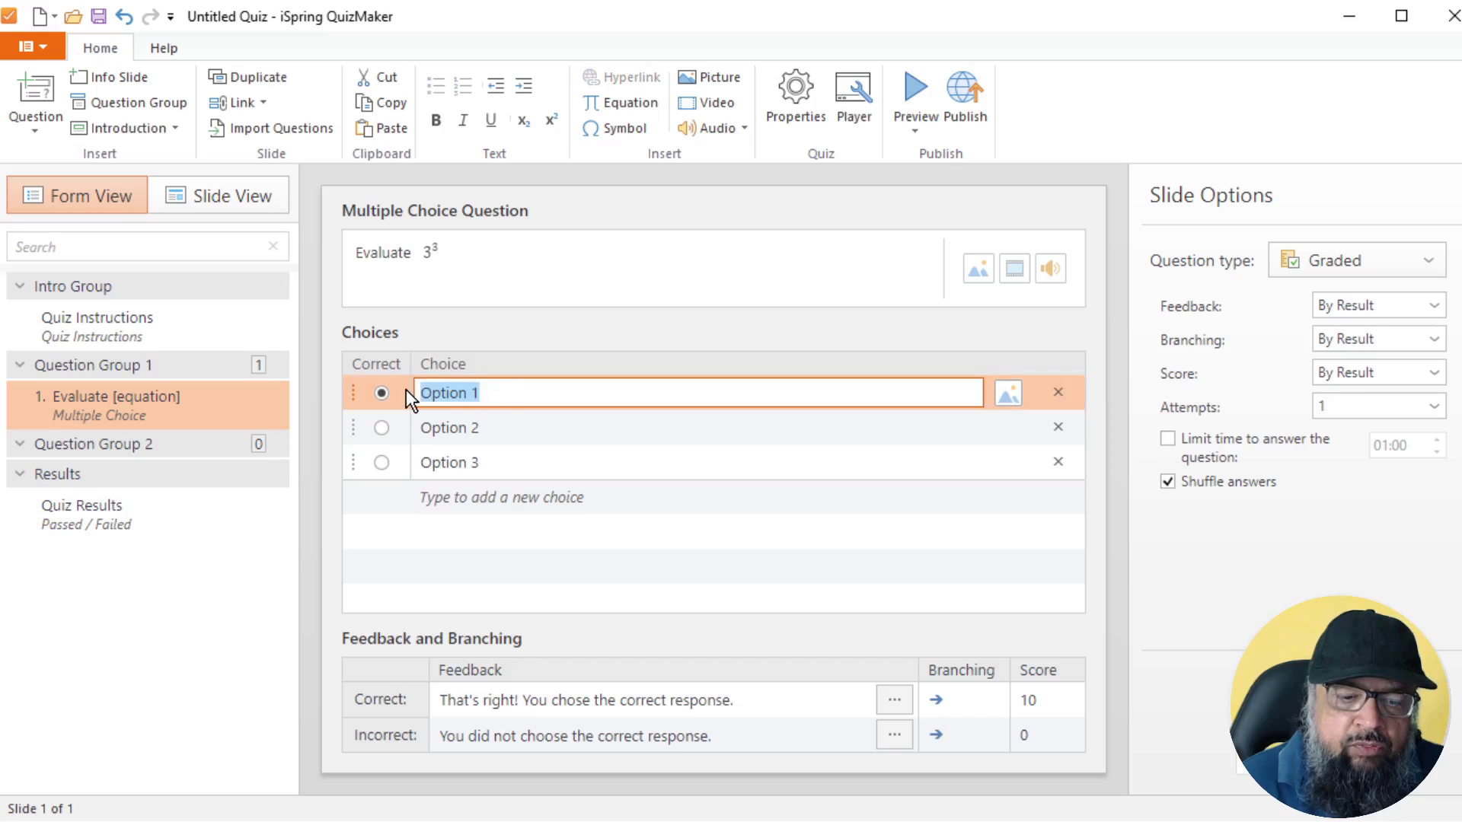
type("9")
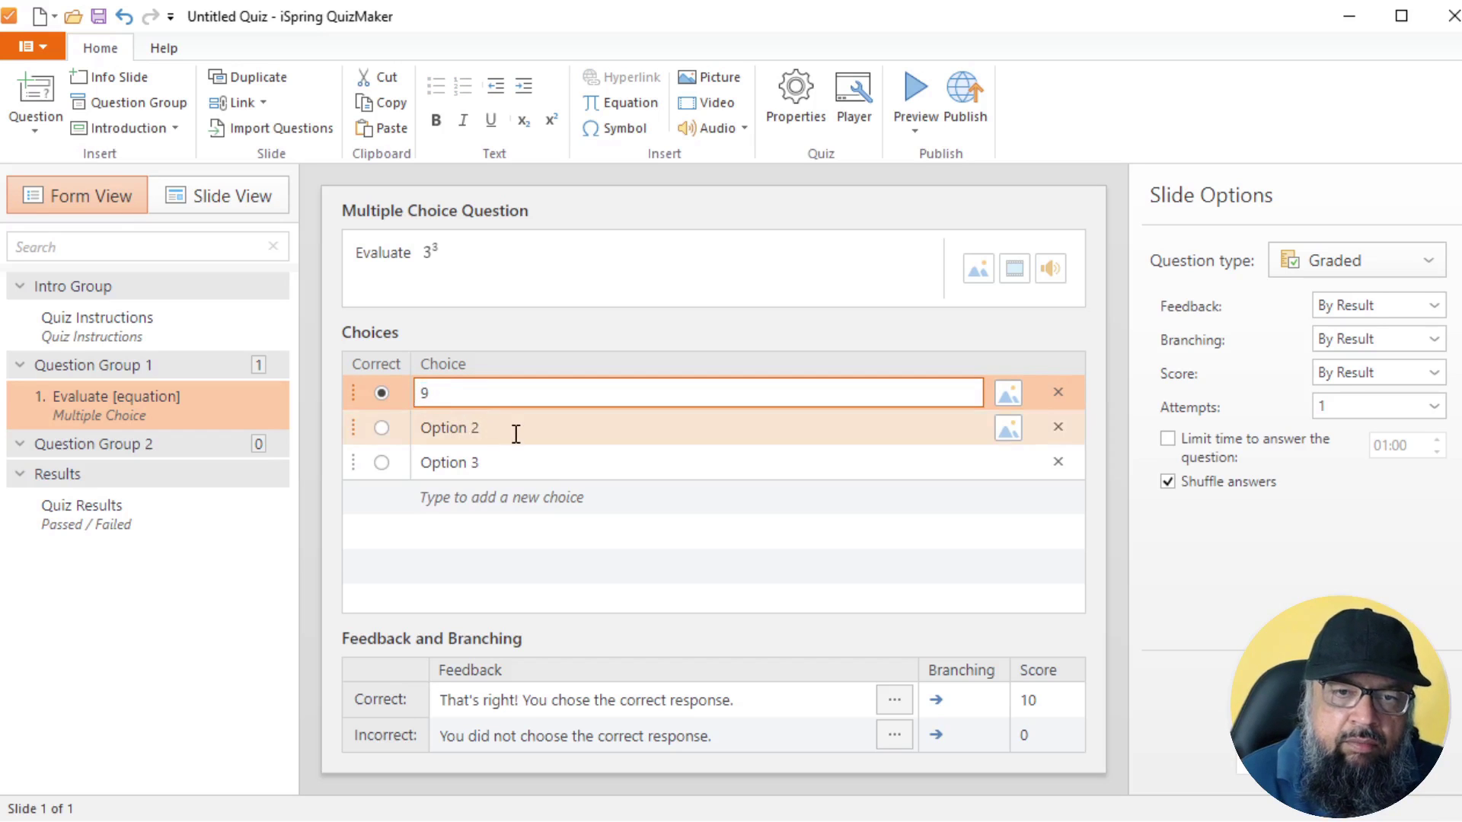
key("Tab")
type("16")
key("Tab")
type("27")
key("Return")
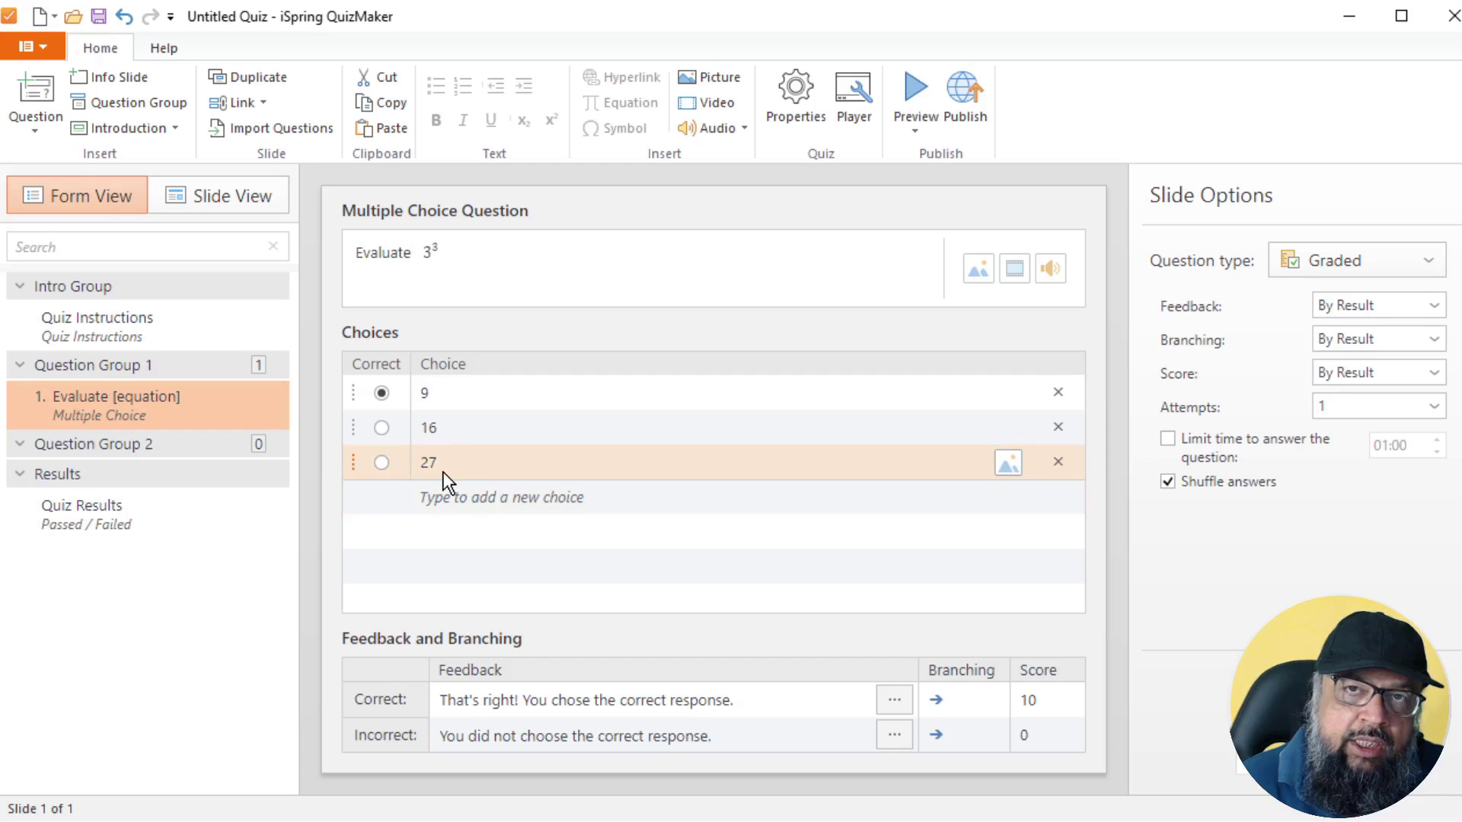
left_click(382, 463)
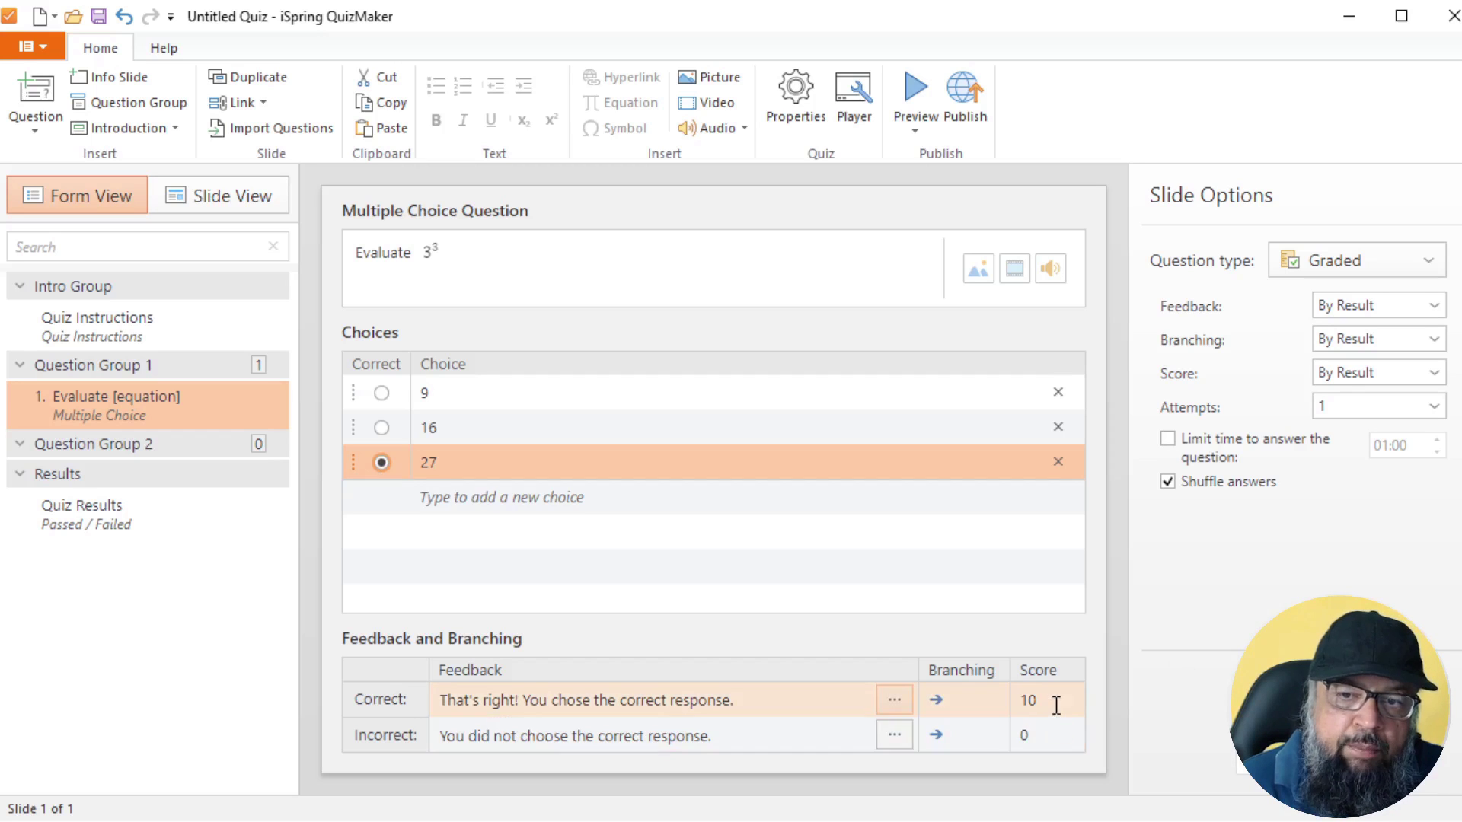
- Select the 10-point score and the correct and incorrect feedback texts for editing
left_click(1031, 700)
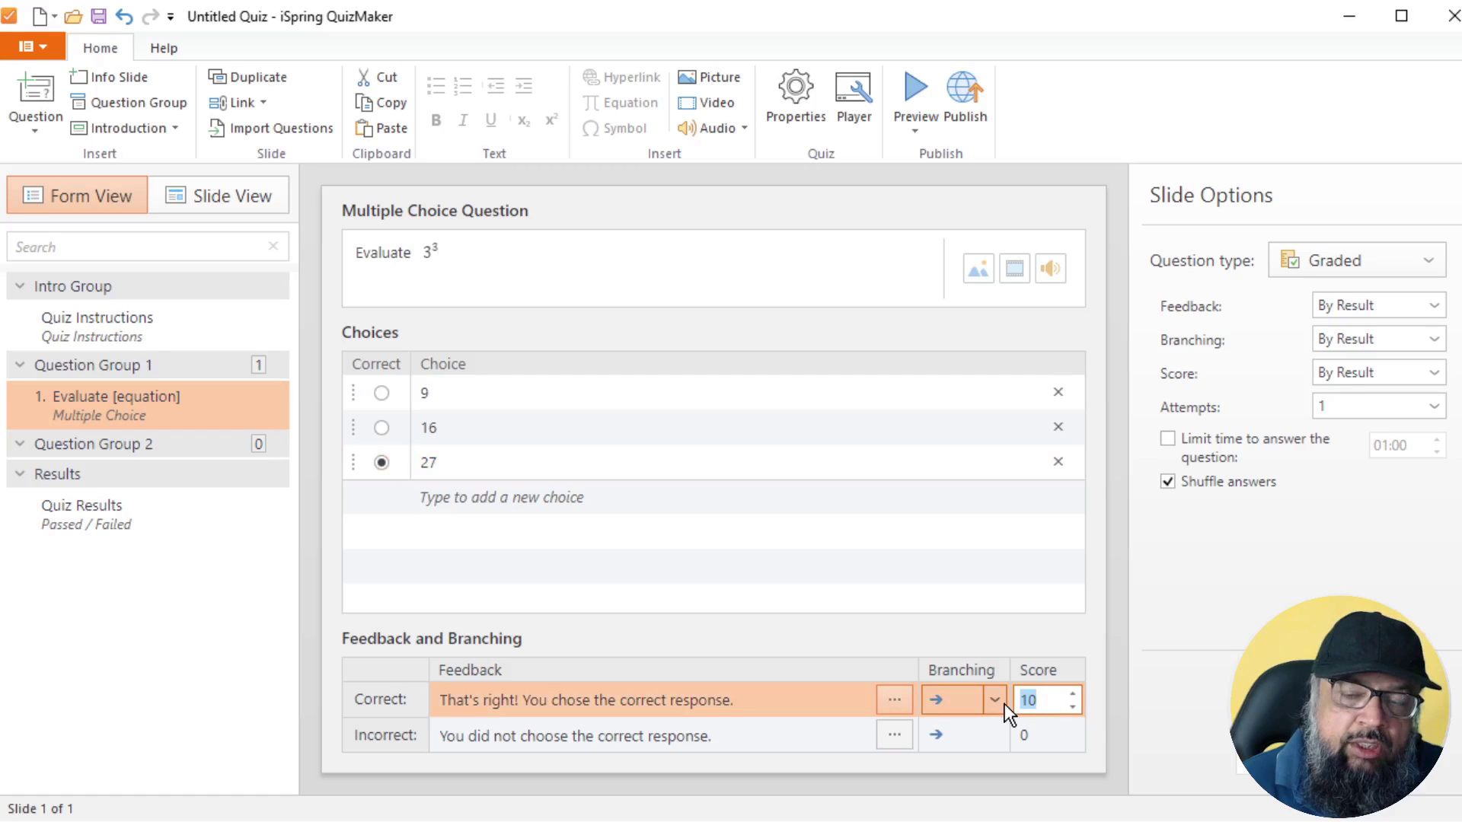
left_click(1059, 702)
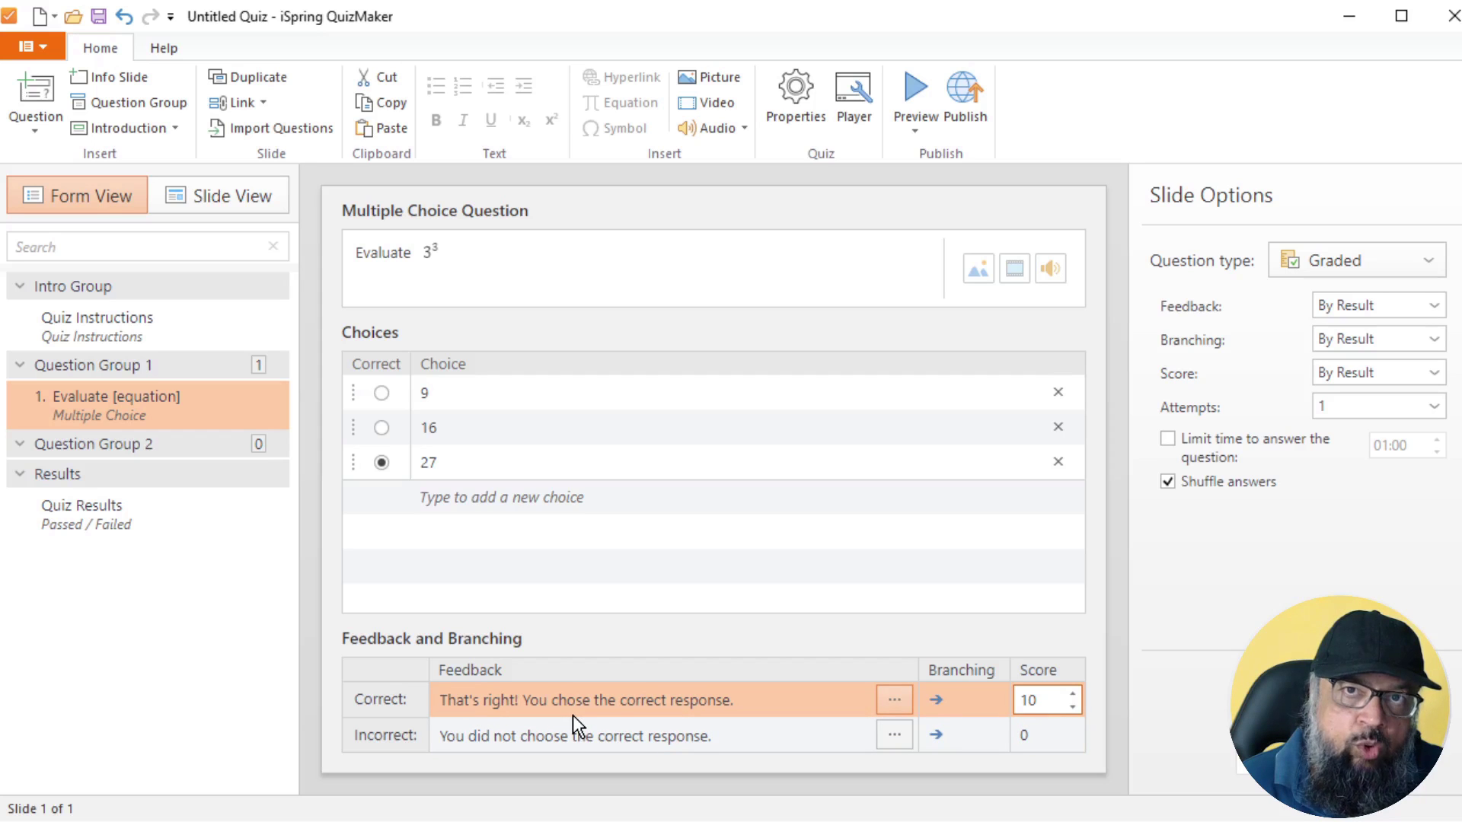
left_click(447, 698)
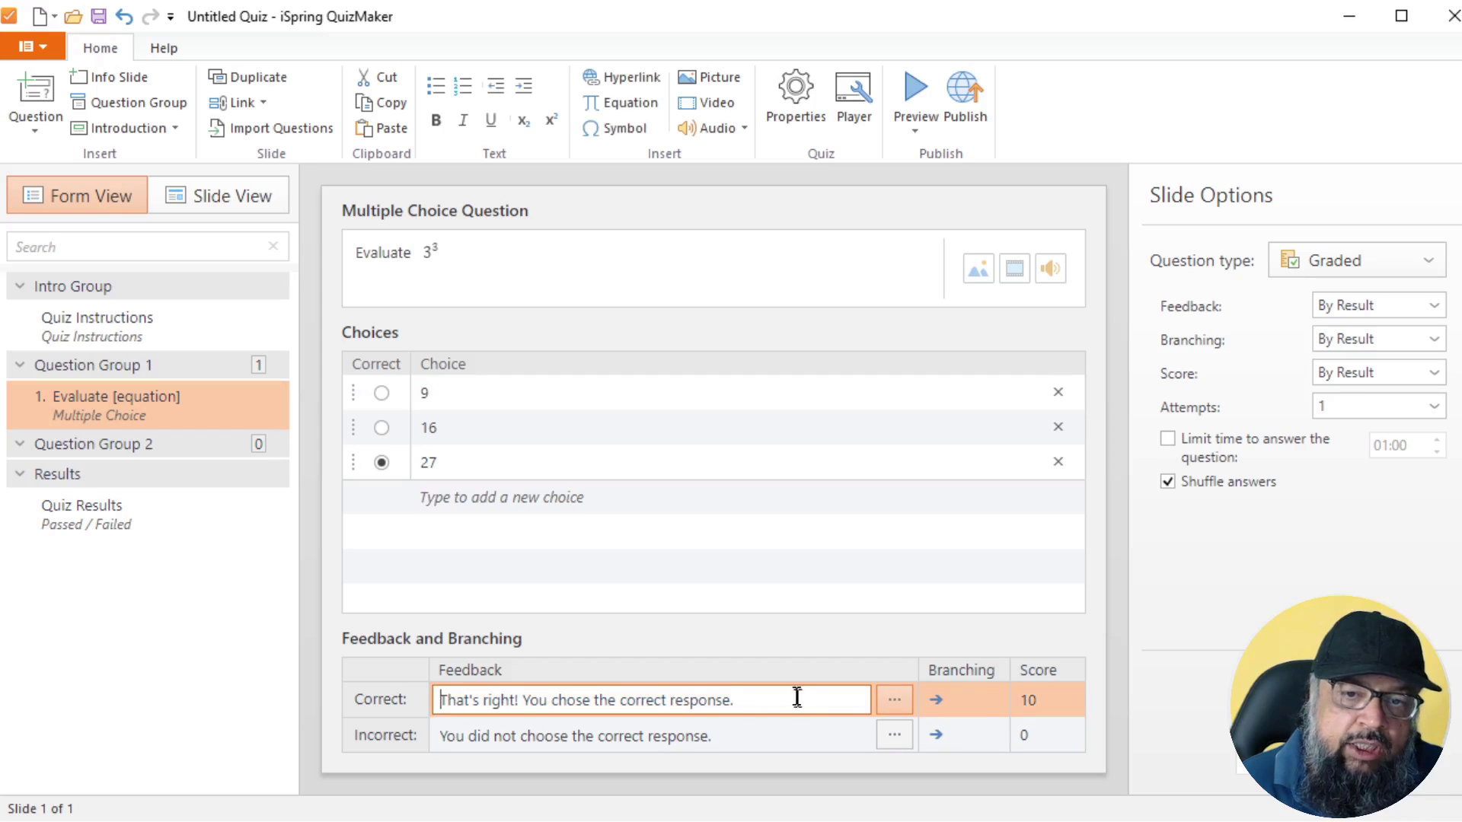
left_click_drag(800, 702, 406, 708)
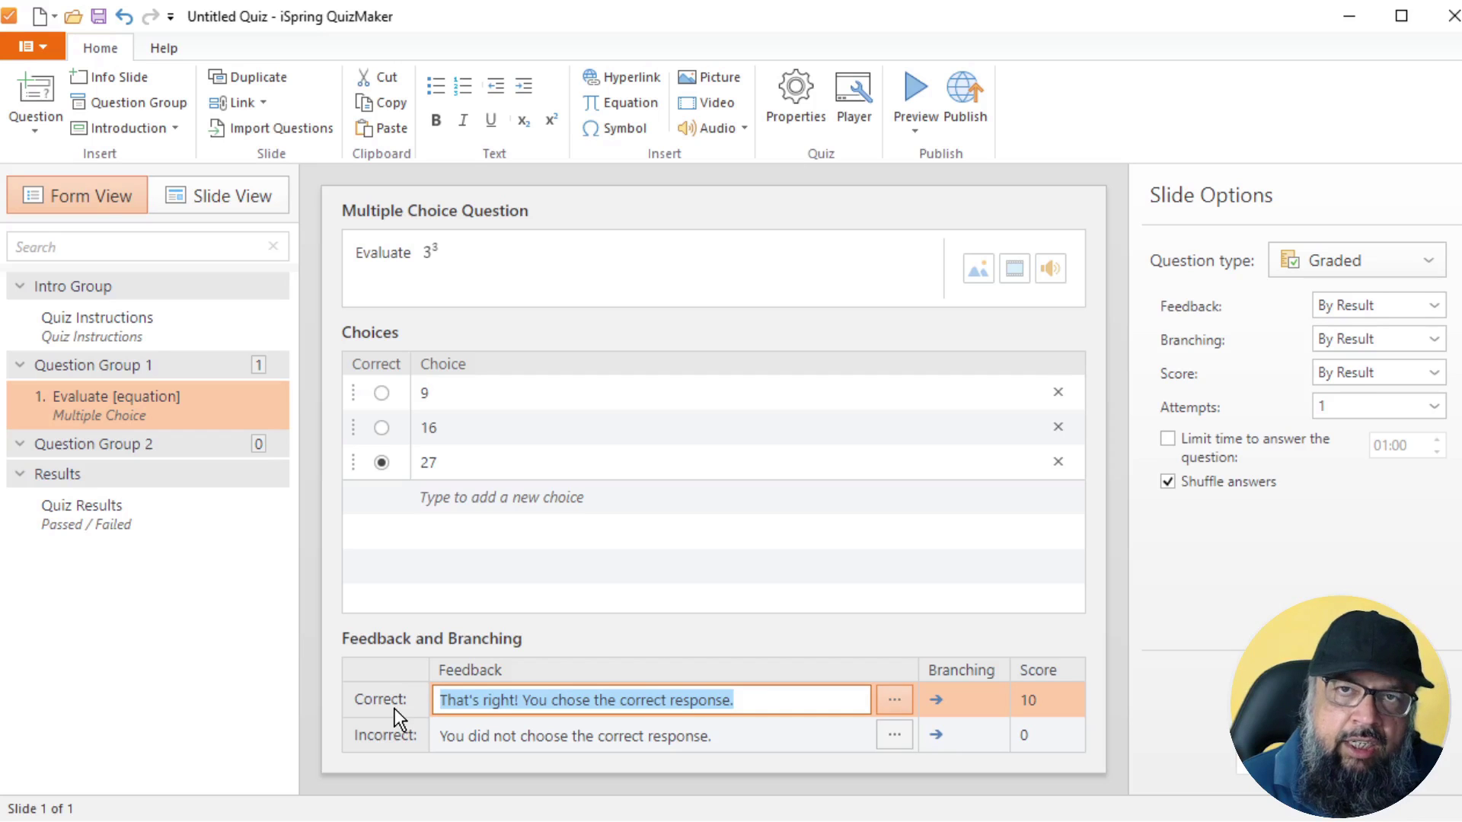
left_click(732, 734)
left_click_drag(733, 734, 381, 734)
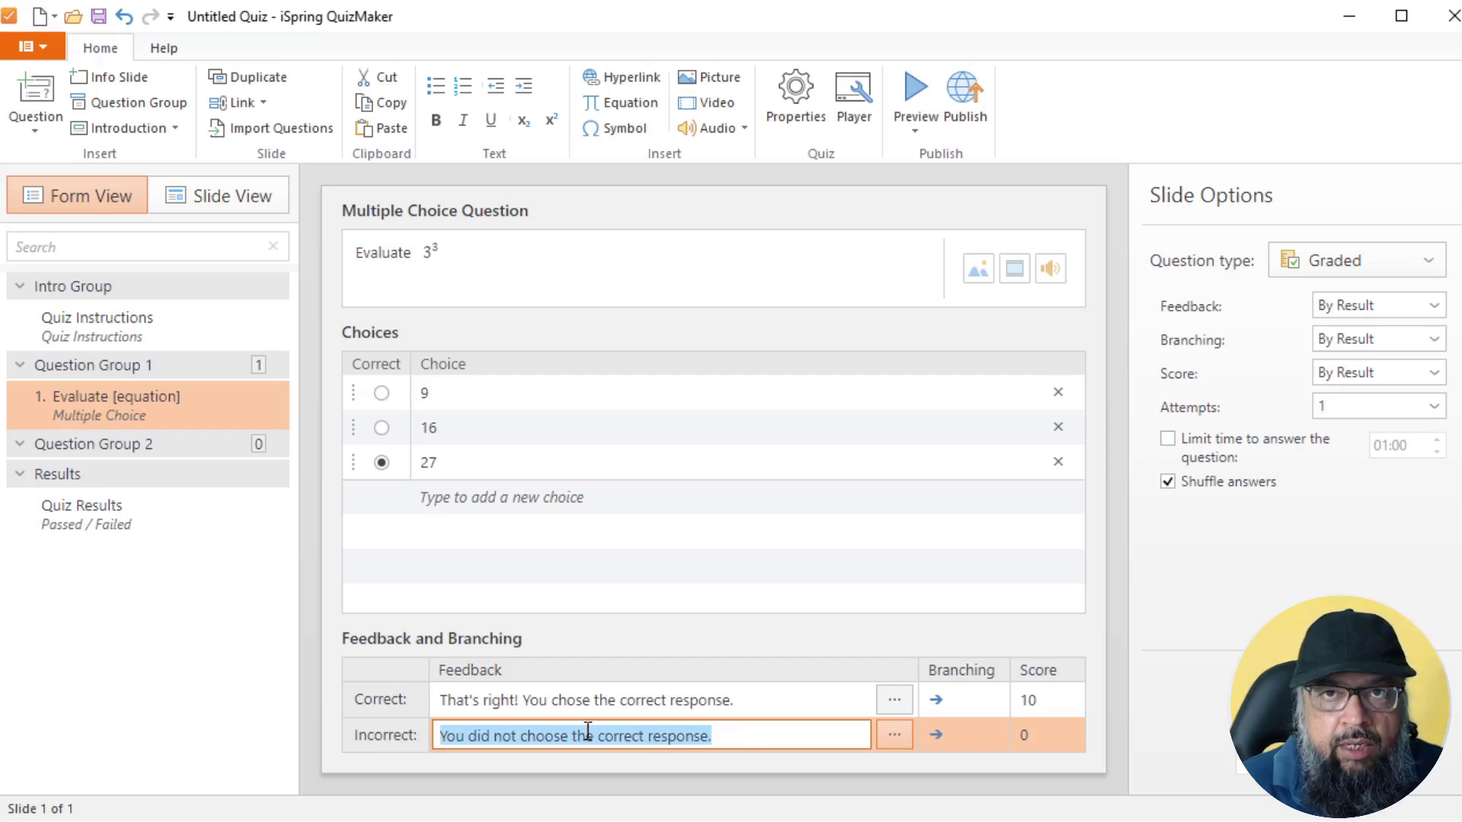
- Show the branching destinations for correct and incorrect answers, then dismiss the list
left_click(961, 706)
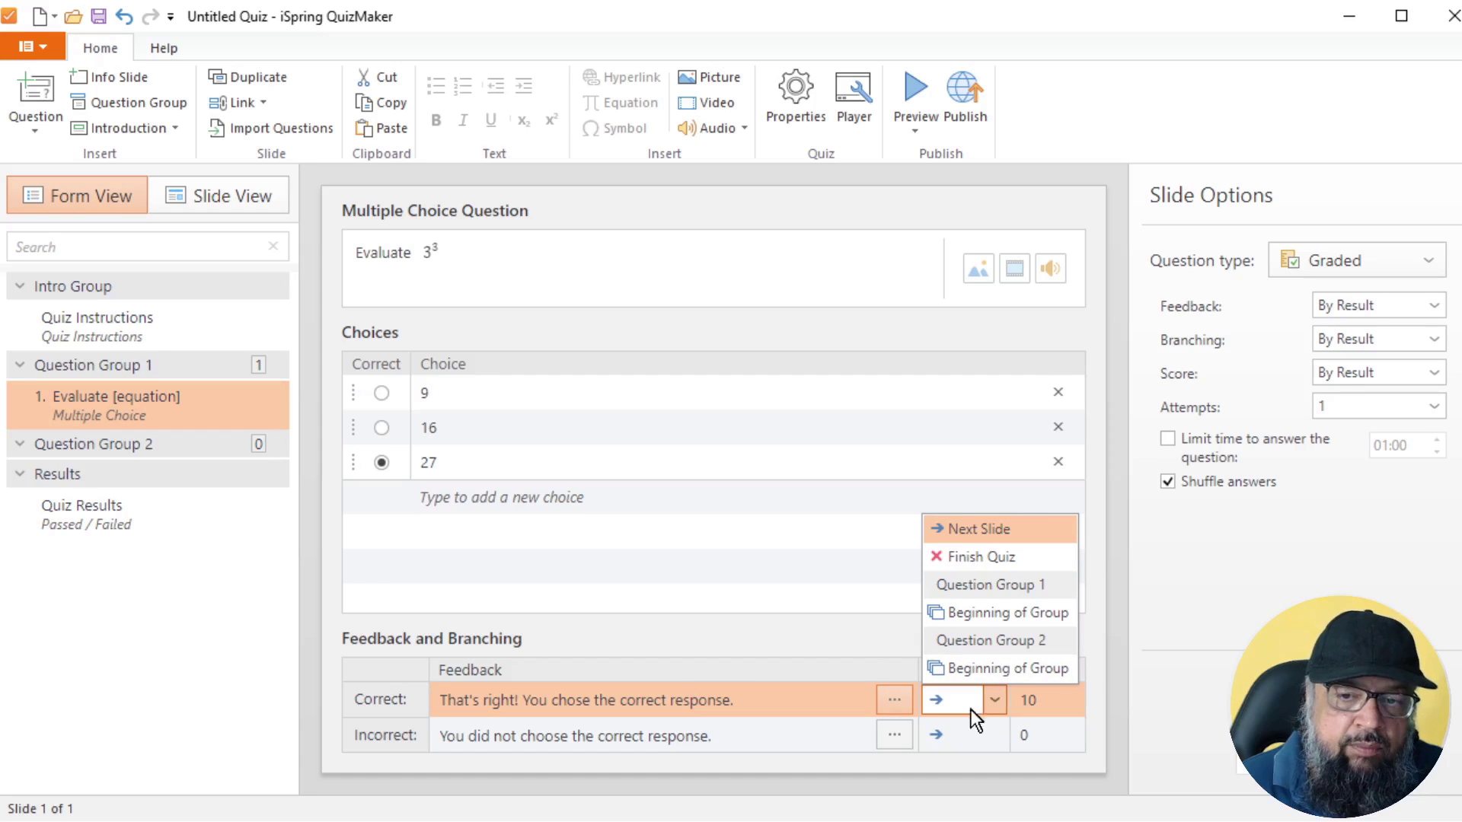
left_click(944, 737)
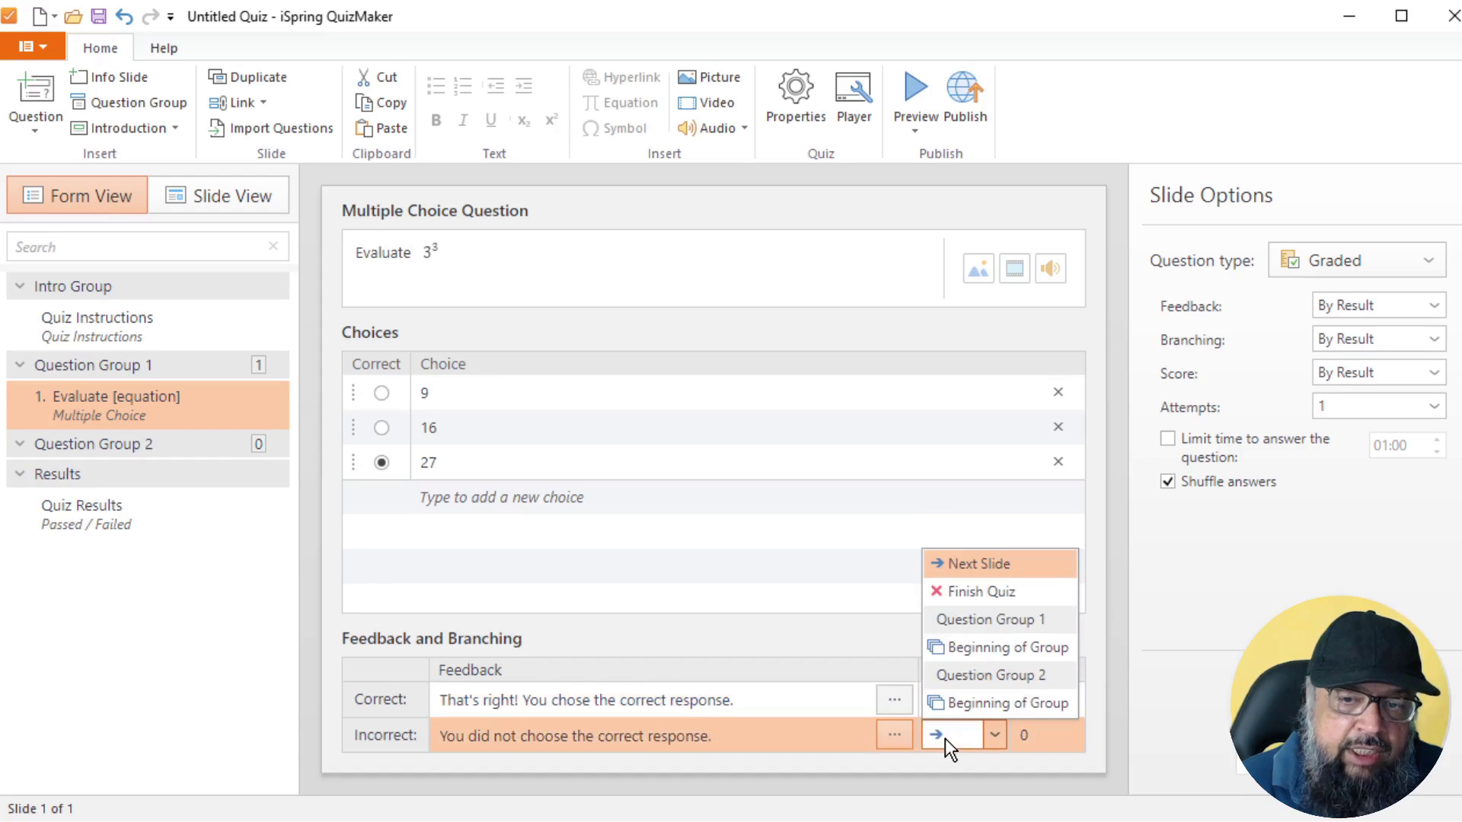
left_click(564, 402)
left_click(915, 90)
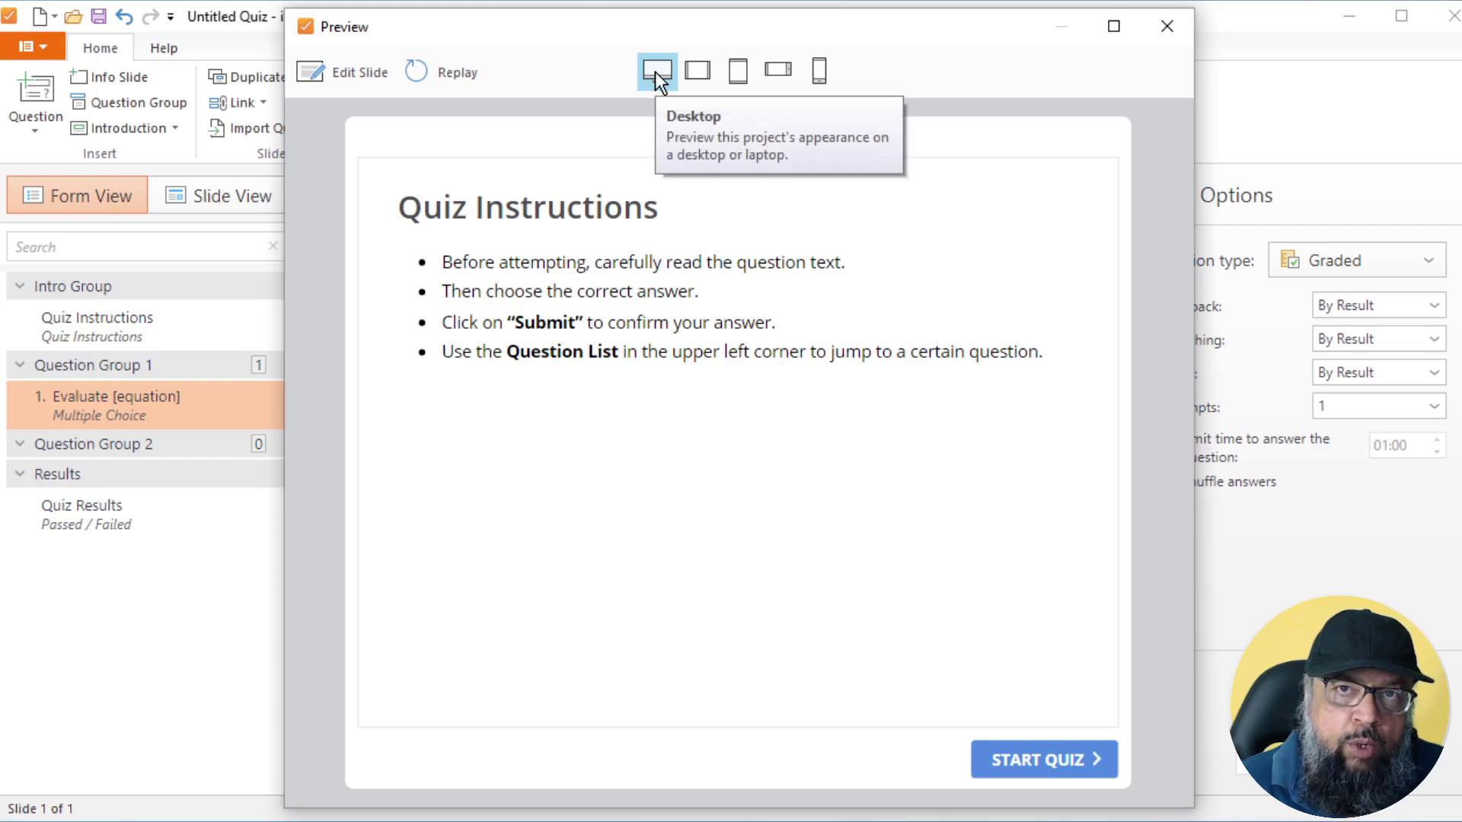
left_click(698, 74)
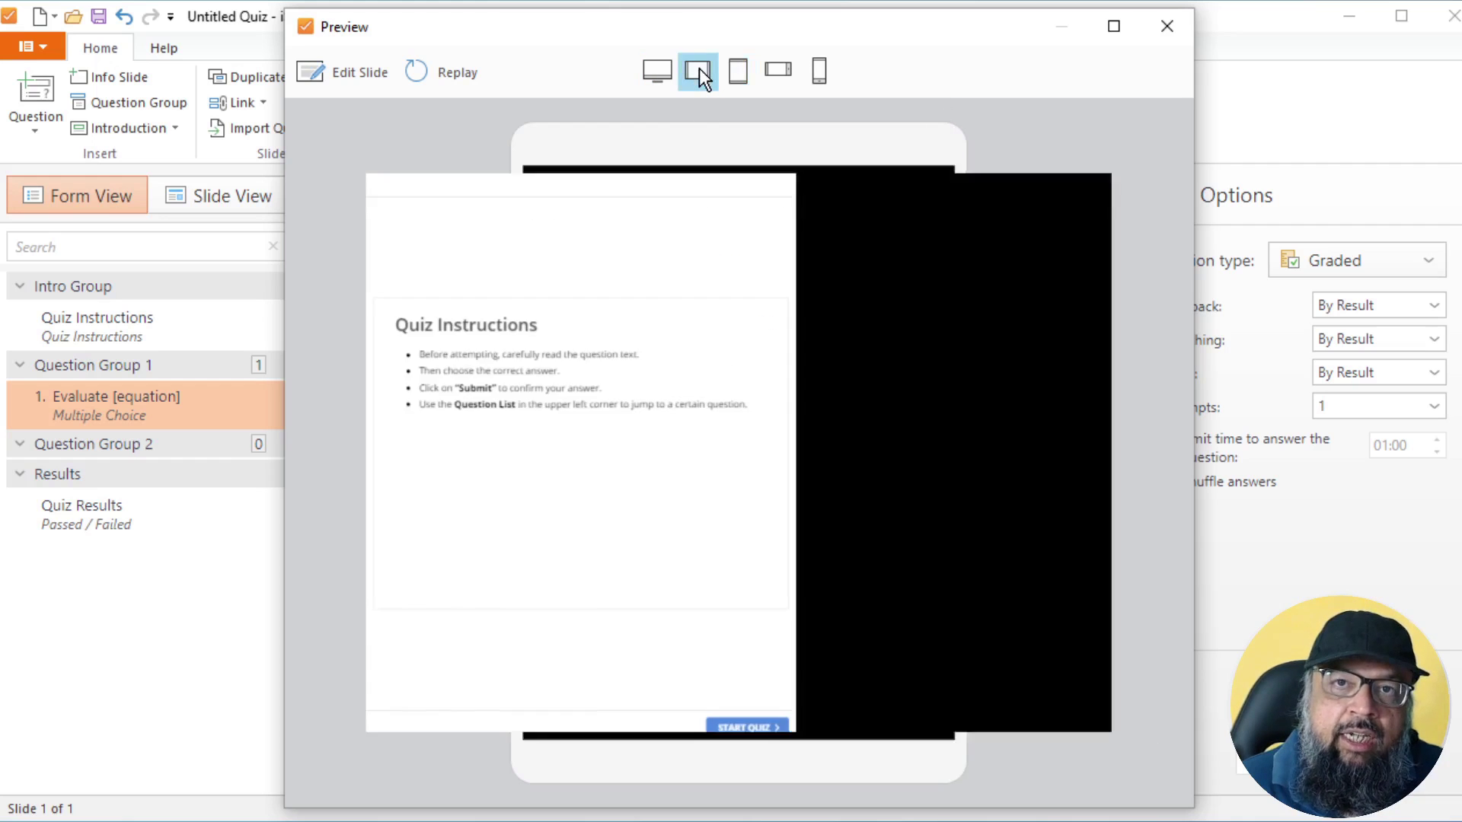
left_click(738, 75)
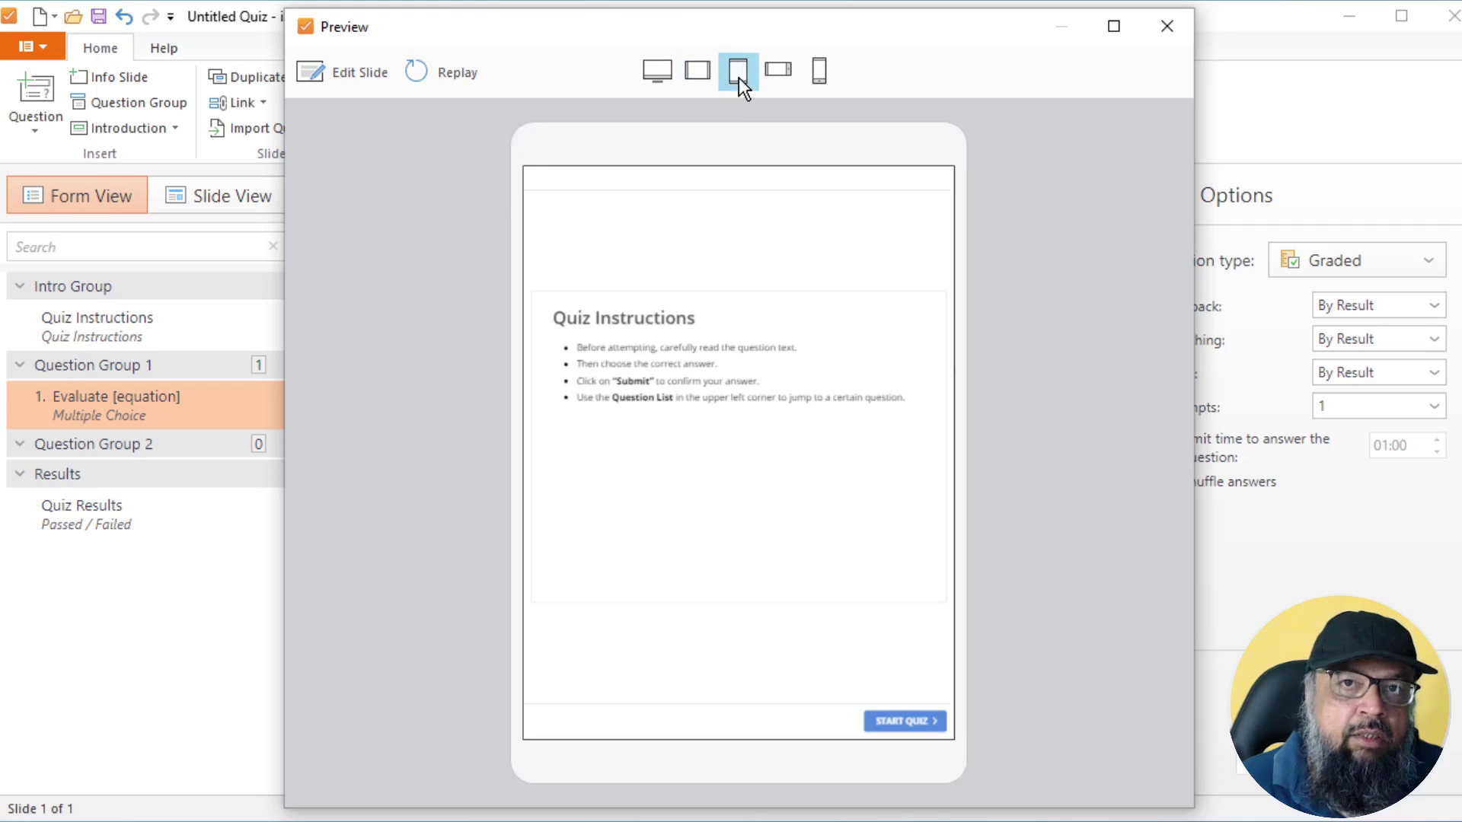
left_click(772, 75)
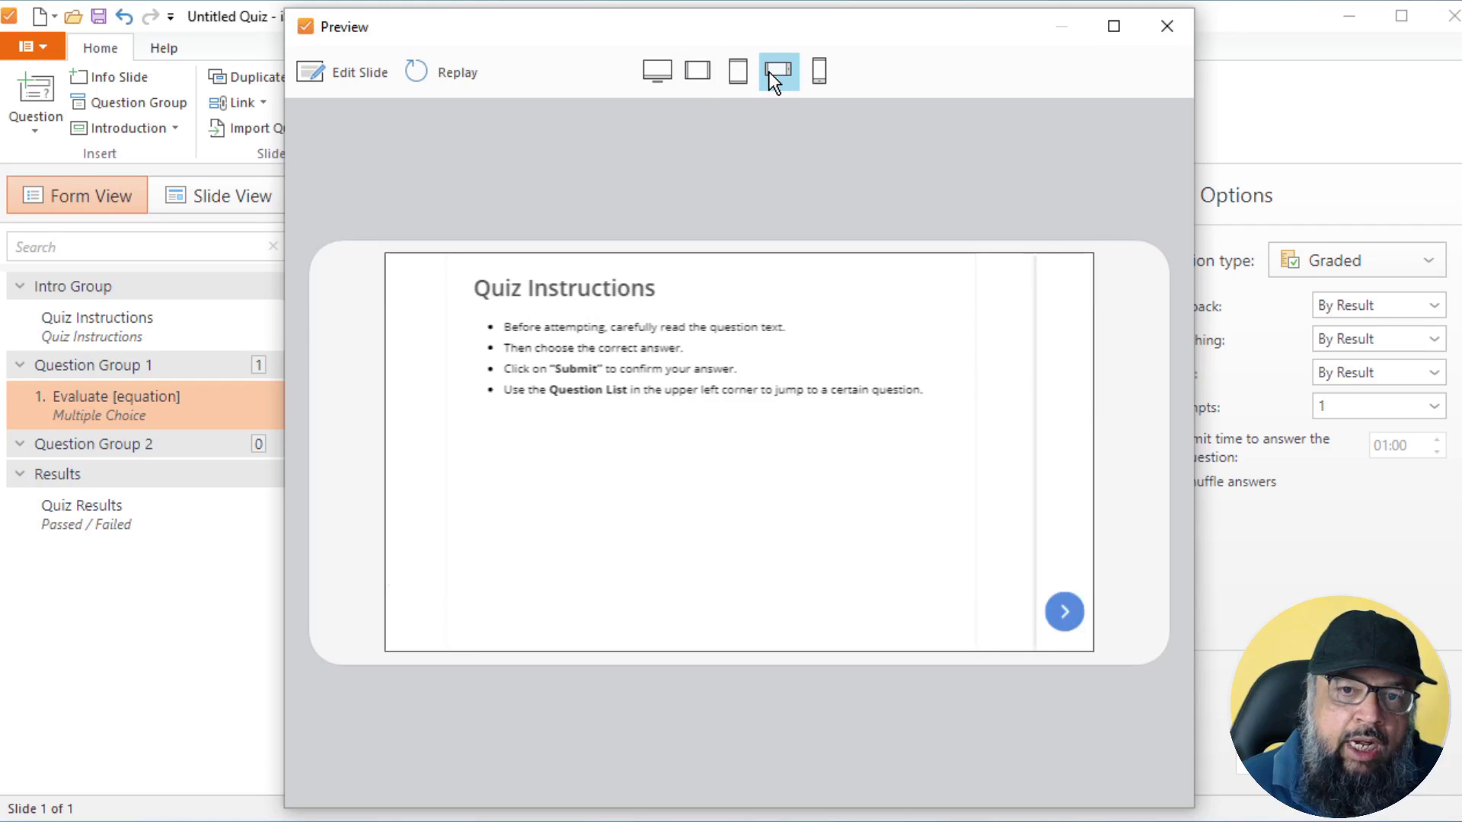
left_click(816, 73)
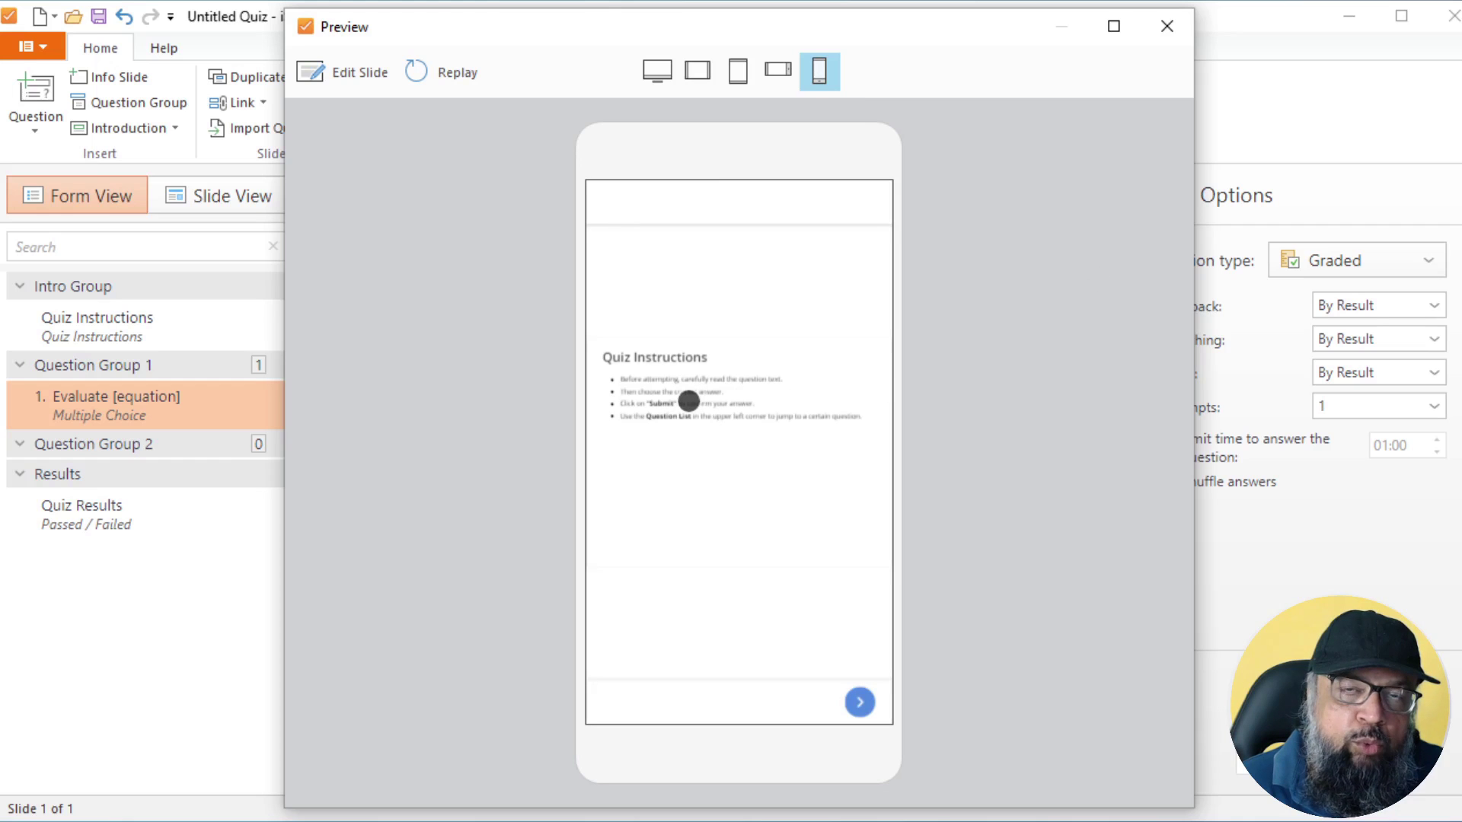
left_click(664, 68)
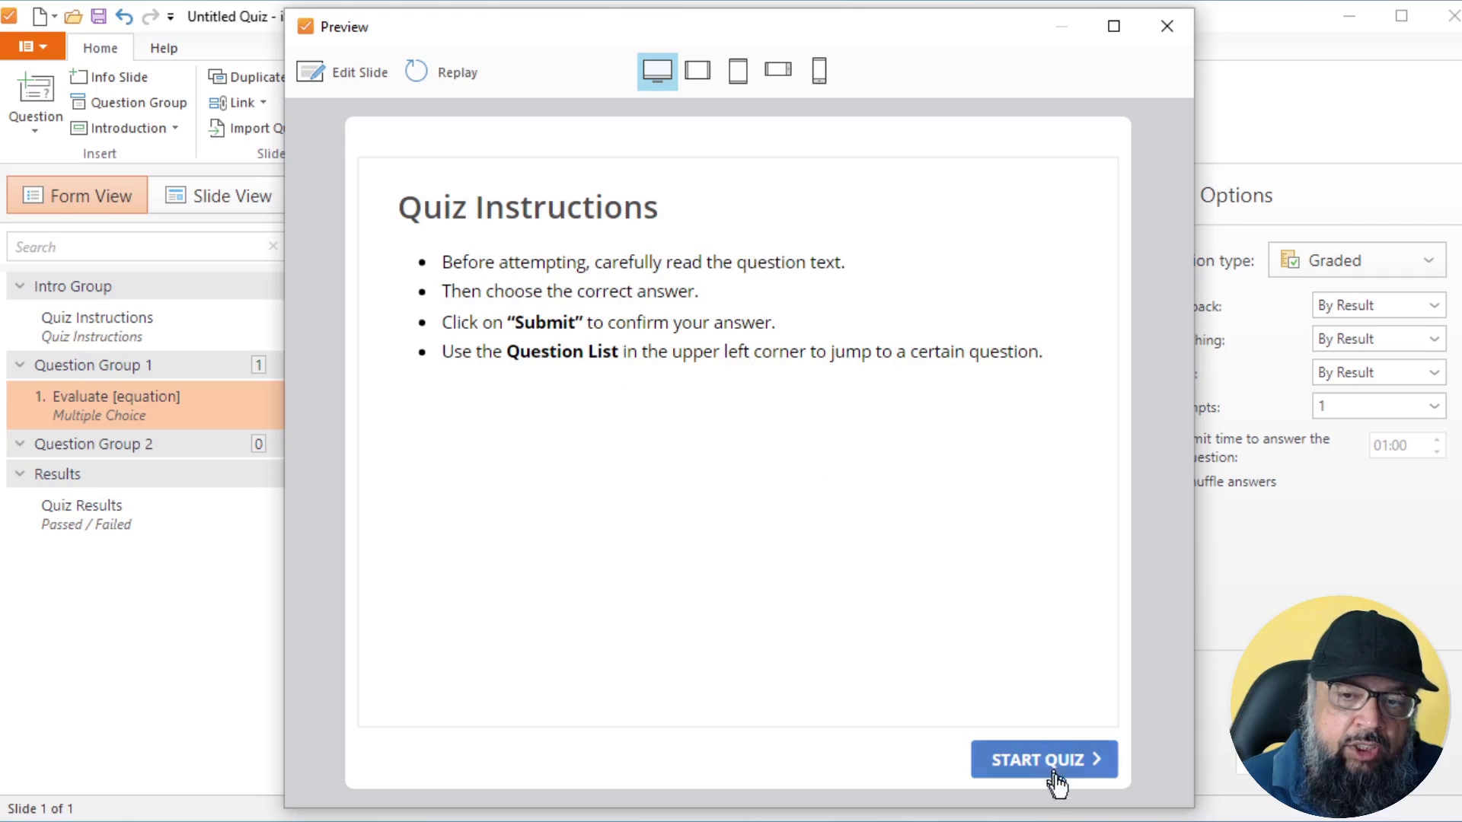
left_click(1043, 773)
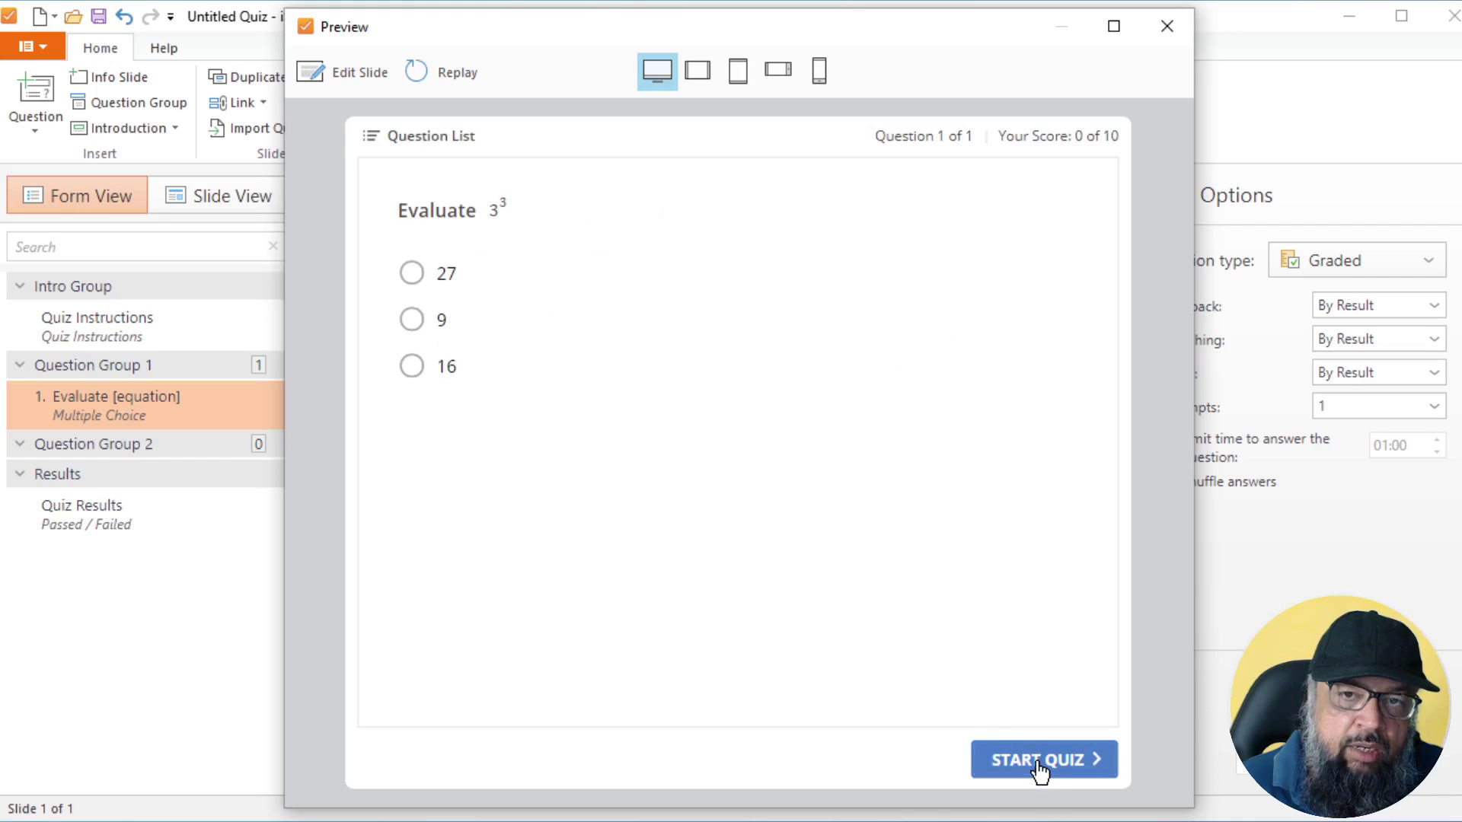
left_click(411, 321)
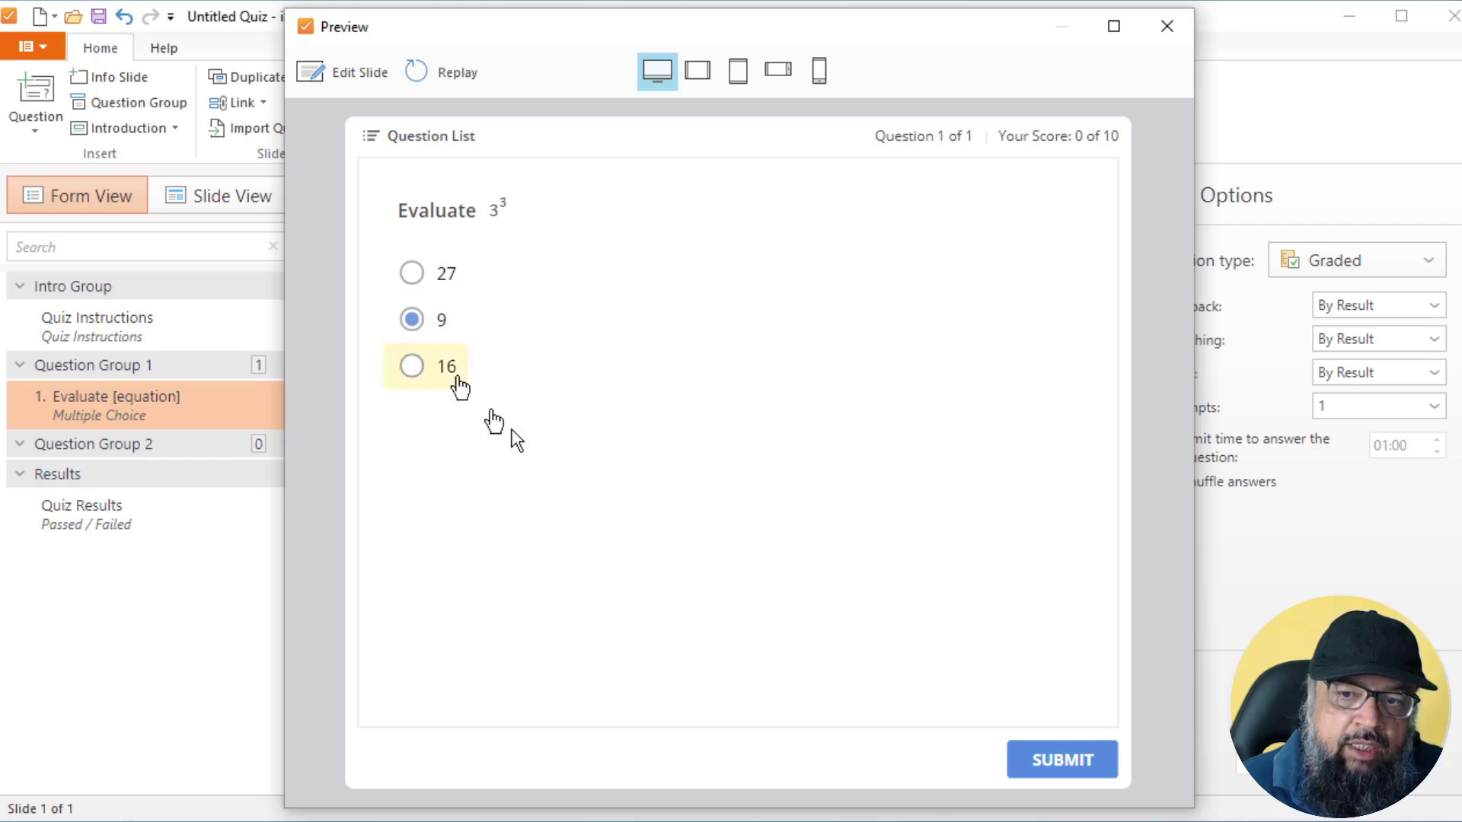
left_click(1057, 775)
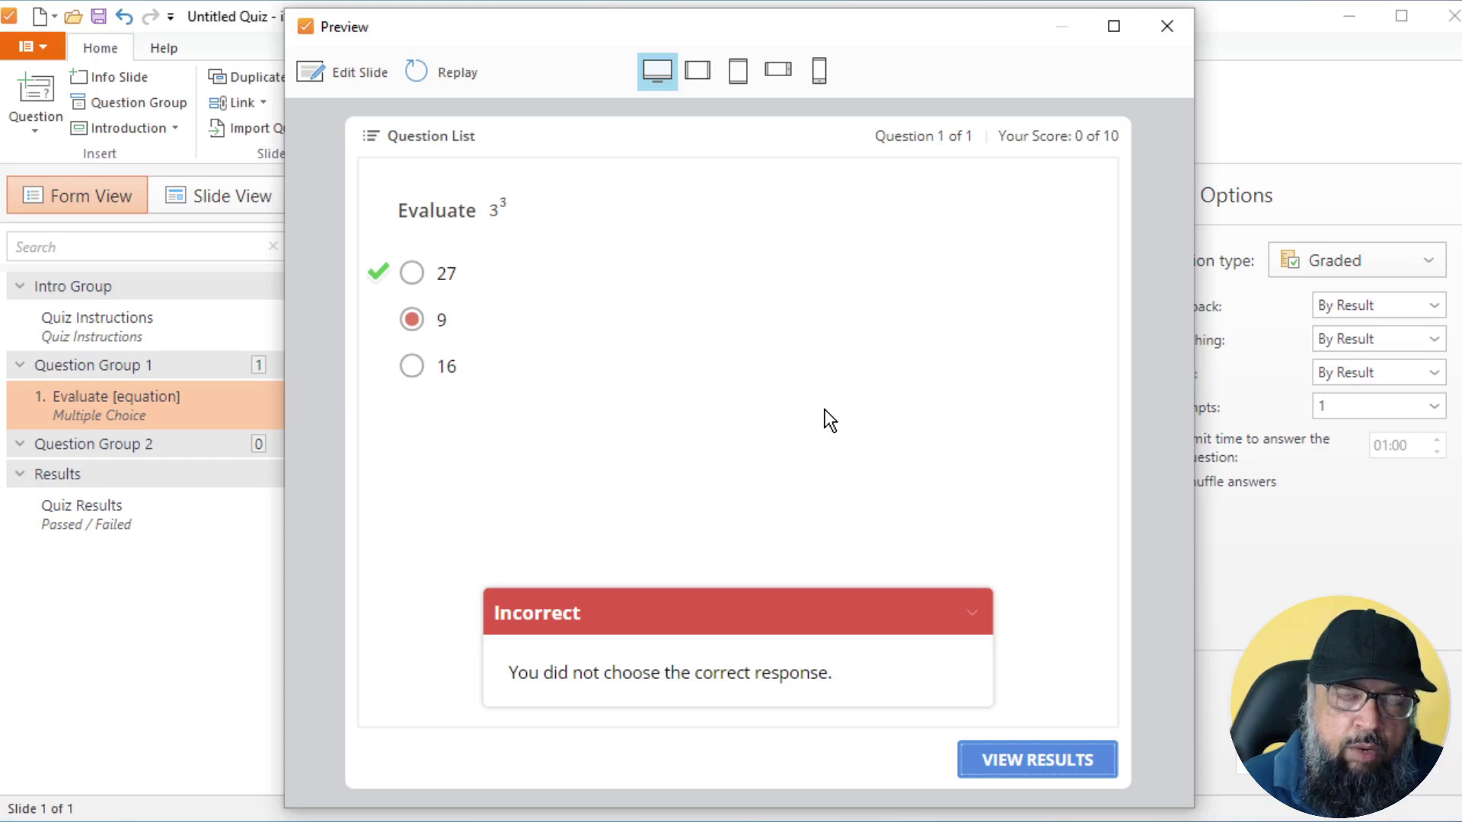
left_click(1032, 765)
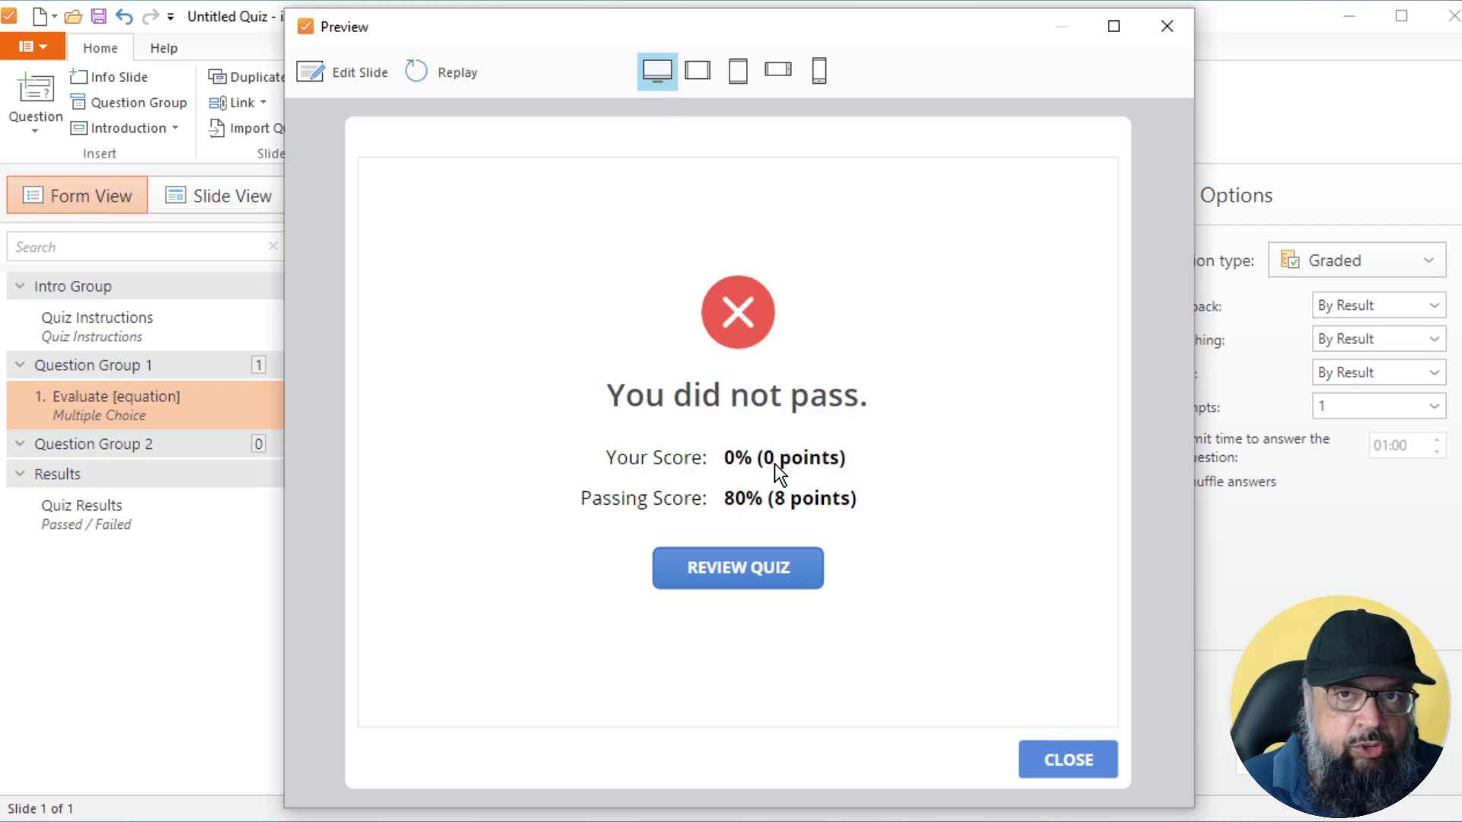
key("Escape")
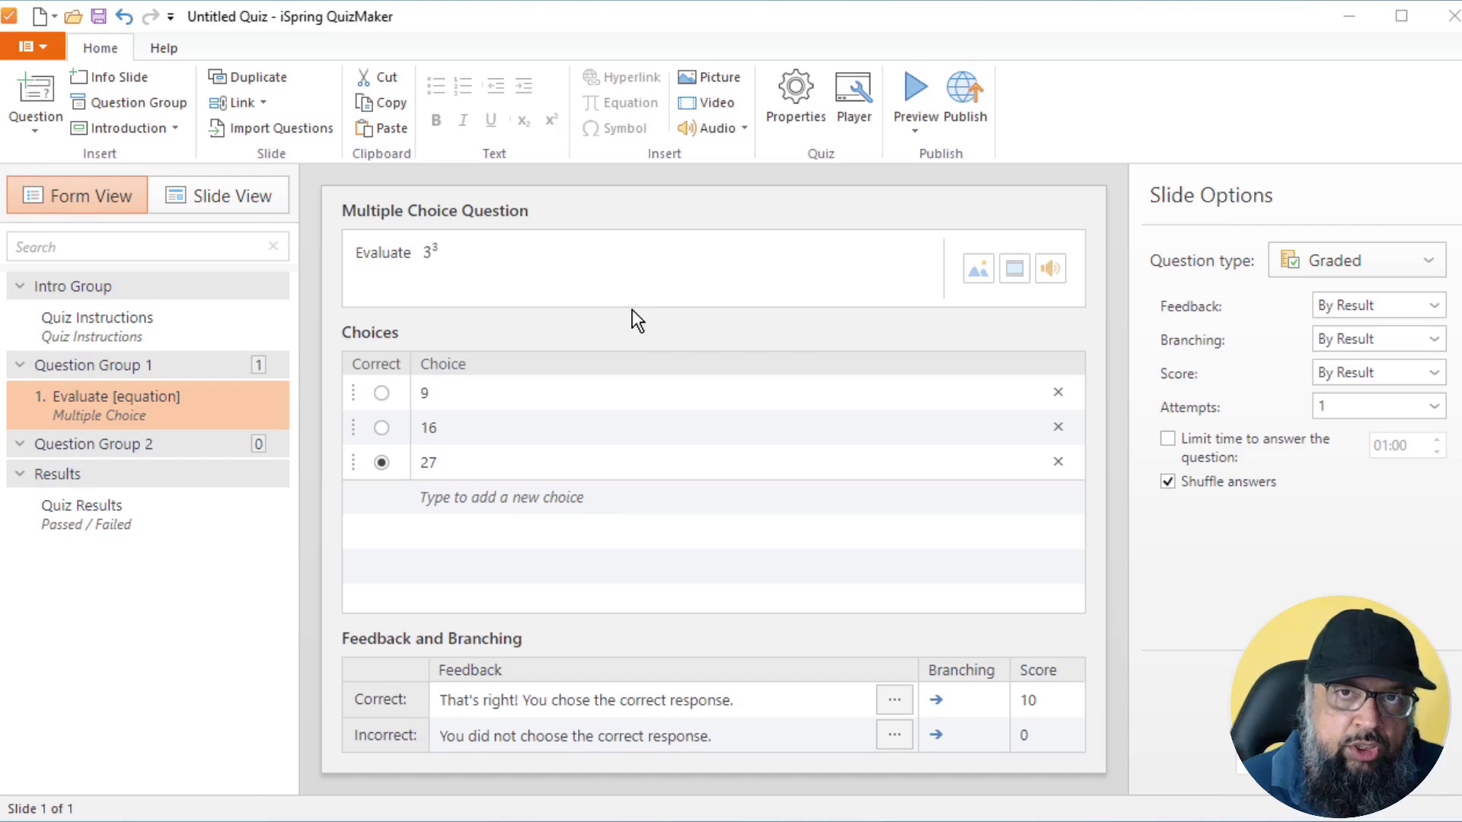
- Add a Multiple Response question worded 'Put a tick mark in front of all prime numbers.'
left_click(35, 134)
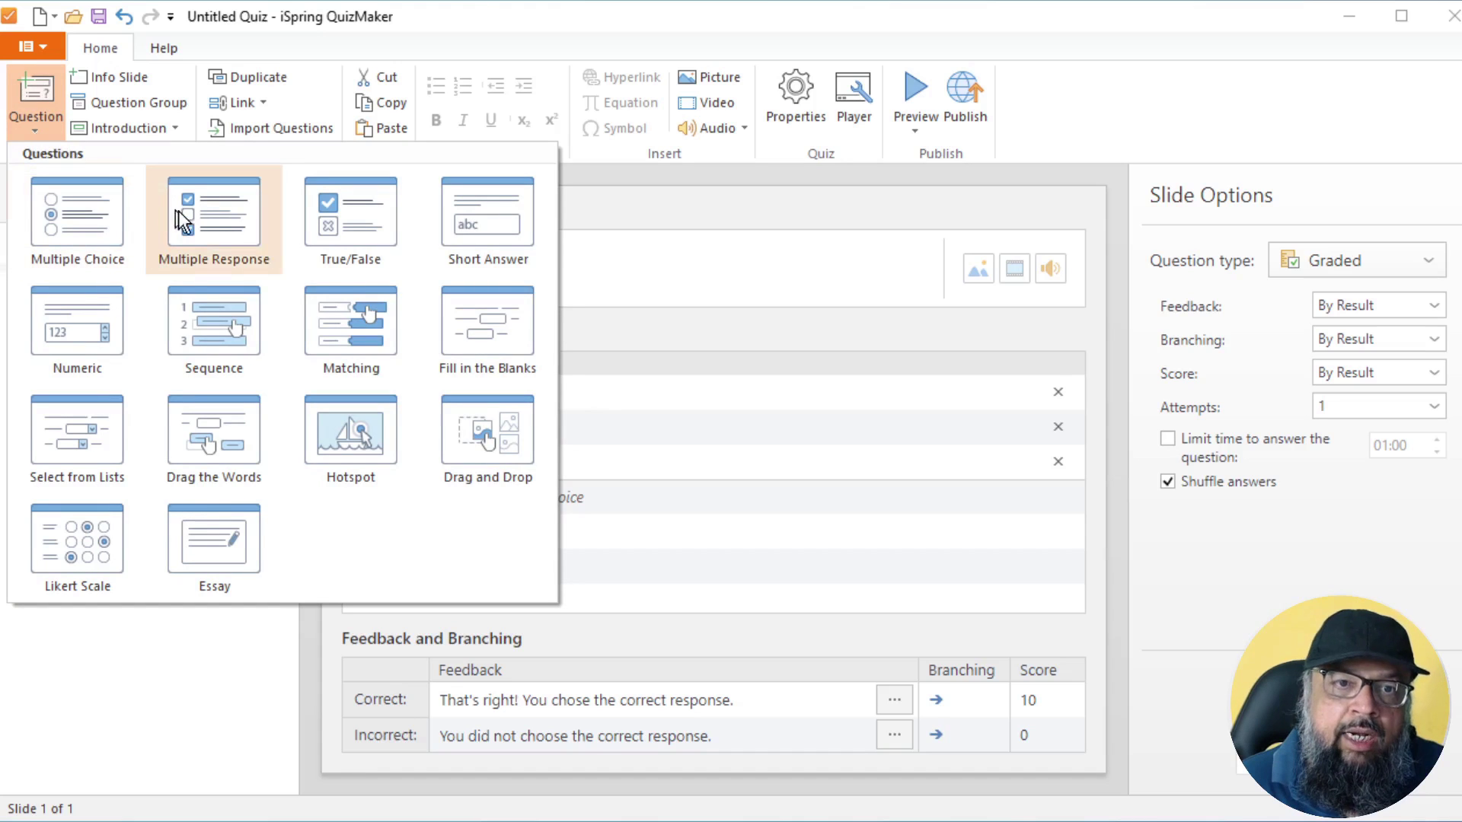
left_click(212, 214)
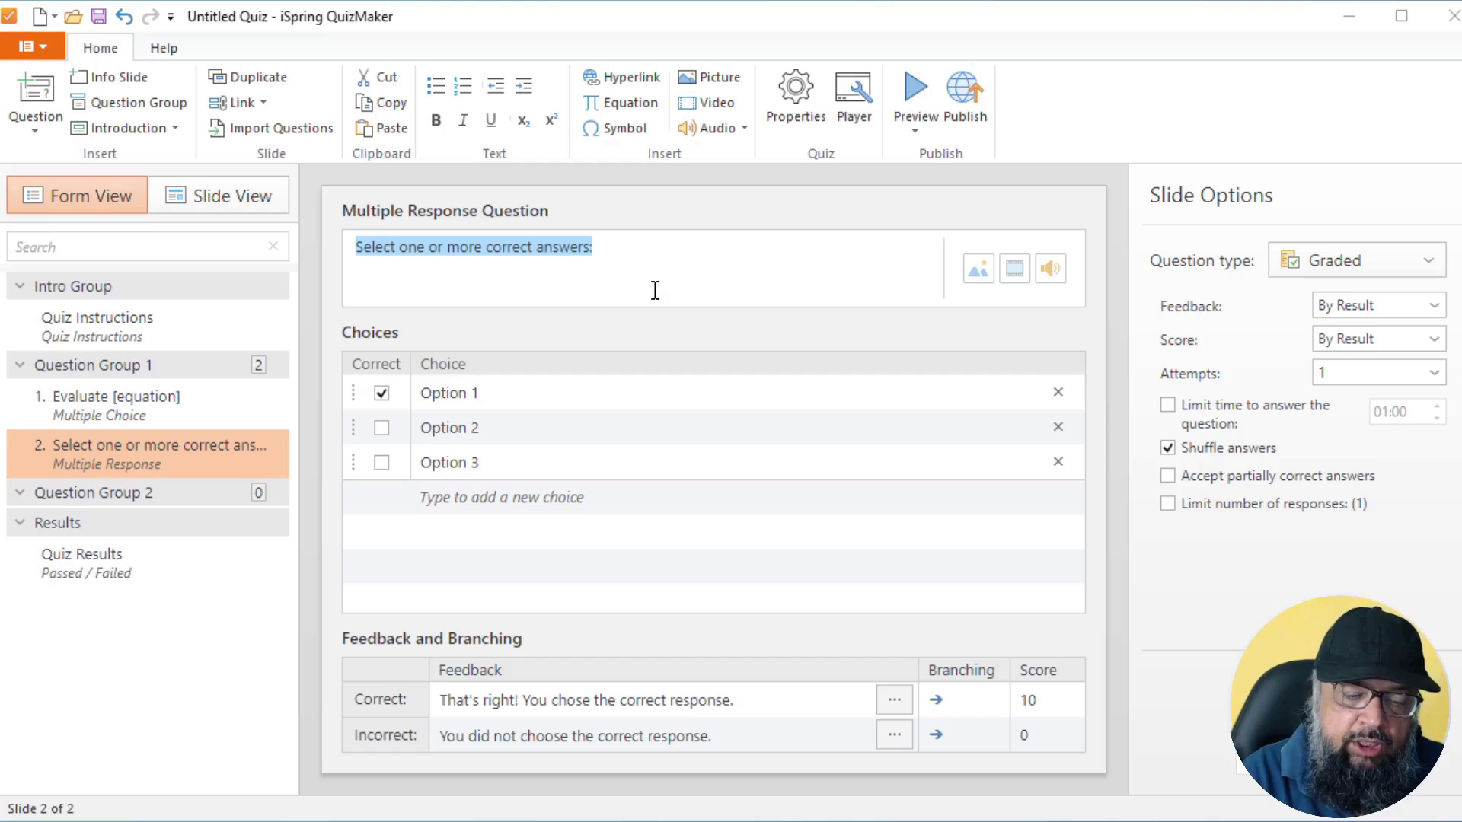
type("Put a tick mark in fro")
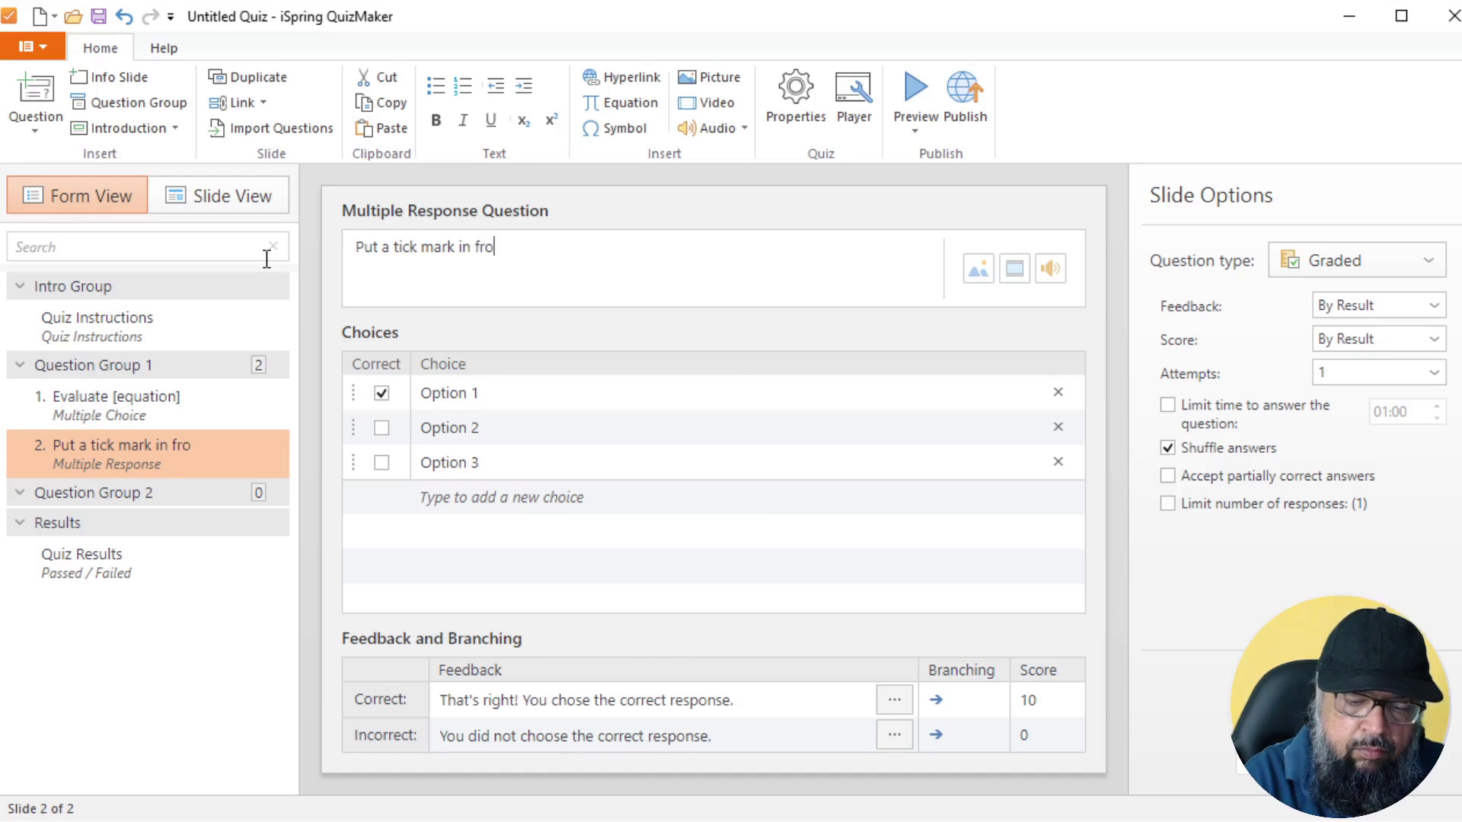
type("nt of all prime numb")
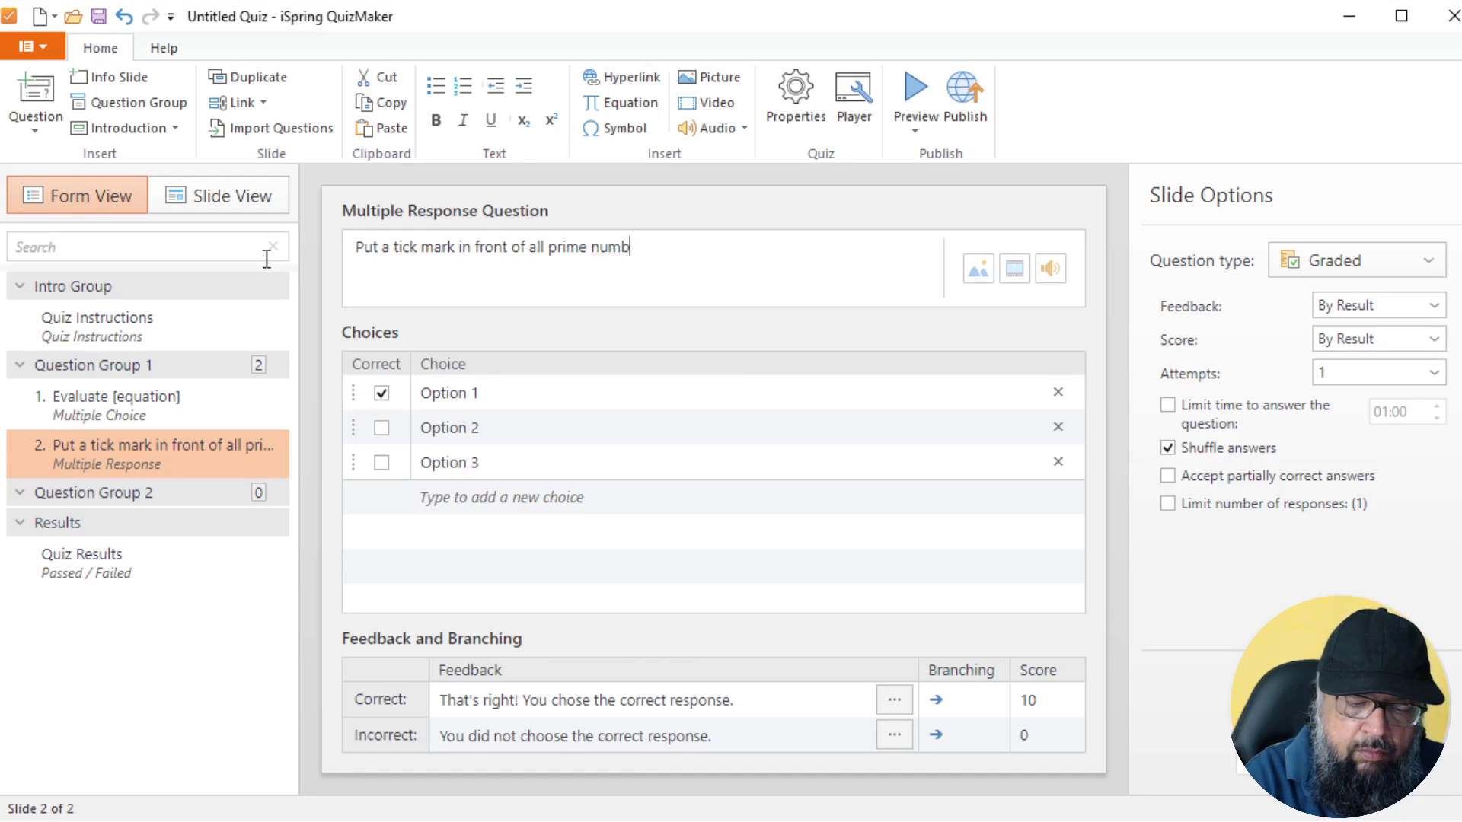
type("ers.")
- Set the choices to 1, 2, 3 and 4, and mark 2 and 3 correct
left_click(395, 403)
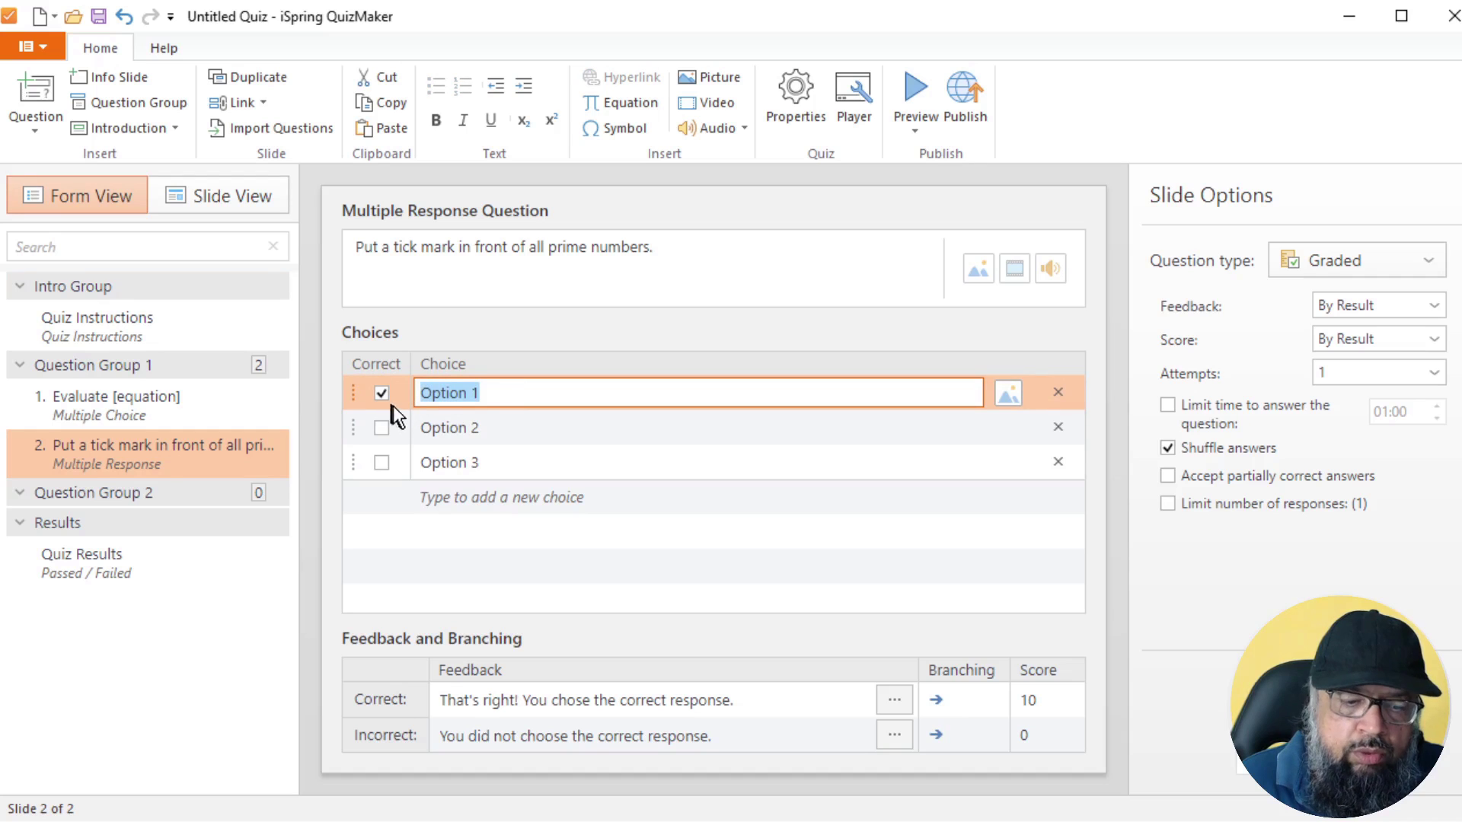
type("1")
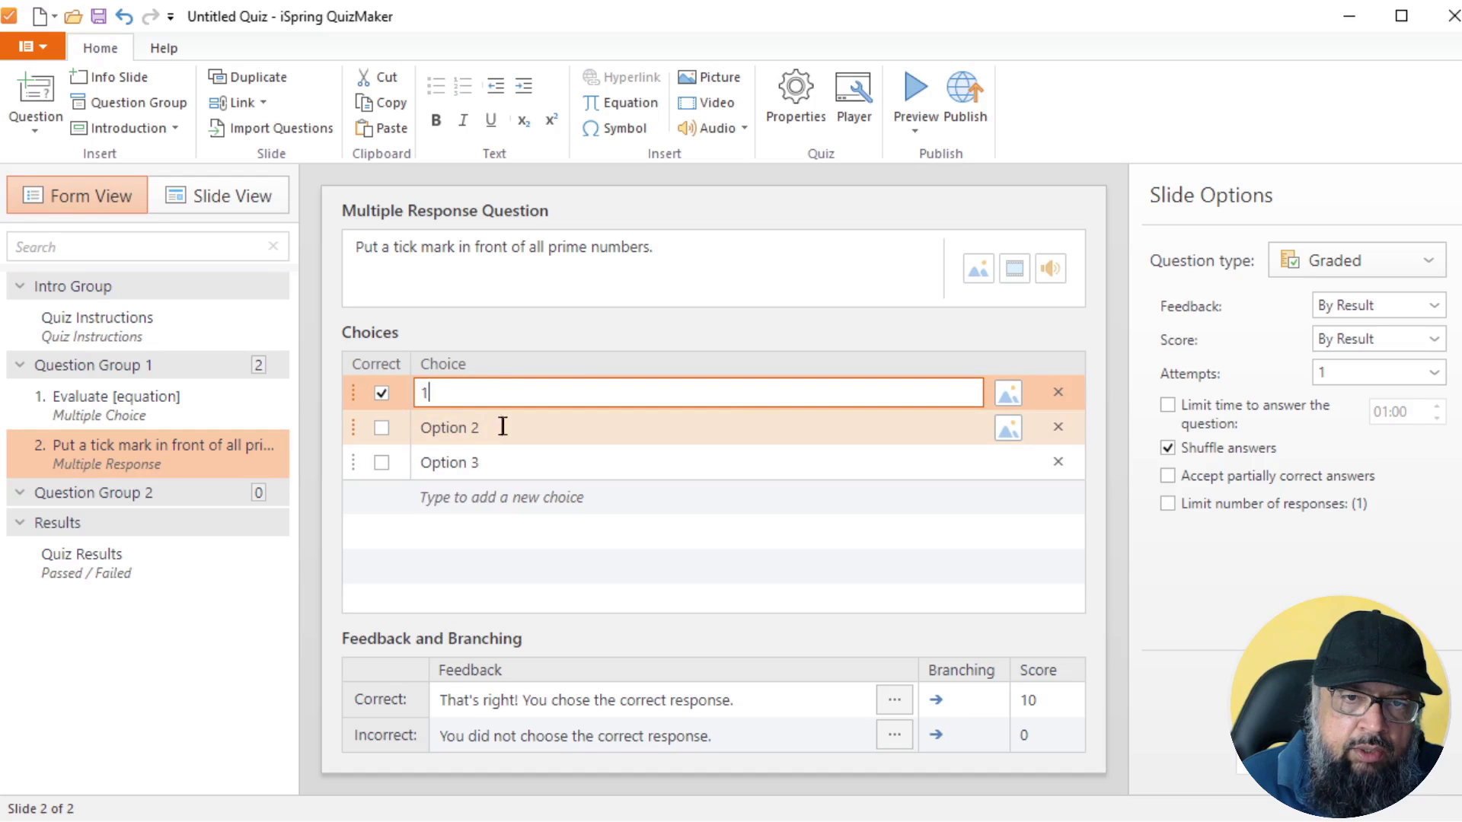
left_click(506, 424)
type("2")
left_click(506, 462)
type("3")
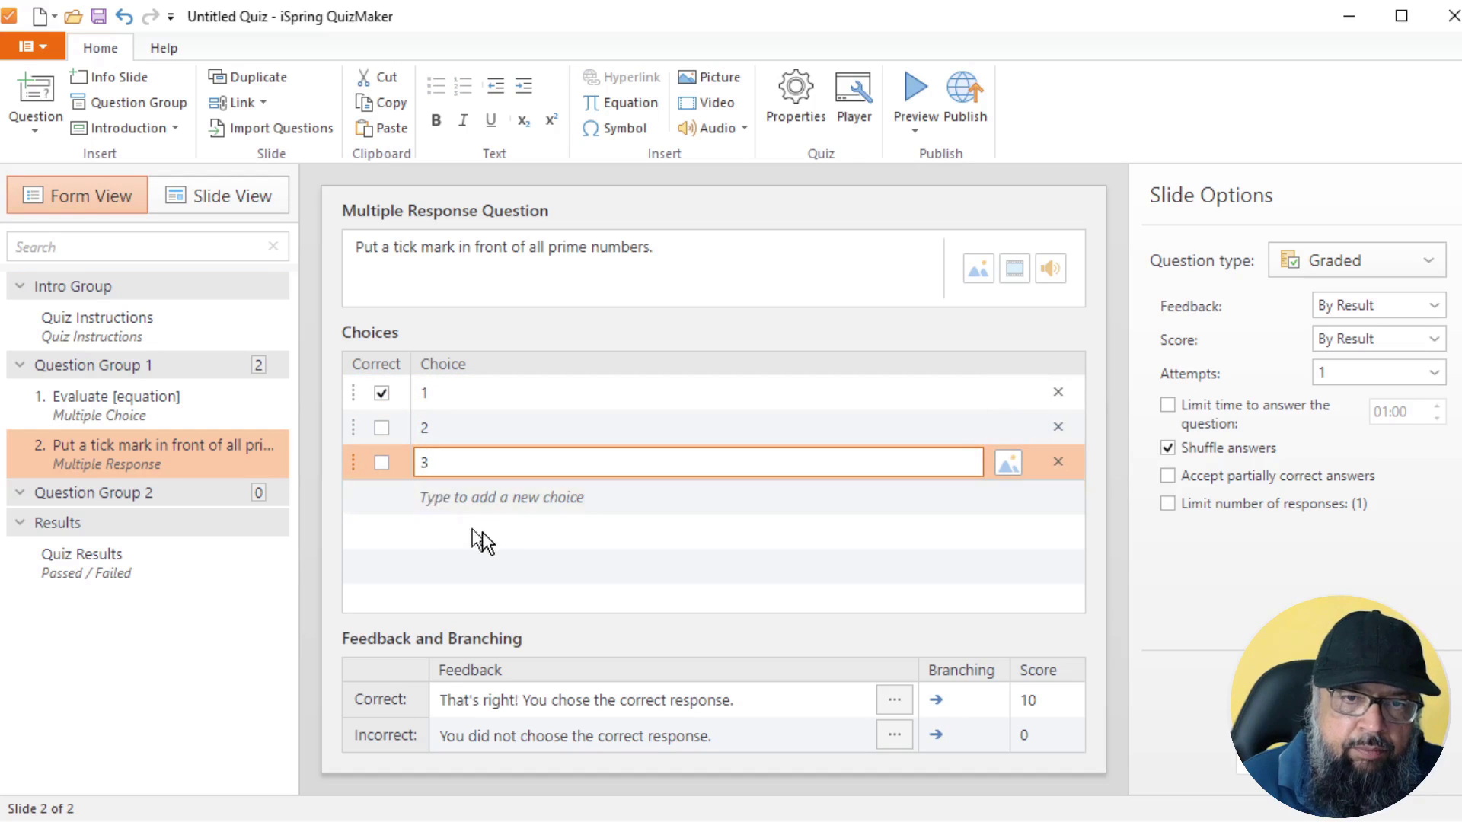
left_click(488, 499)
type("4")
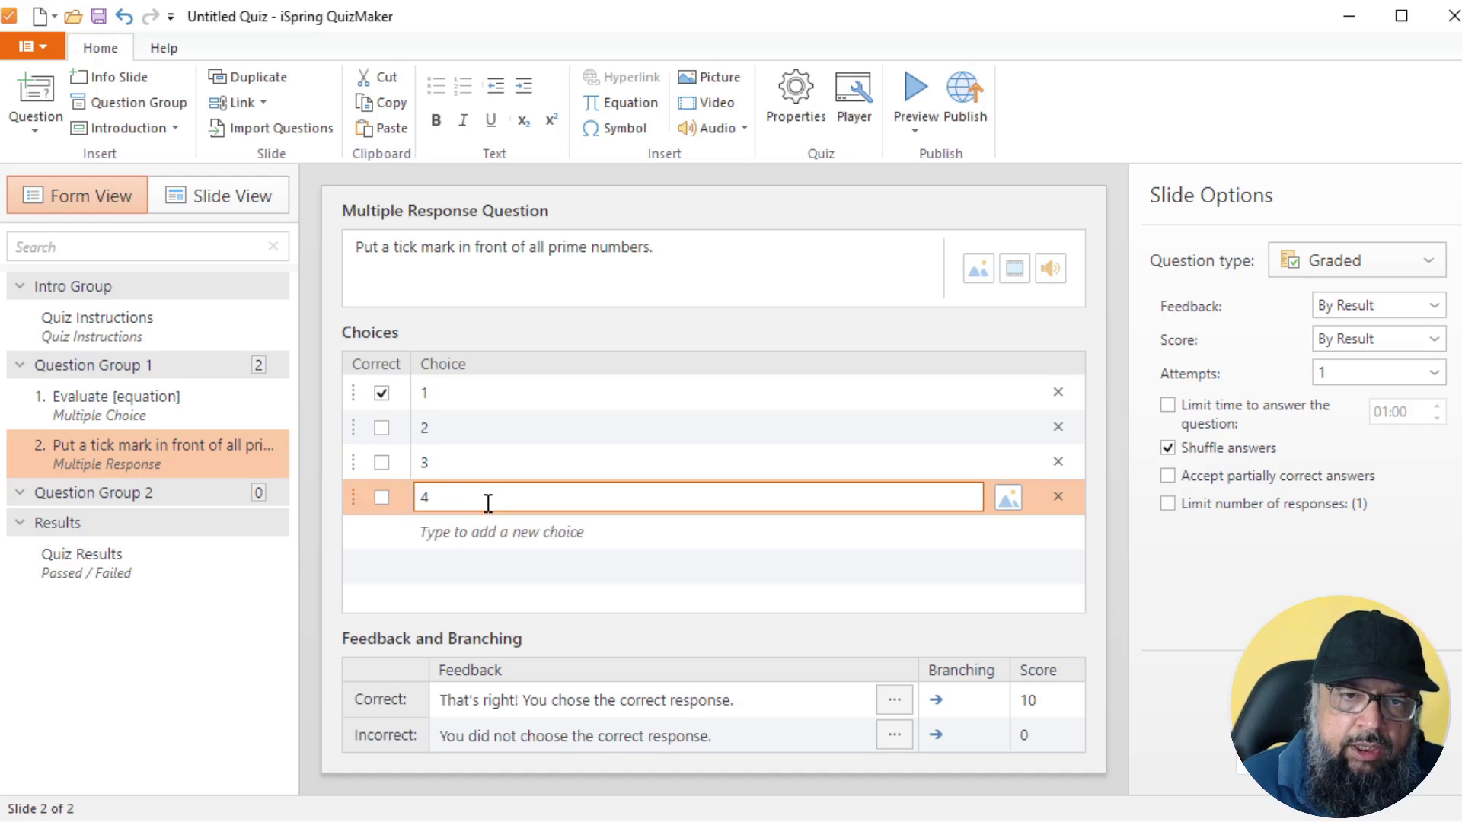
left_click(383, 429)
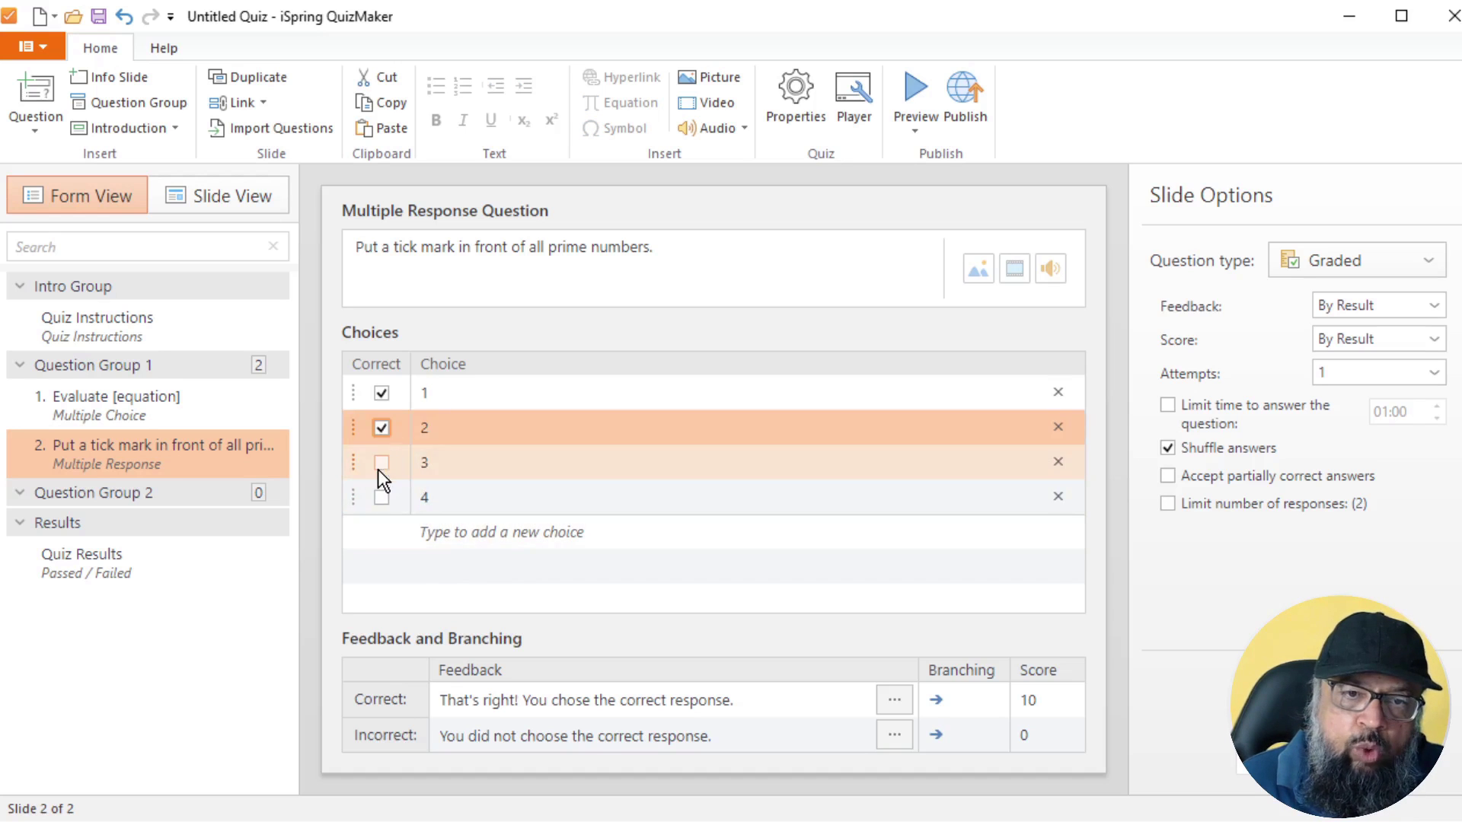
left_click(381, 464)
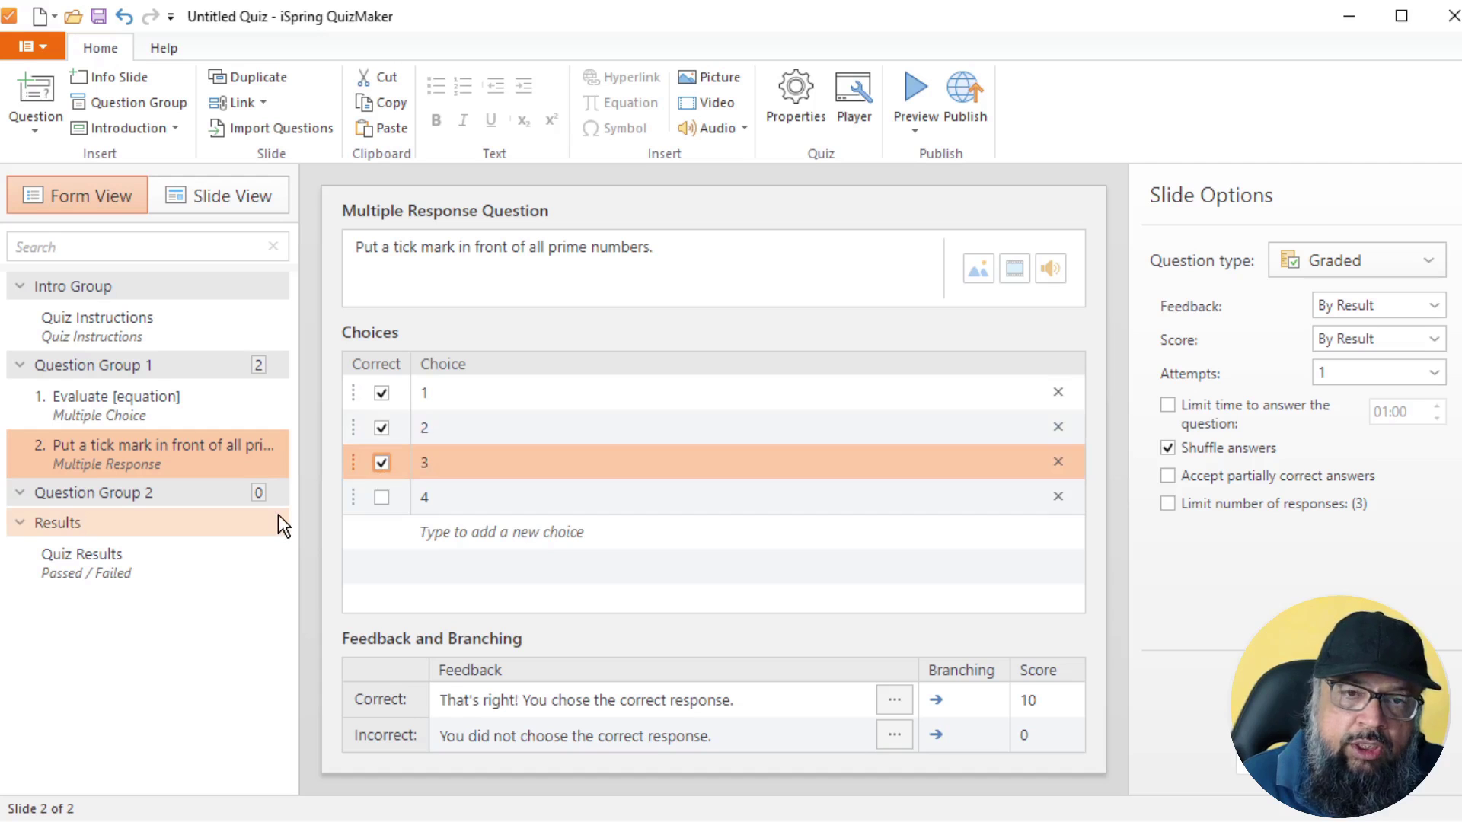
- Preview the quiz, tick 1, 2 and 3, submit for a passing 100% result, then close the preview
left_click(914, 94)
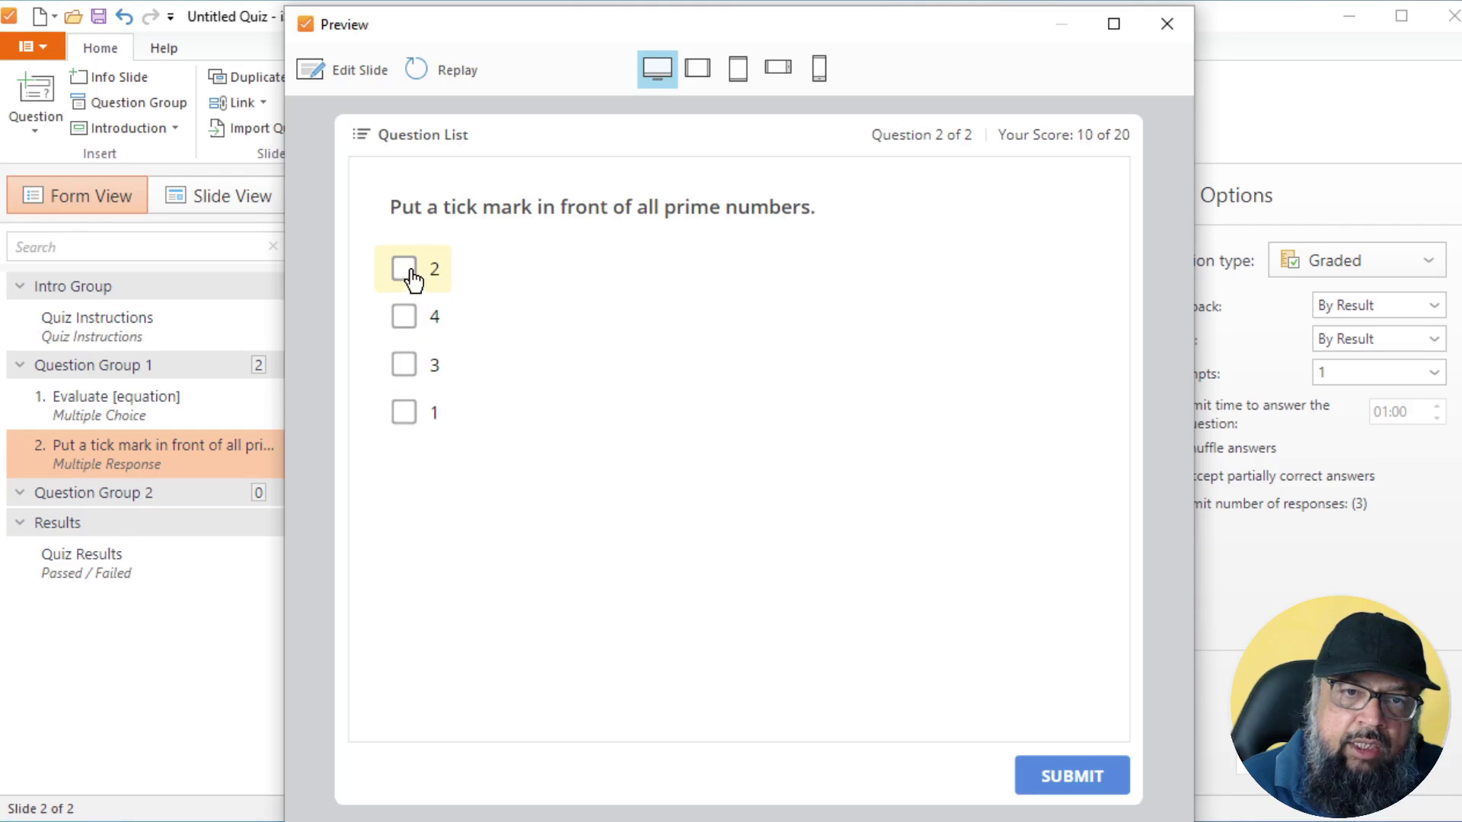
left_click(403, 269)
left_click(404, 364)
left_click(407, 415)
left_click(1089, 785)
left_click(1085, 789)
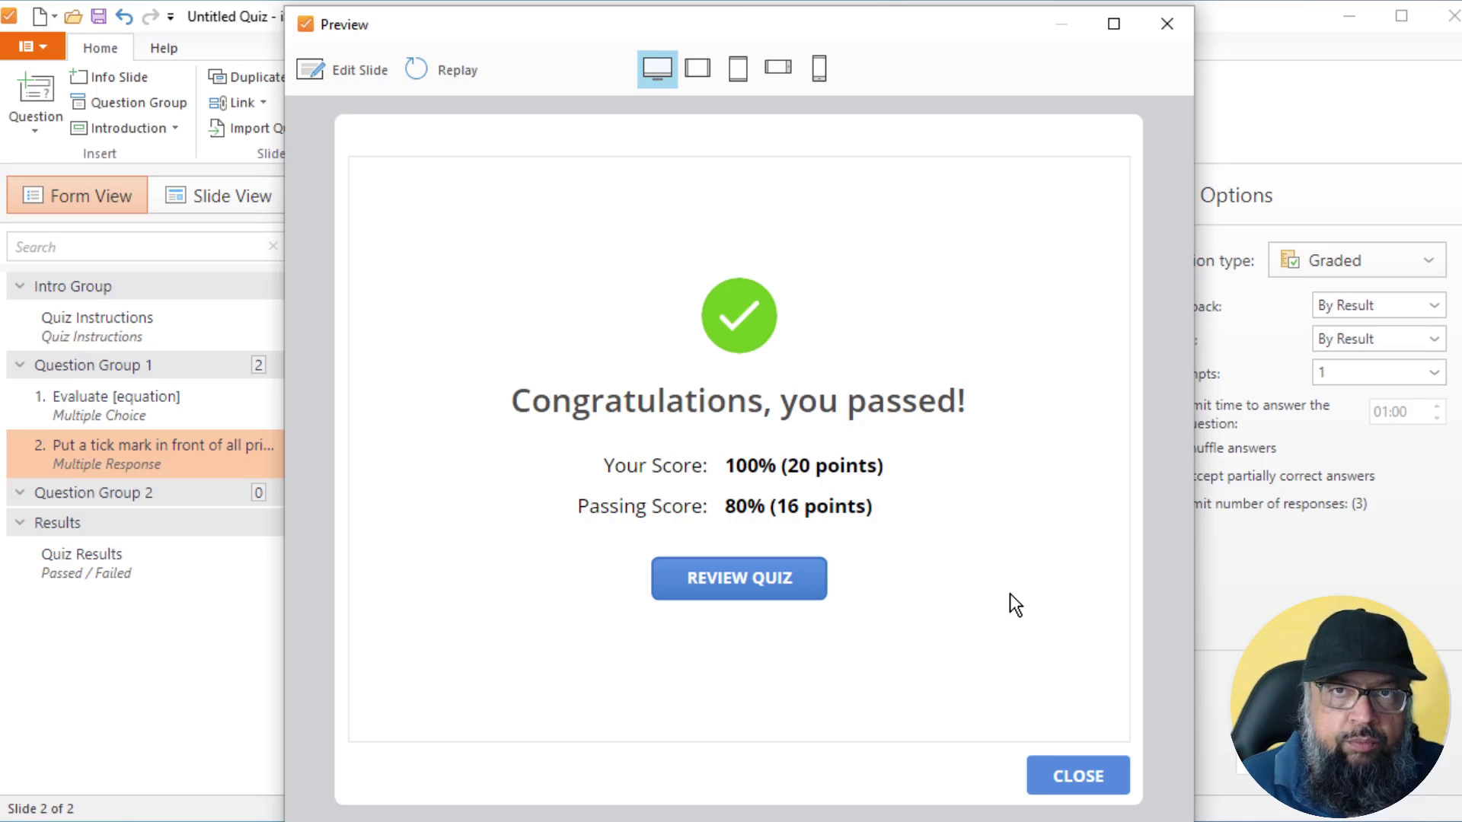
key("Escape")
left_click(42, 140)
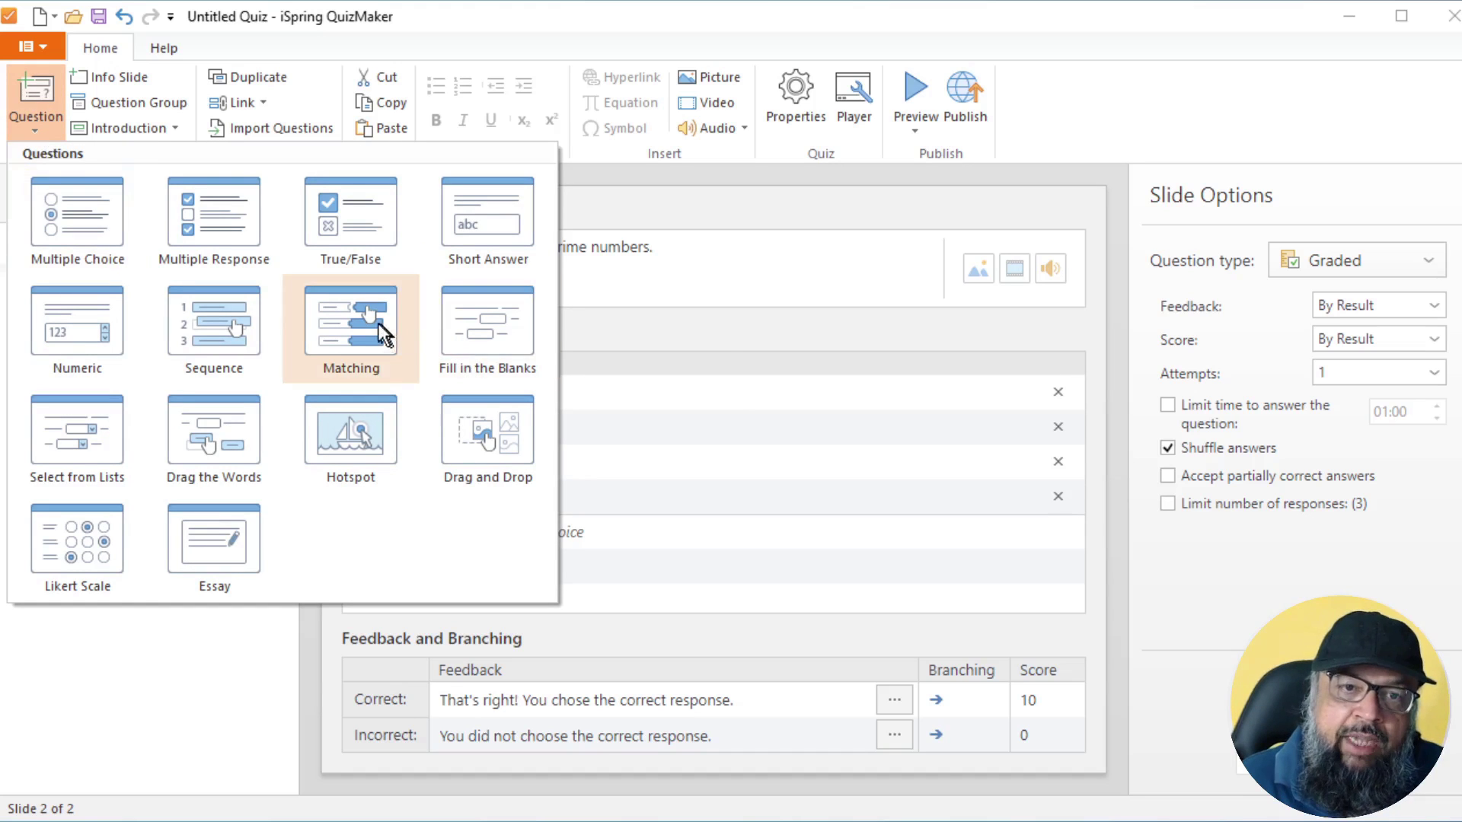
- Word the Matching question 'Match the equivalent term.'
key("Escape")
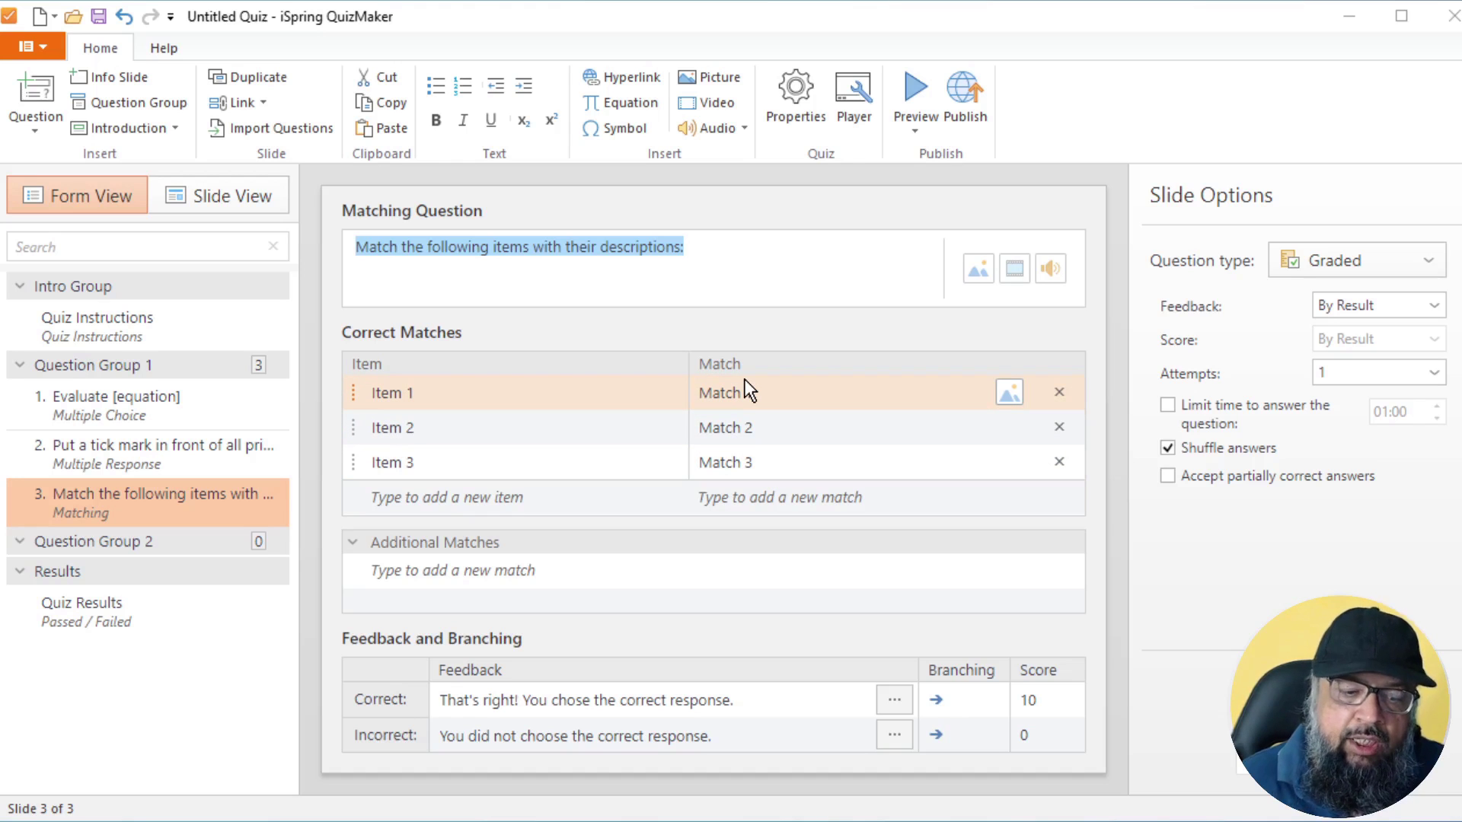
type("Match the eq")
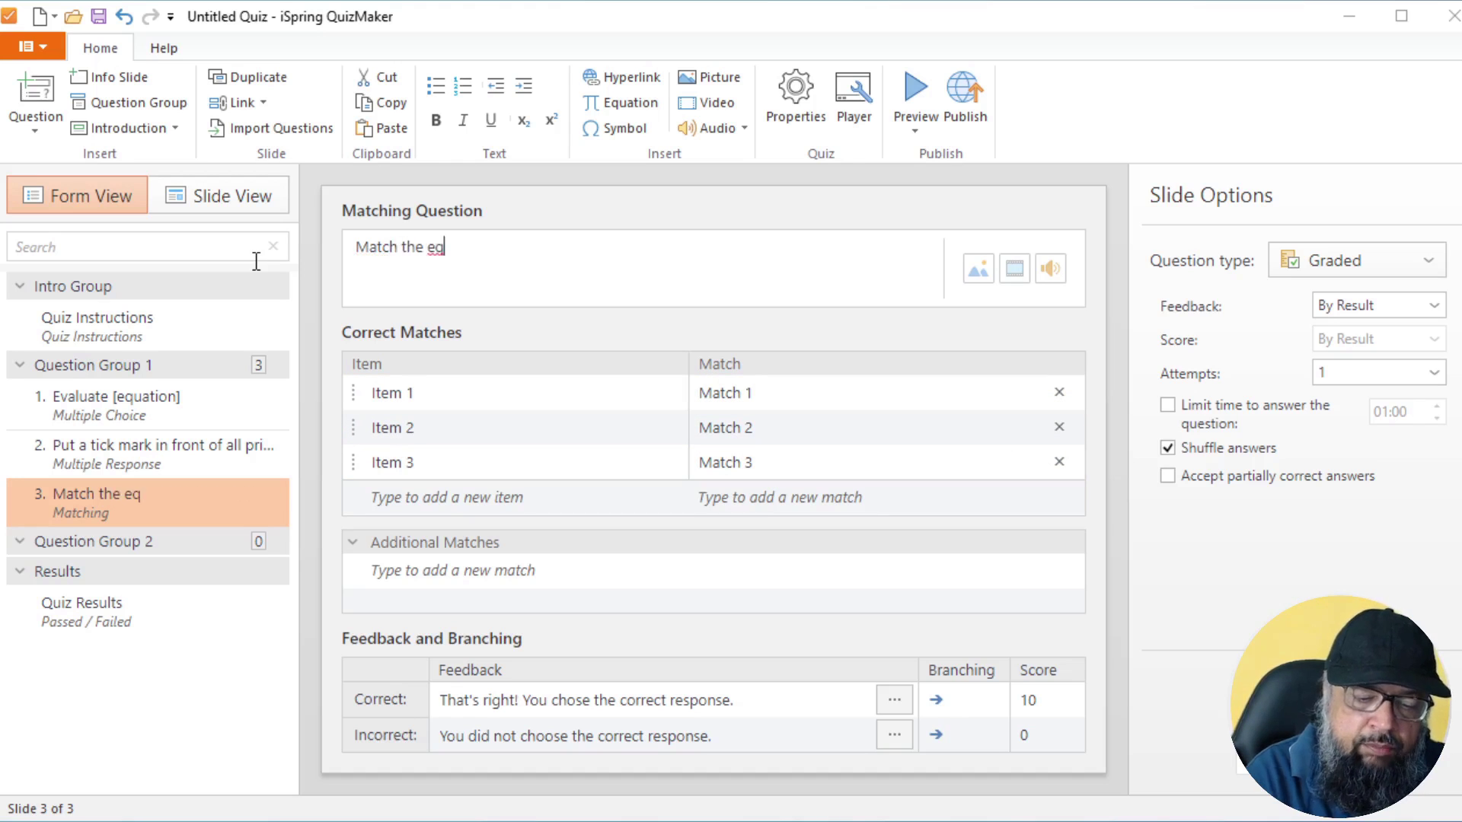
type("uivalent term.")
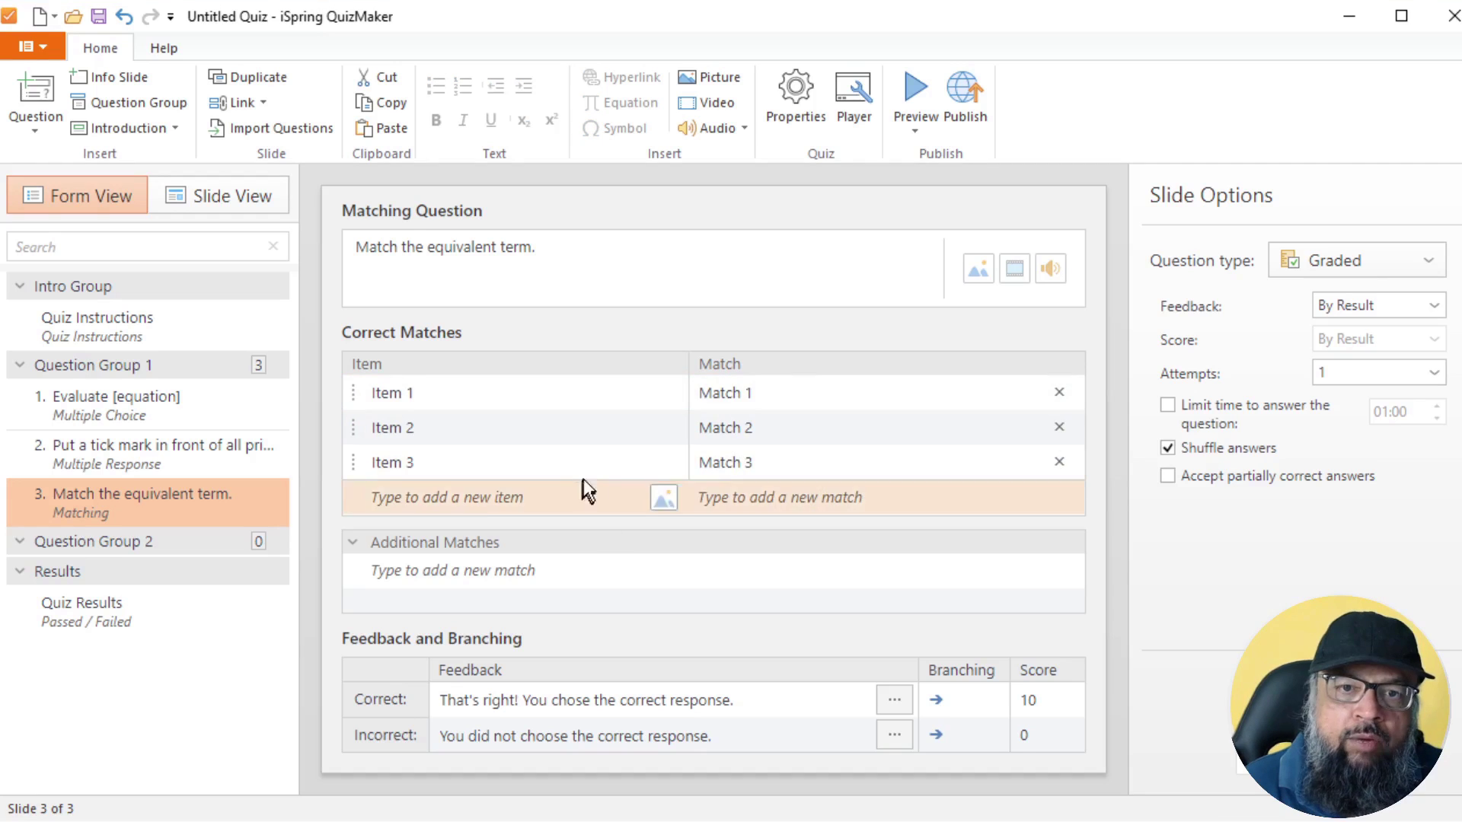
- Insert the 0.5 image for Item 1 and the half circle for Match 1
left_click(664, 392)
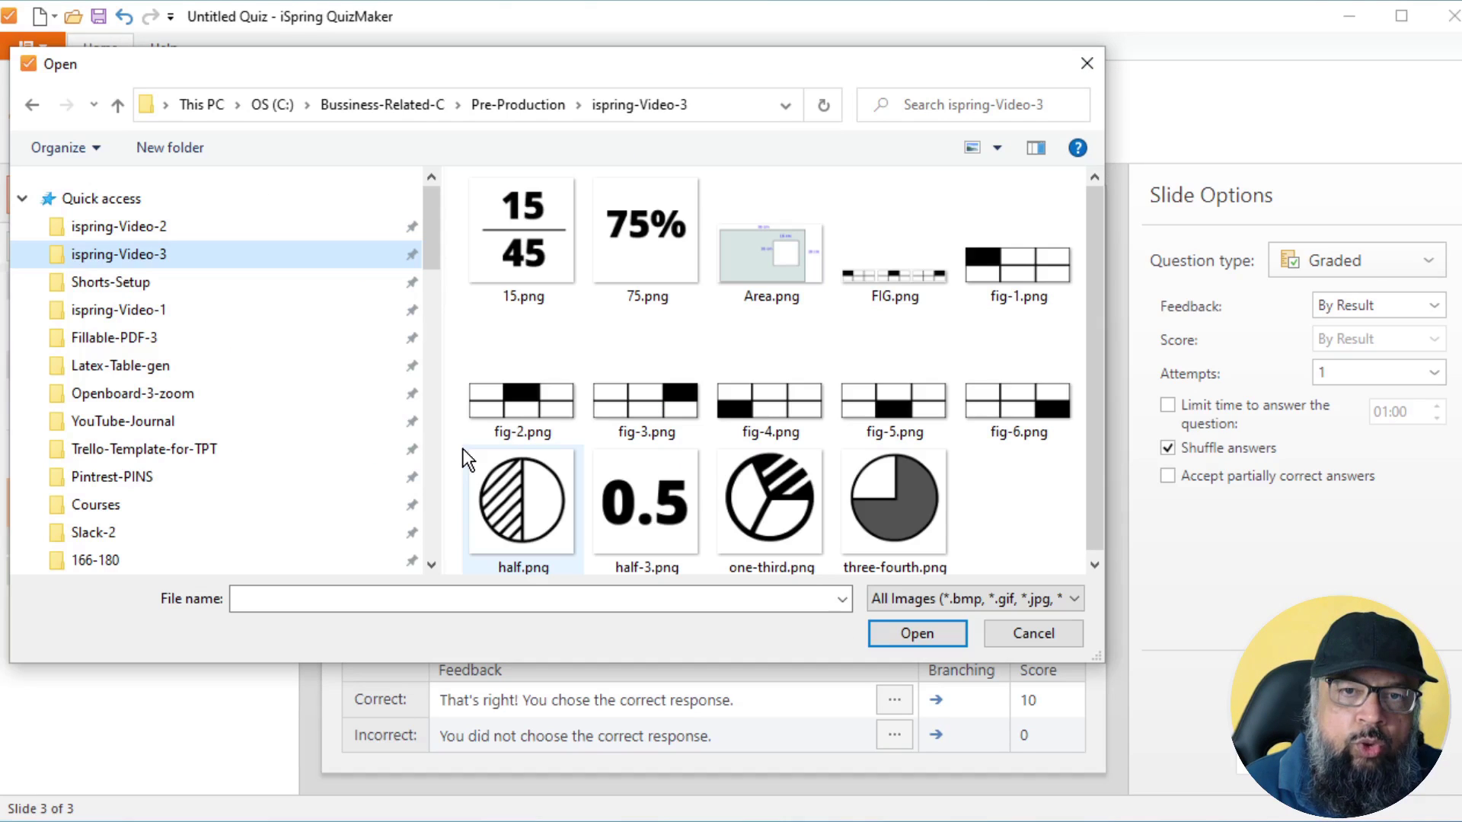
left_click(646, 514)
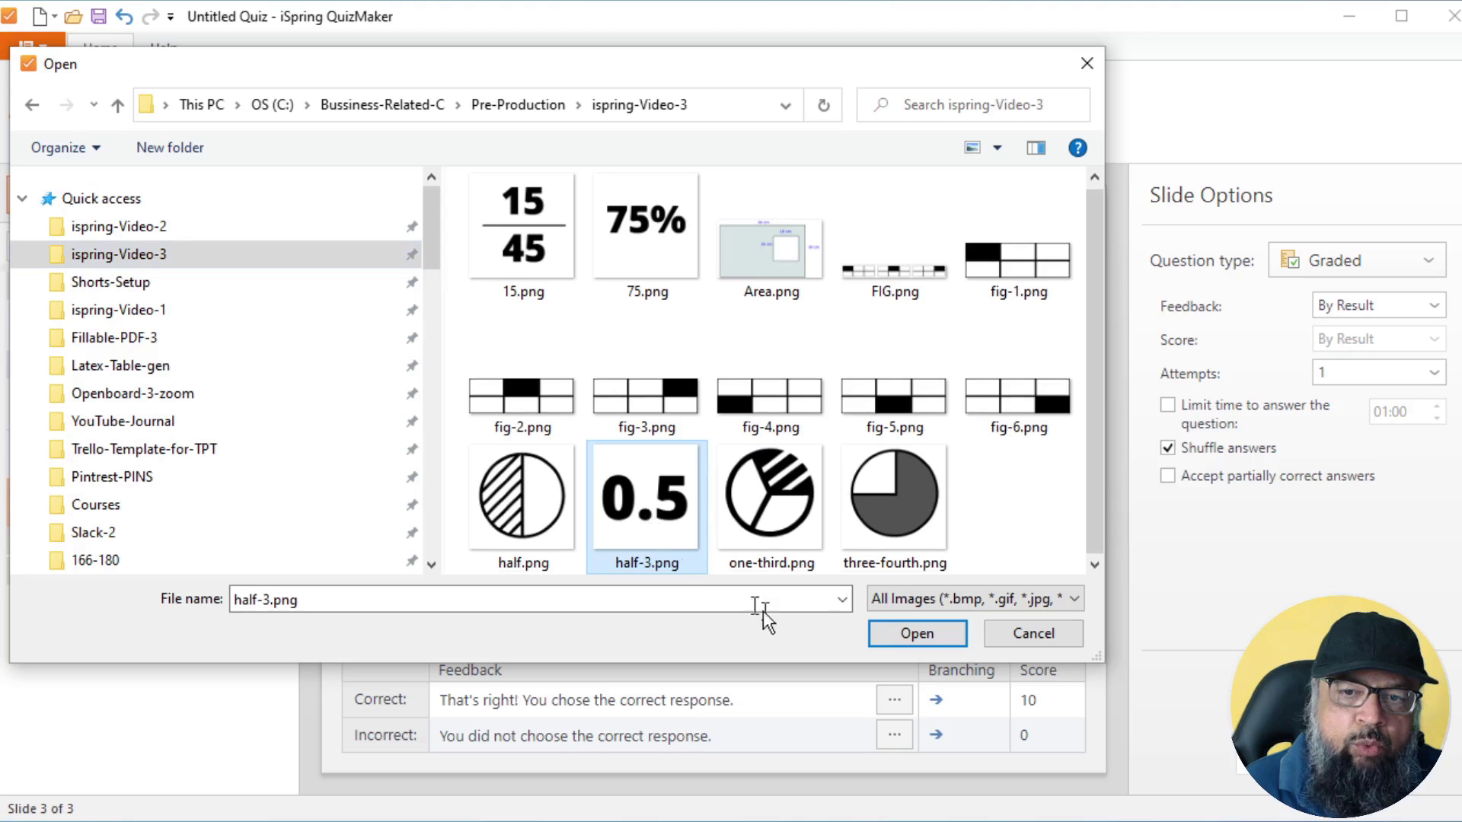
left_click(925, 633)
left_click(994, 406)
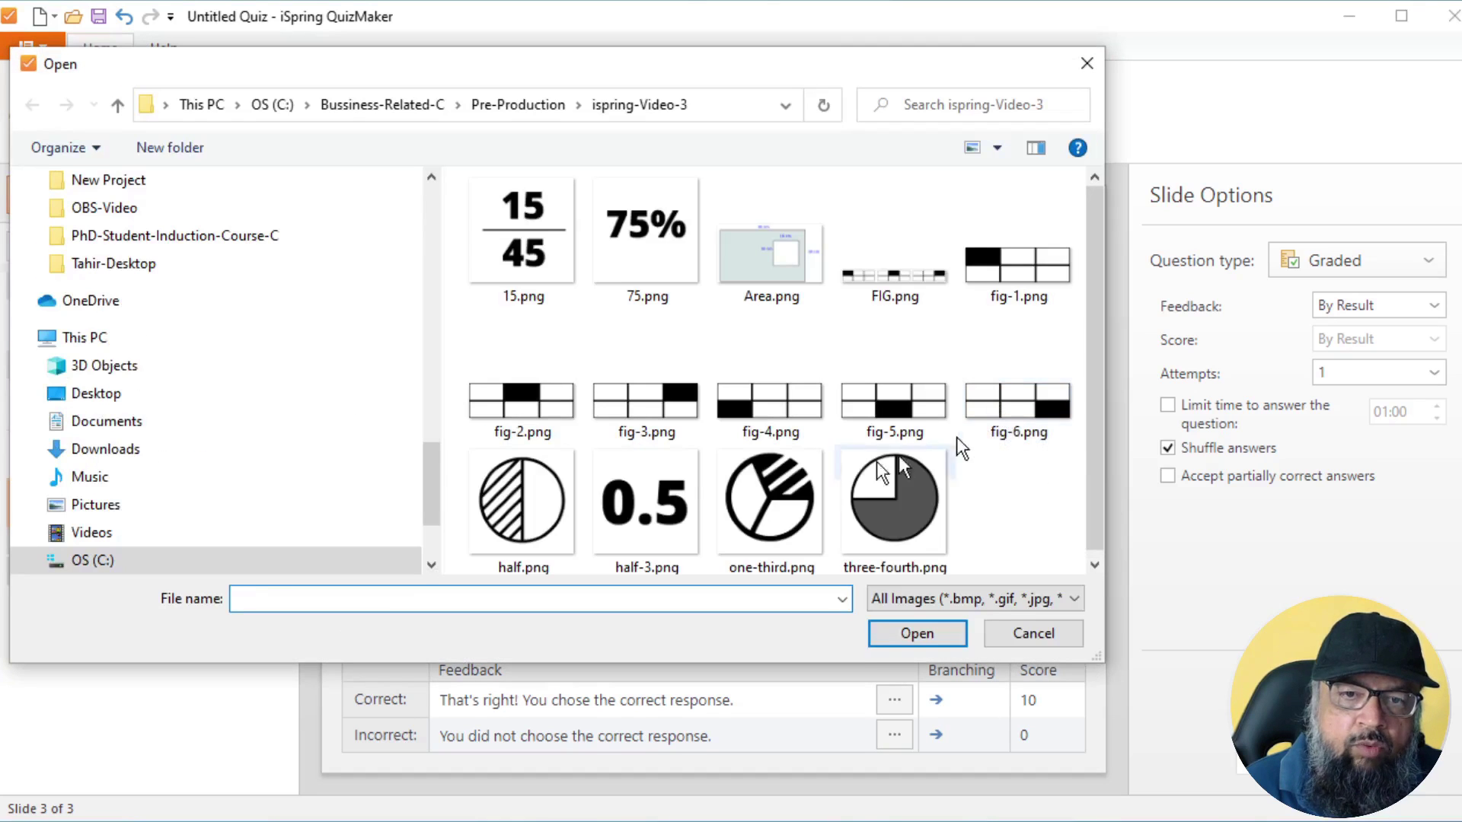
left_click(547, 495)
left_click(917, 633)
- Insert the 15/45 image for Item 2 and the one-third circle for Match 2
left_click(655, 446)
left_click(533, 221)
left_click(923, 637)
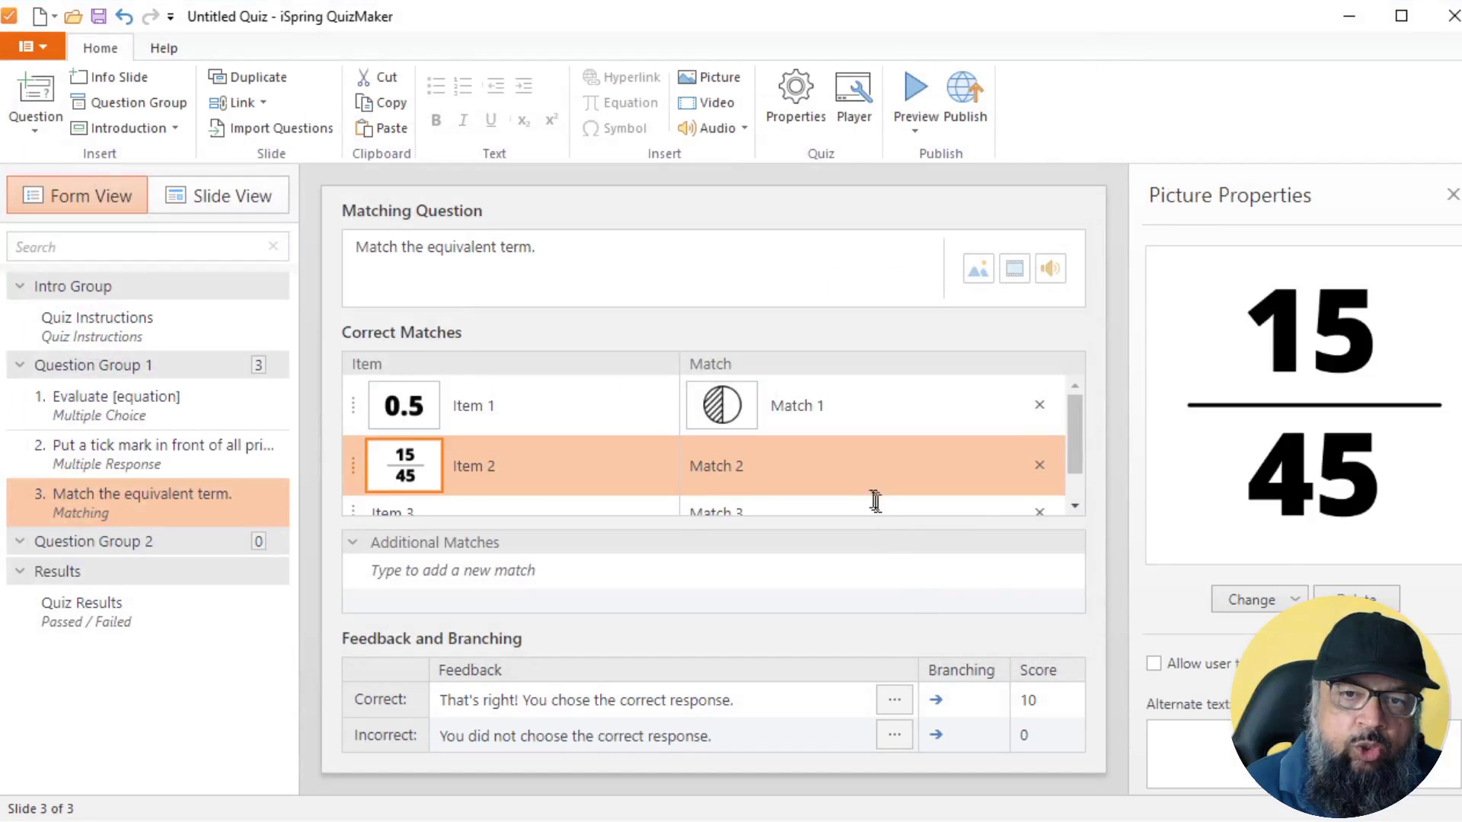
left_click(995, 472)
left_click(770, 495)
left_click(923, 636)
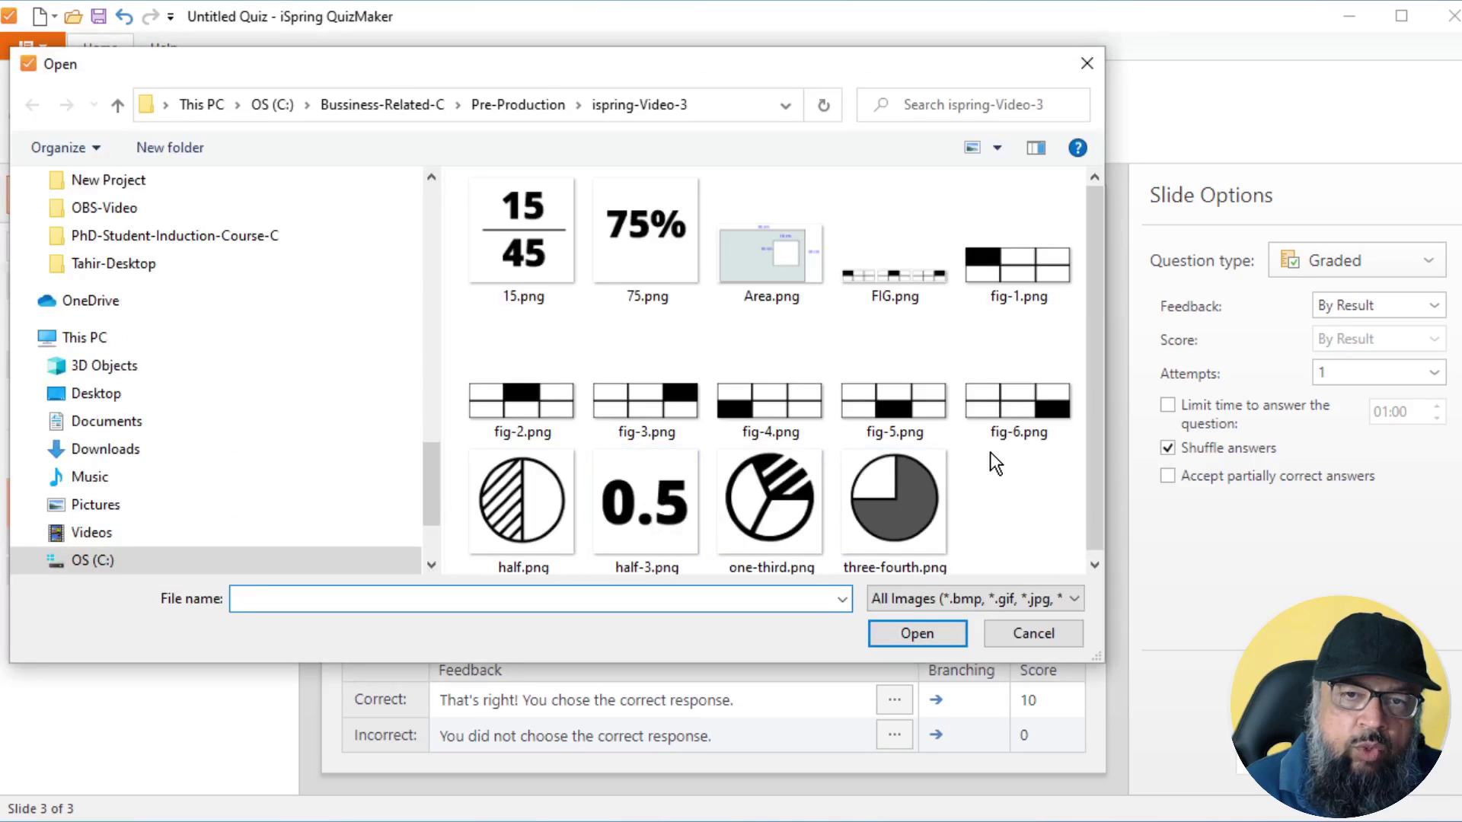
- Insert the 75% image for Item 3 and the three-quarter circle for Match 3, then view the slide
left_click(609, 475)
left_click(914, 628)
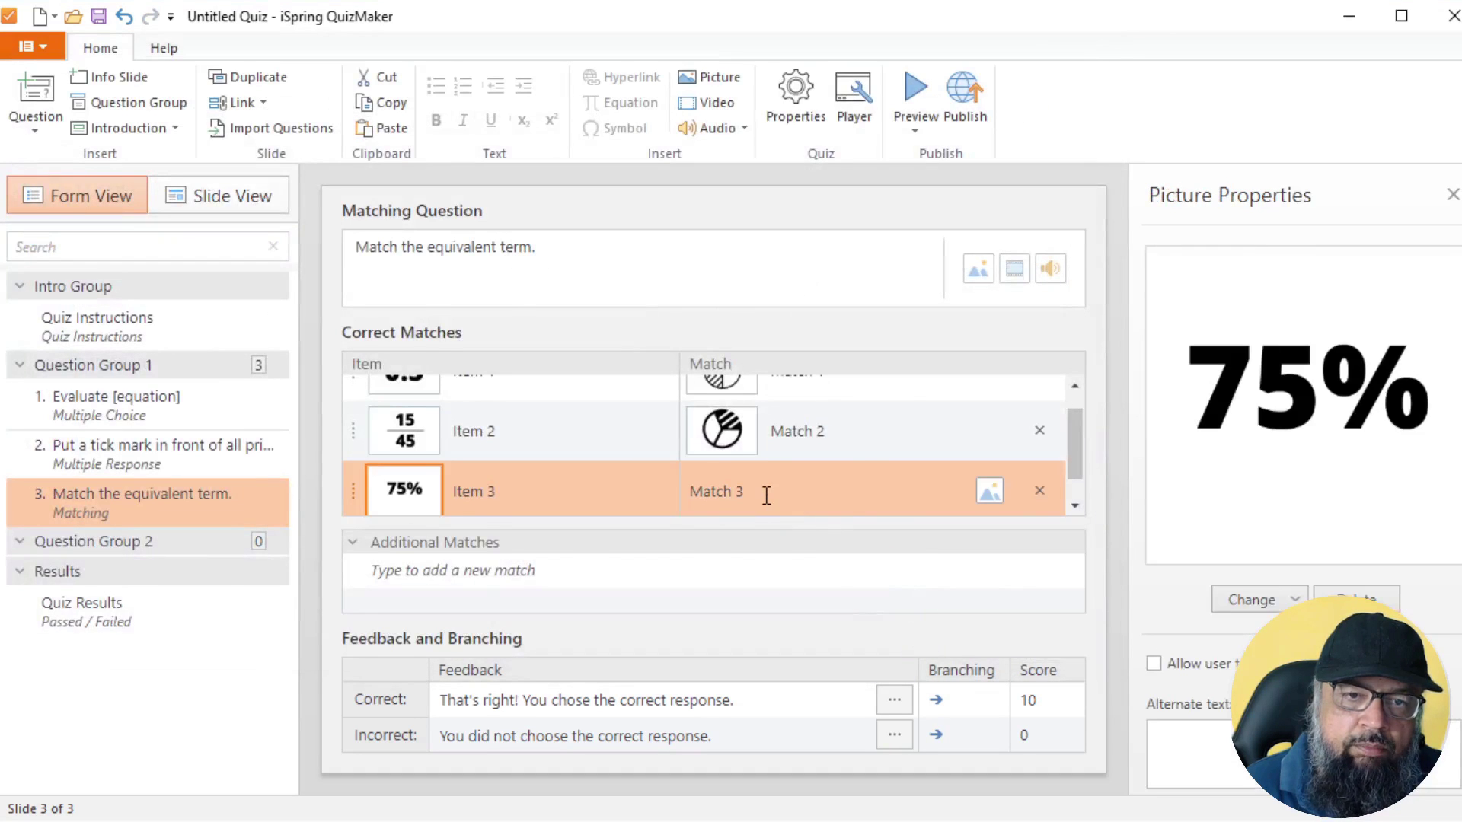
left_click(990, 491)
left_click(895, 503)
left_click(917, 634)
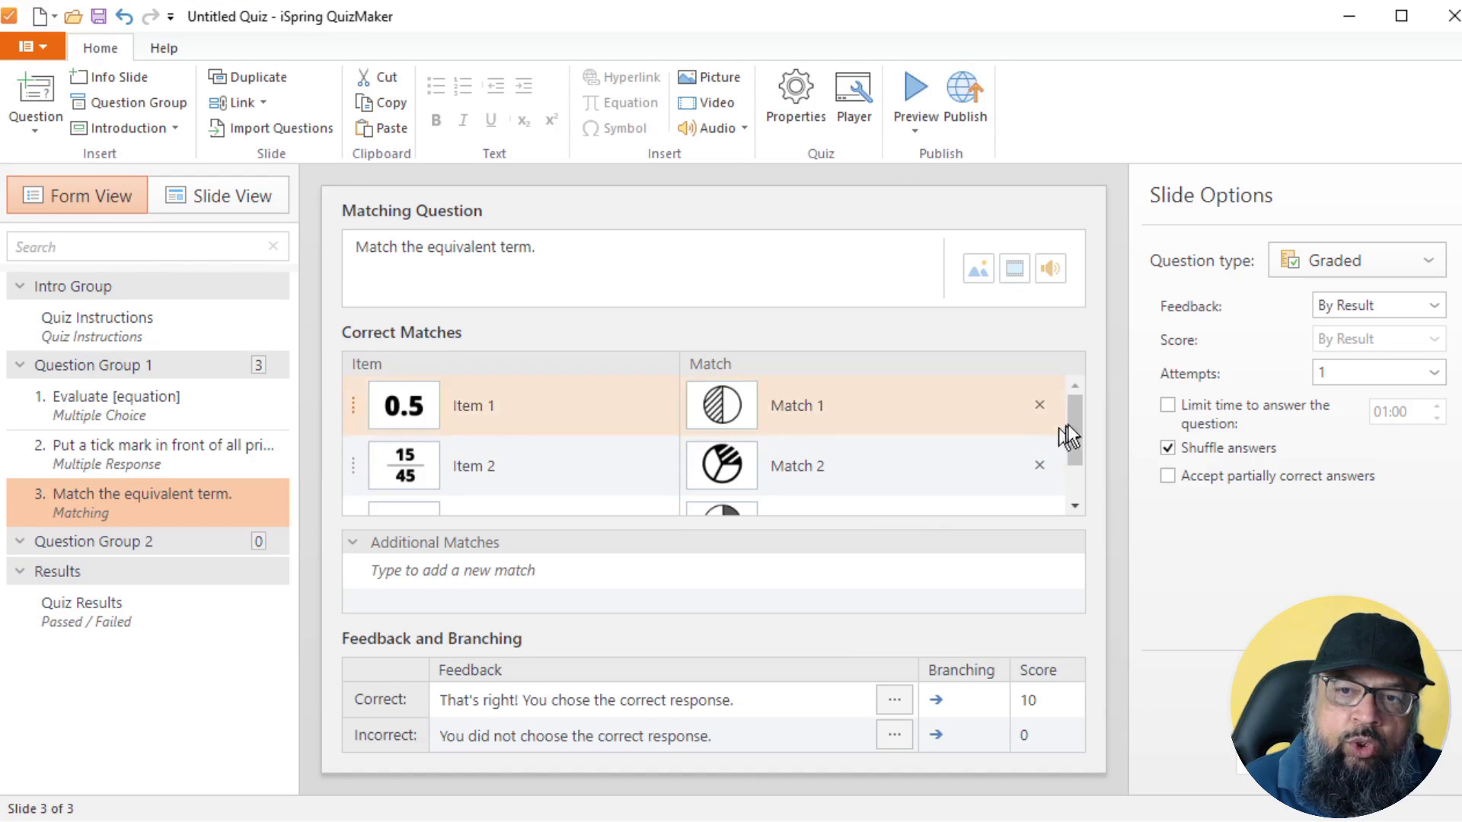
mouse_move(1076, 416)
left_mouse_down()
mouse_move(1074, 455)
mouse_move(1073, 416)
left_mouse_up()
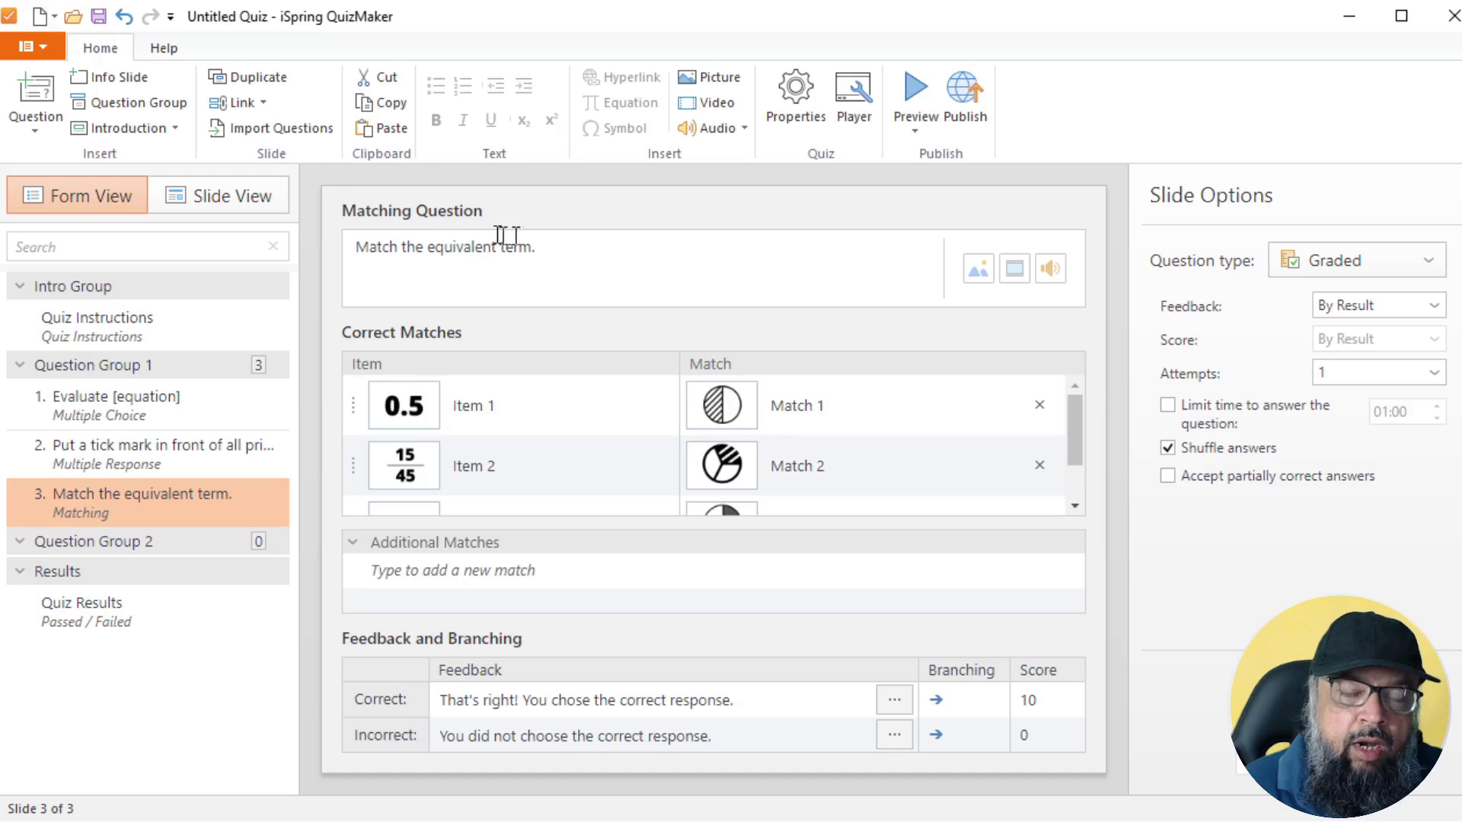
left_click(242, 201)
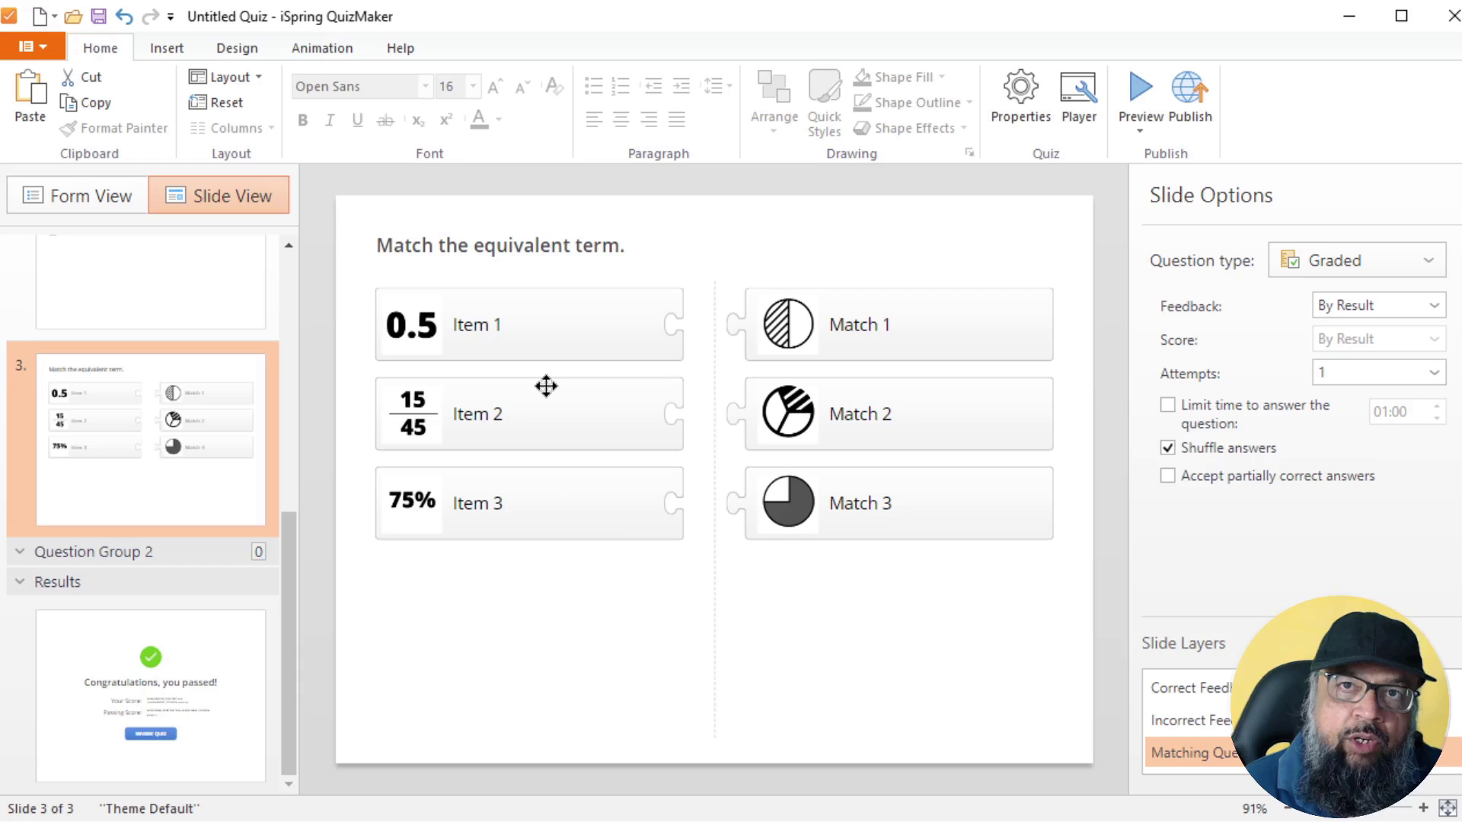
left_click(118, 202)
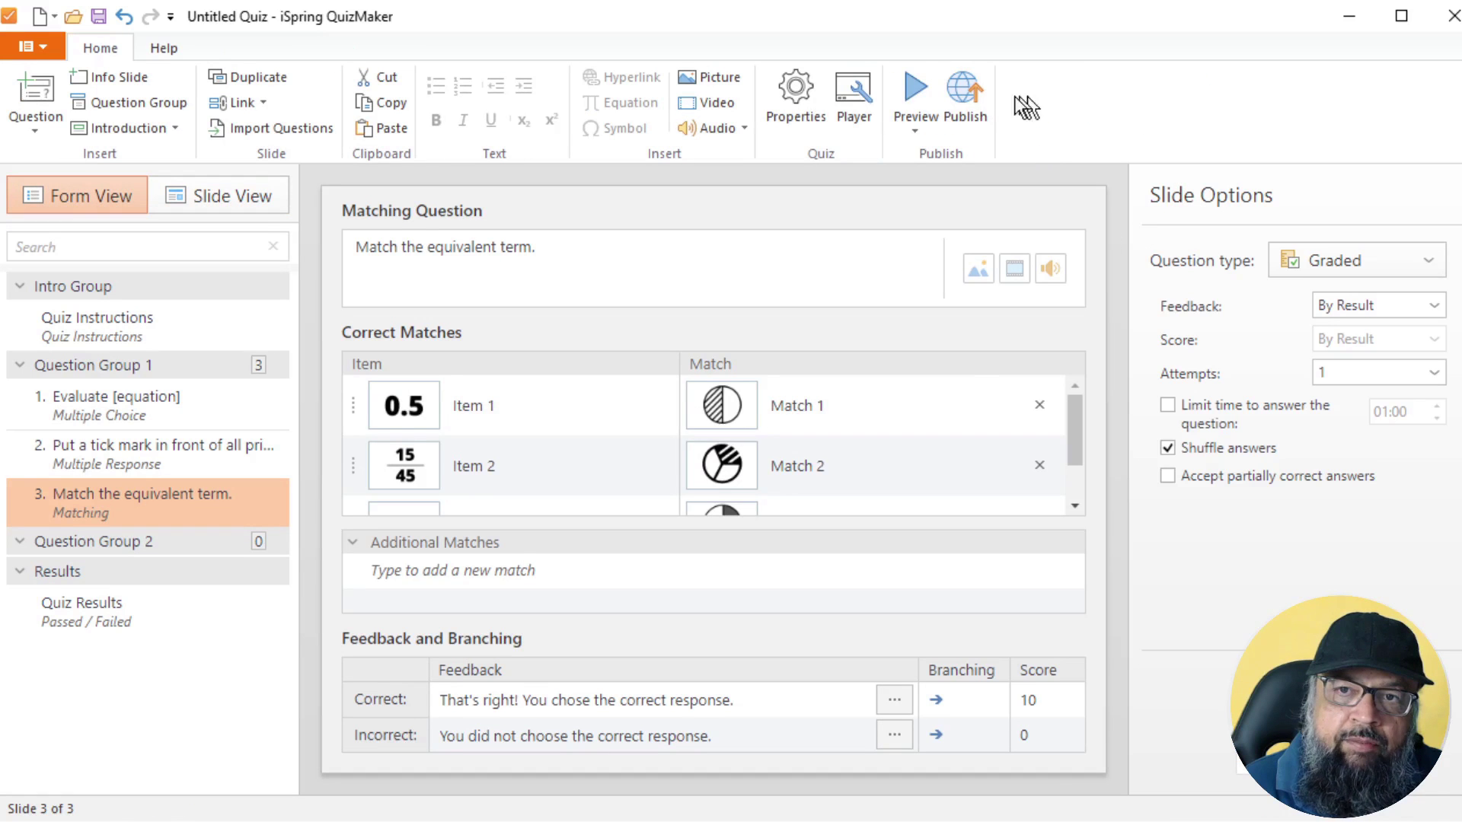
left_click(923, 88)
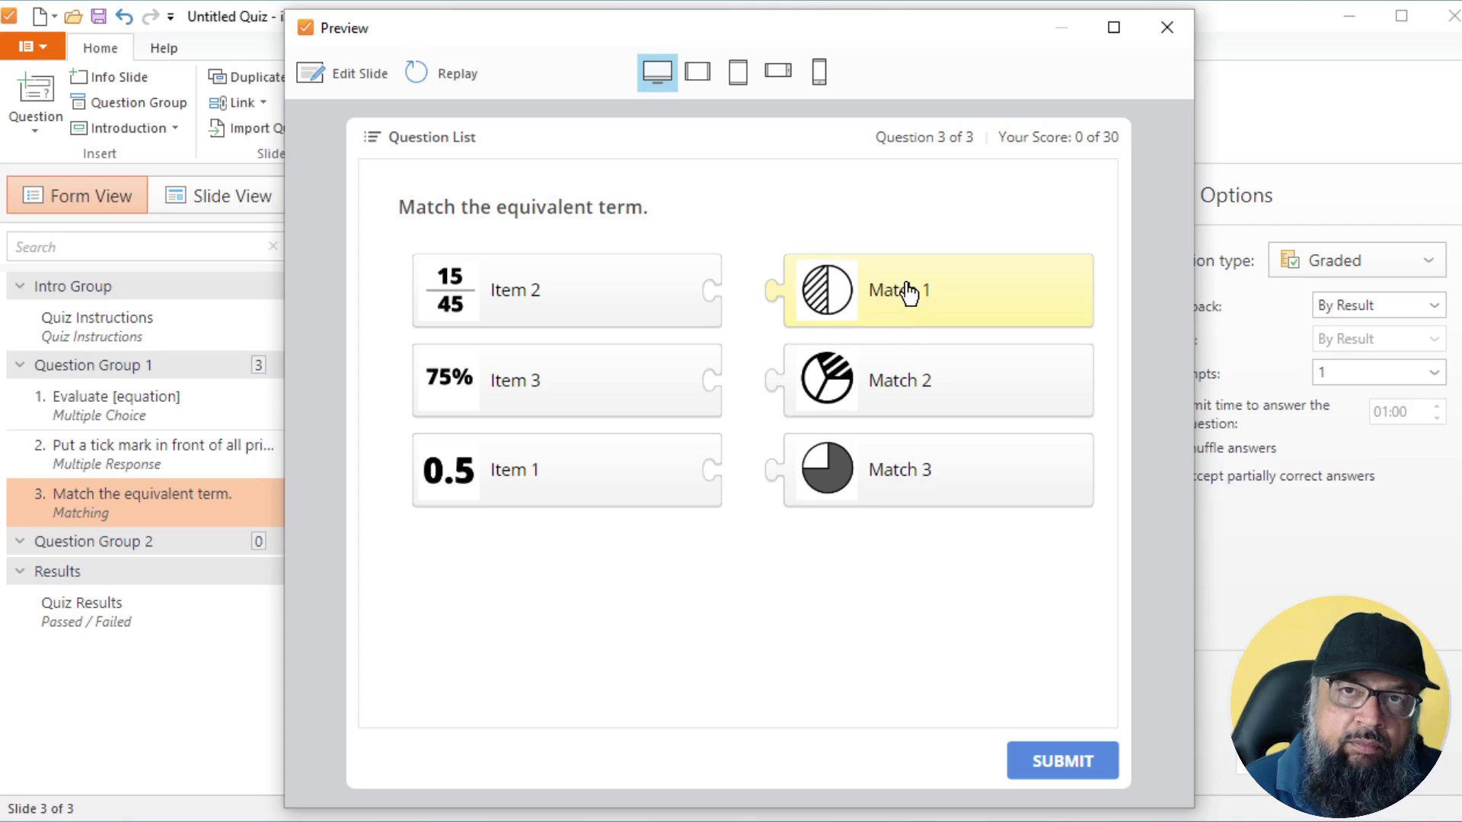
left_click_drag(909, 292, 852, 480)
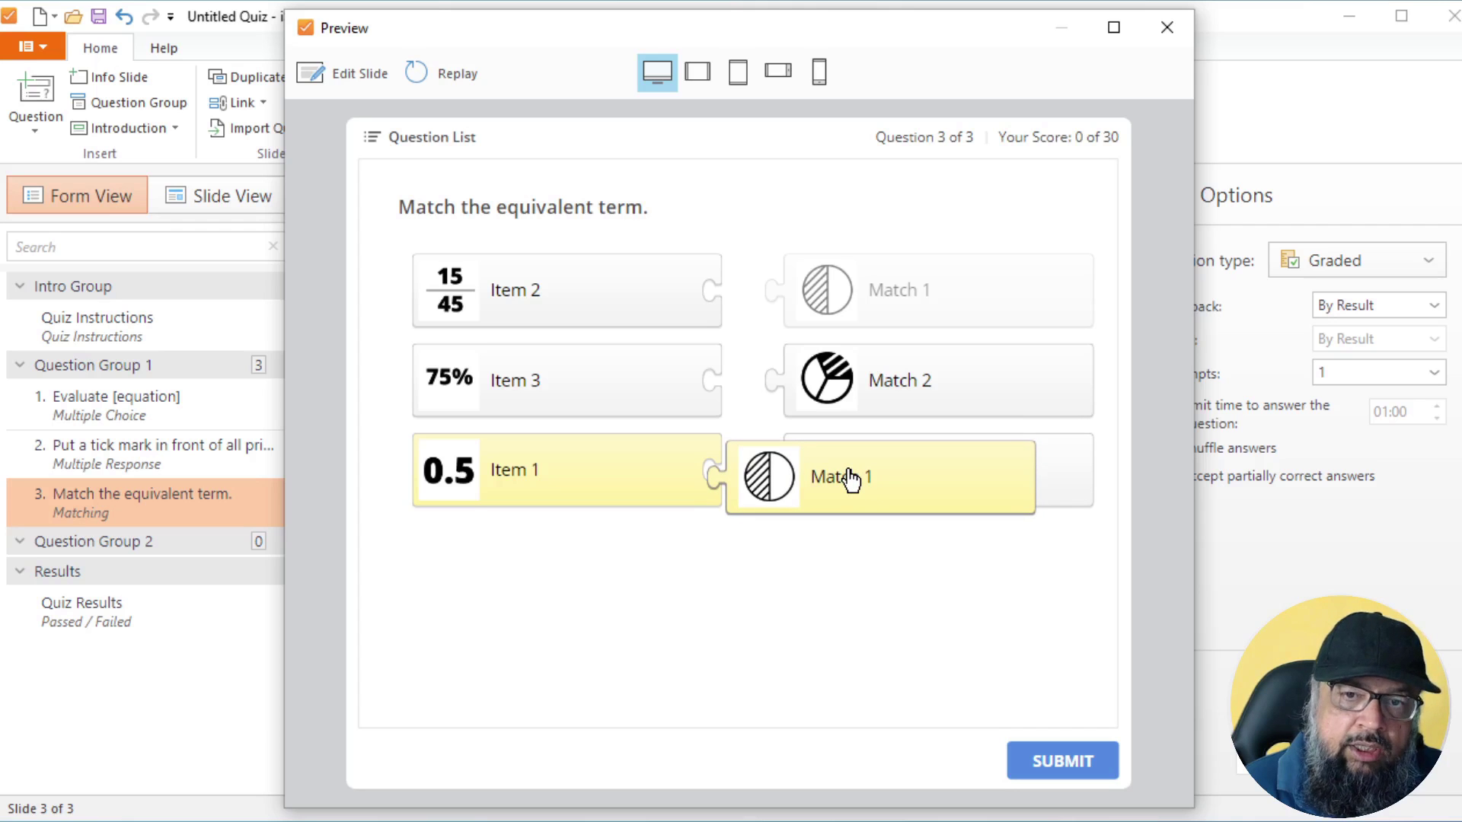
left_click_drag(851, 480, 853, 477)
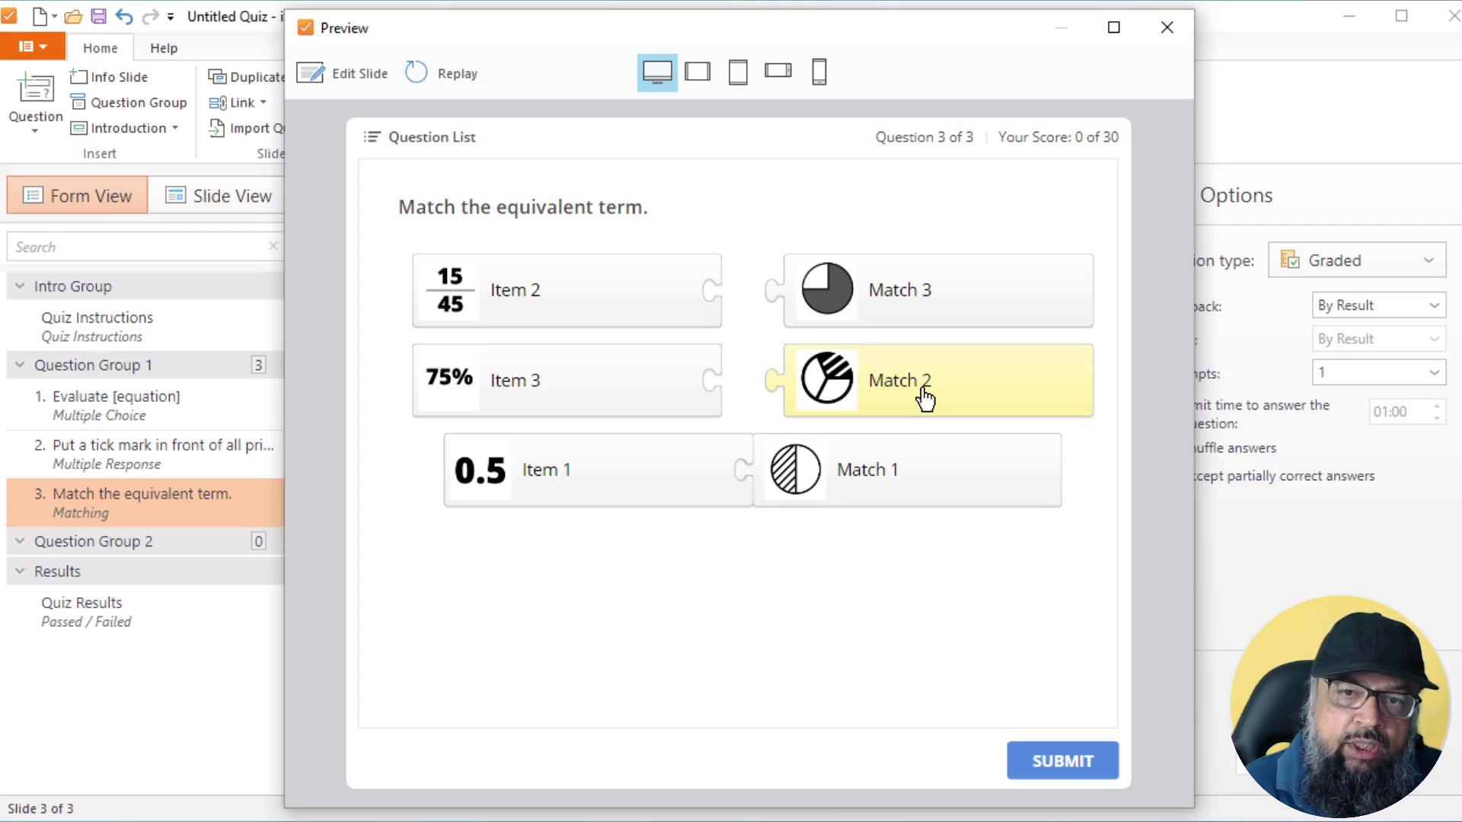
left_click_drag(926, 398, 867, 400)
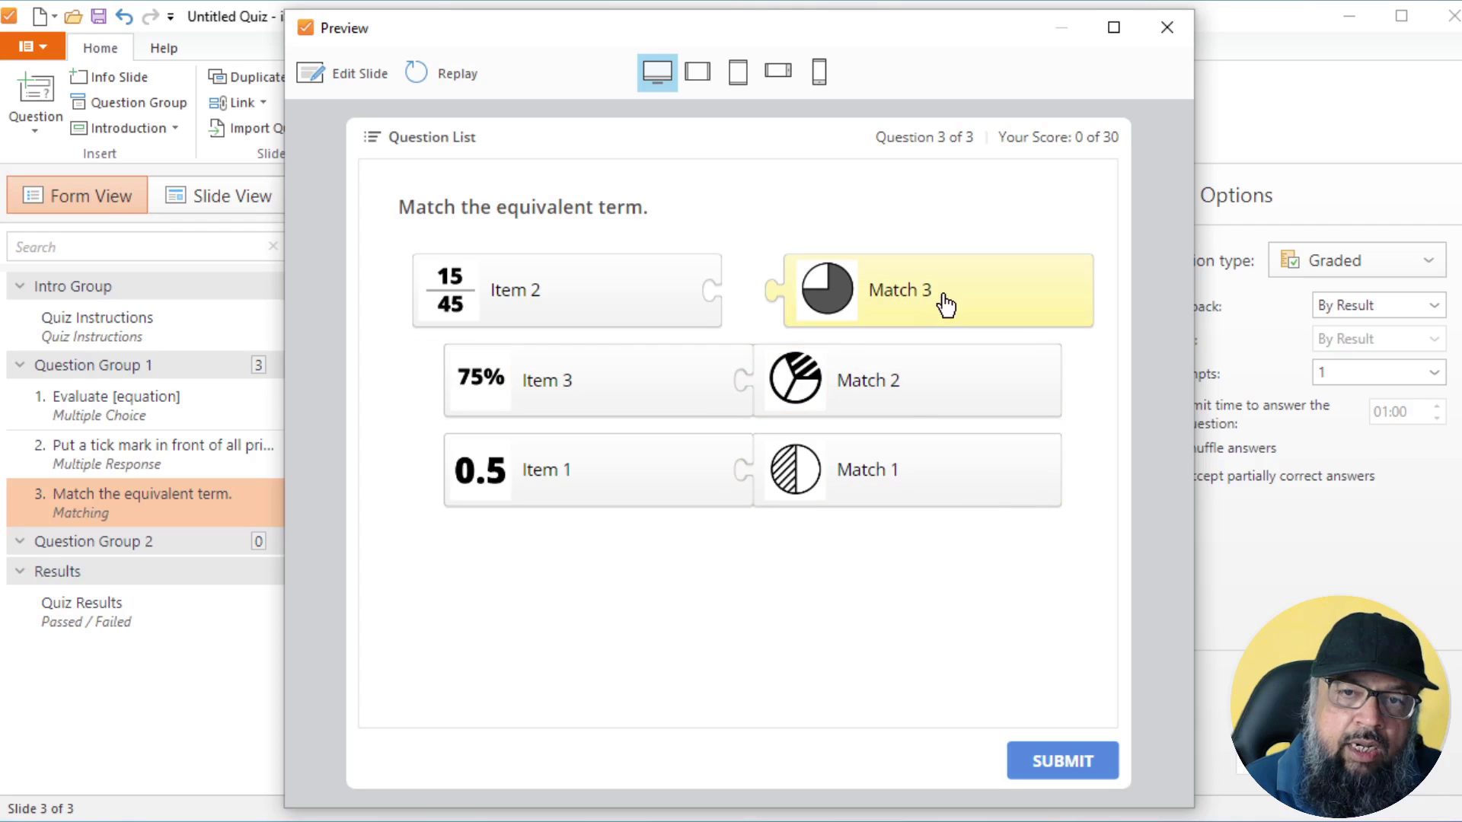
left_click_drag(943, 304, 876, 304)
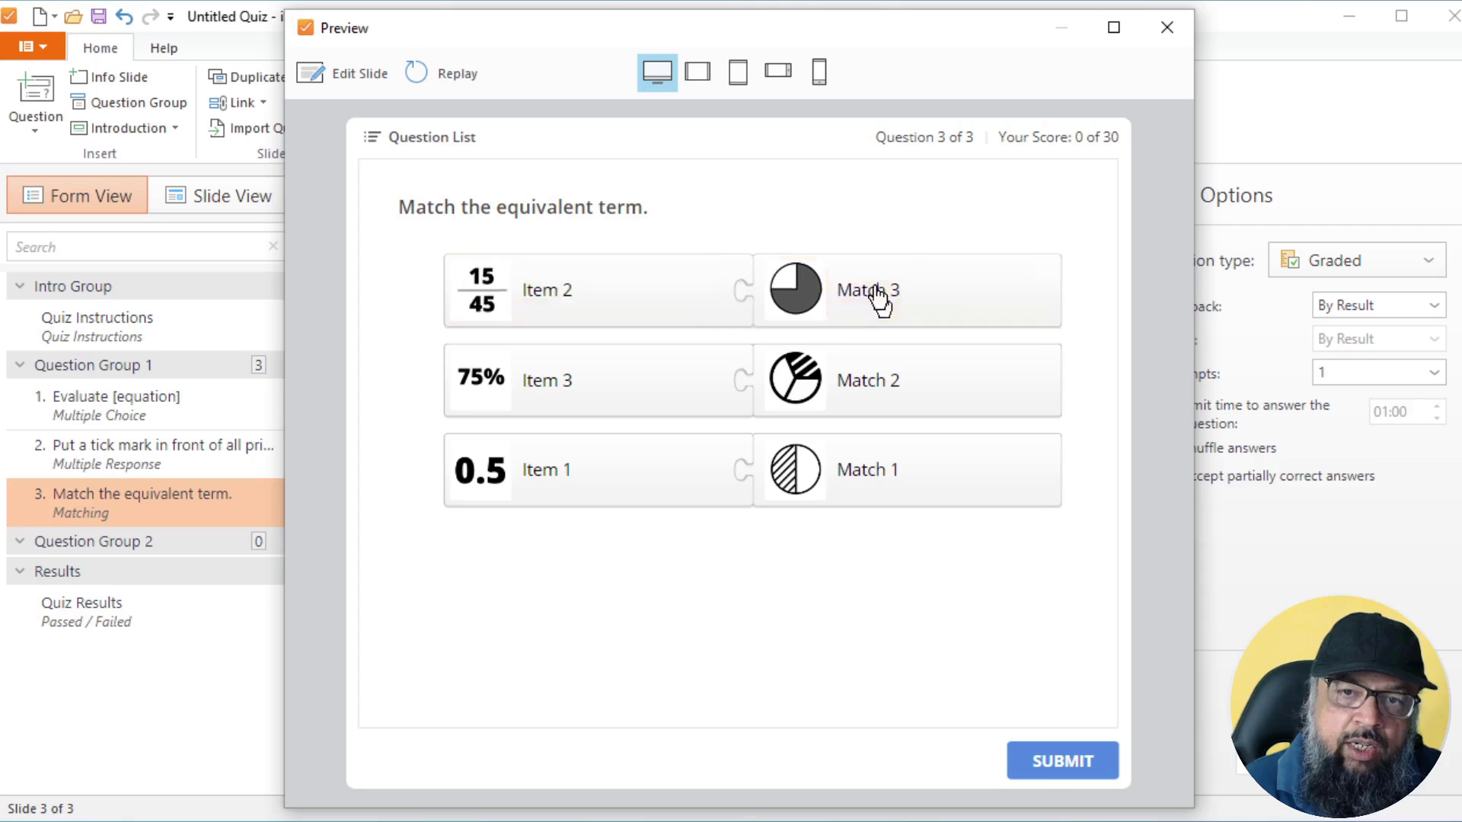
left_click(1052, 763)
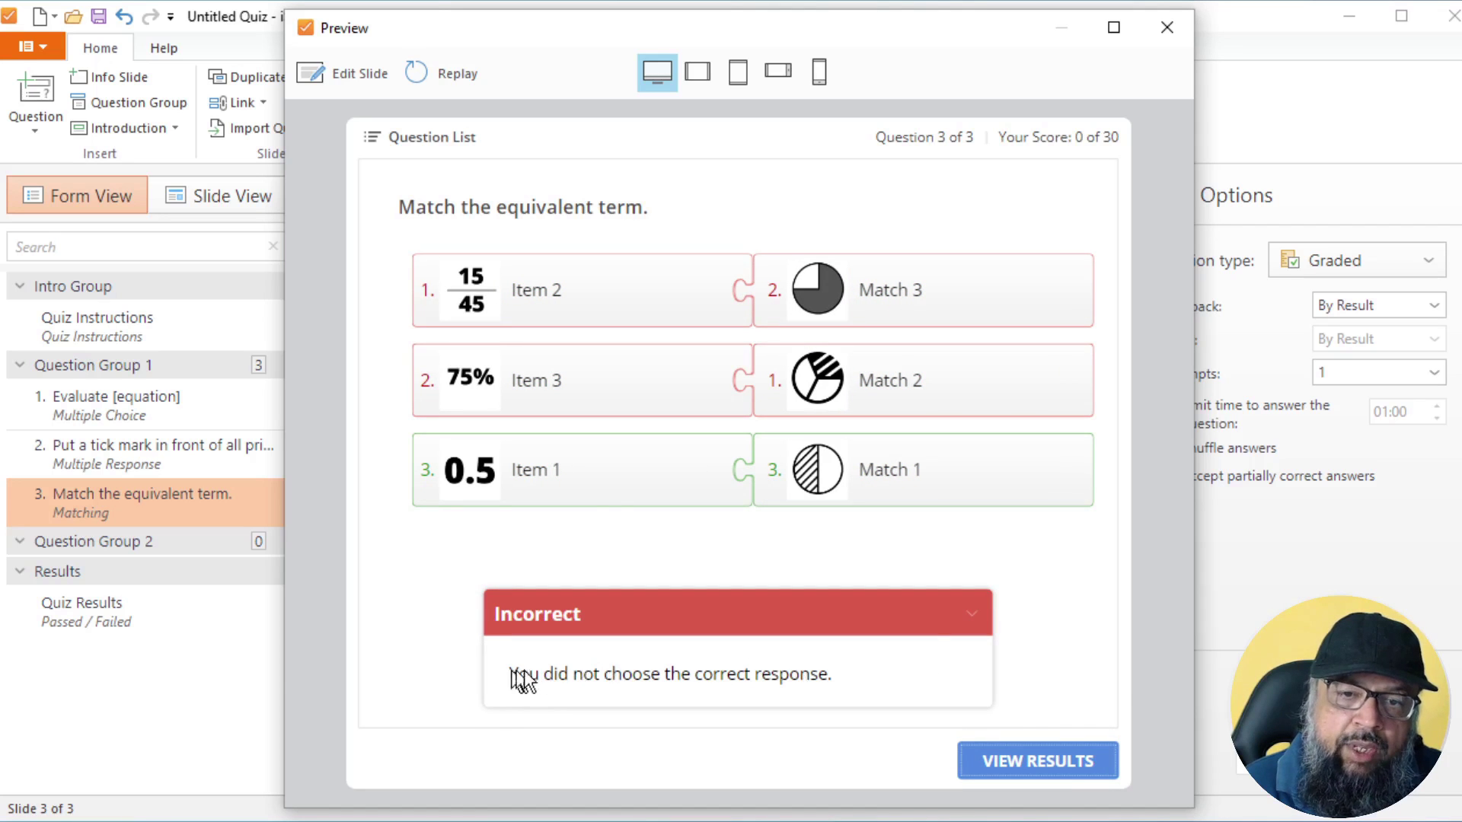
left_click(1025, 767)
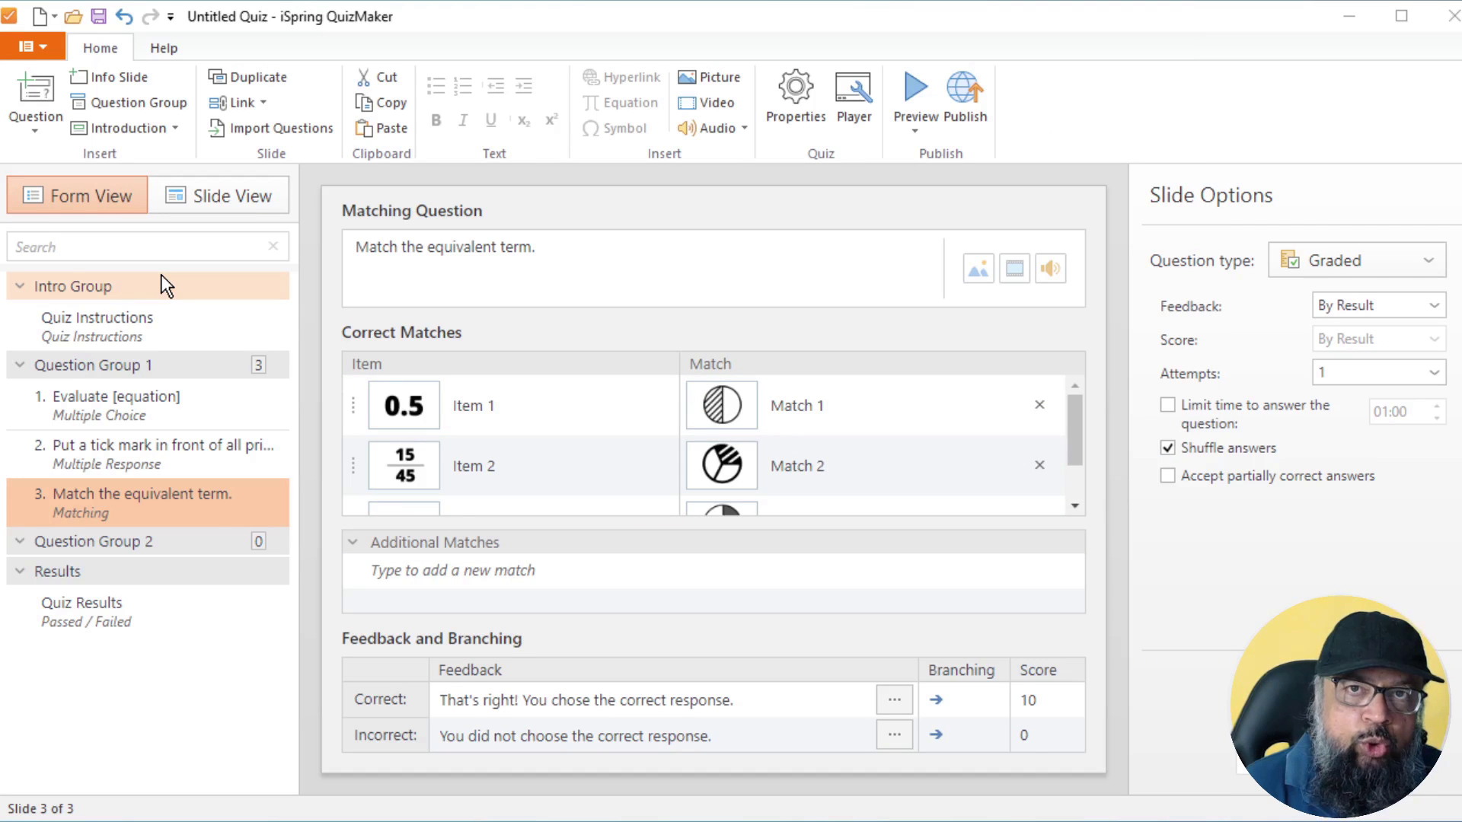
- Add a Likert Scale question from the Question gallery
left_click(35, 128)
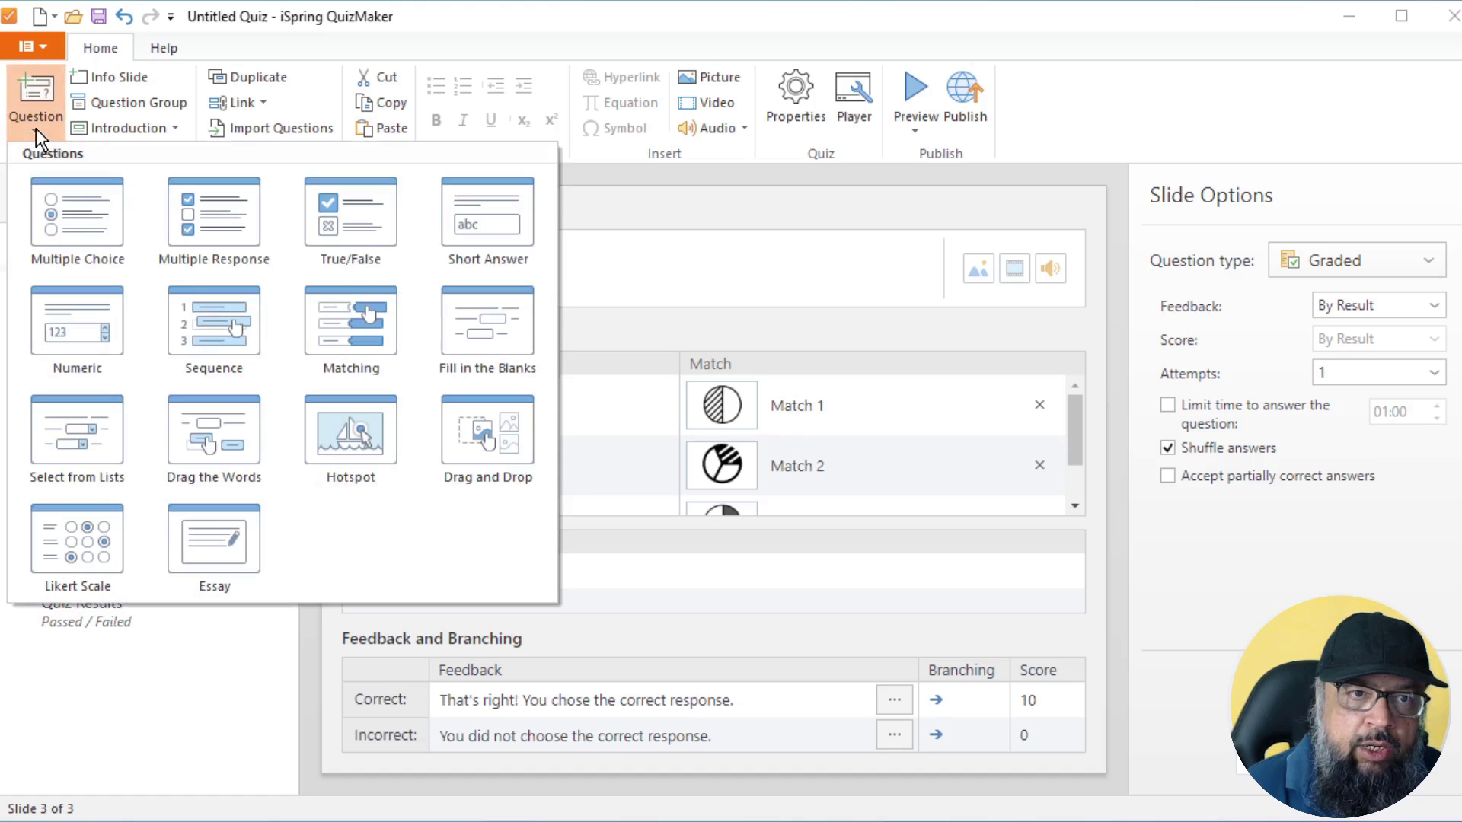
left_click(105, 538)
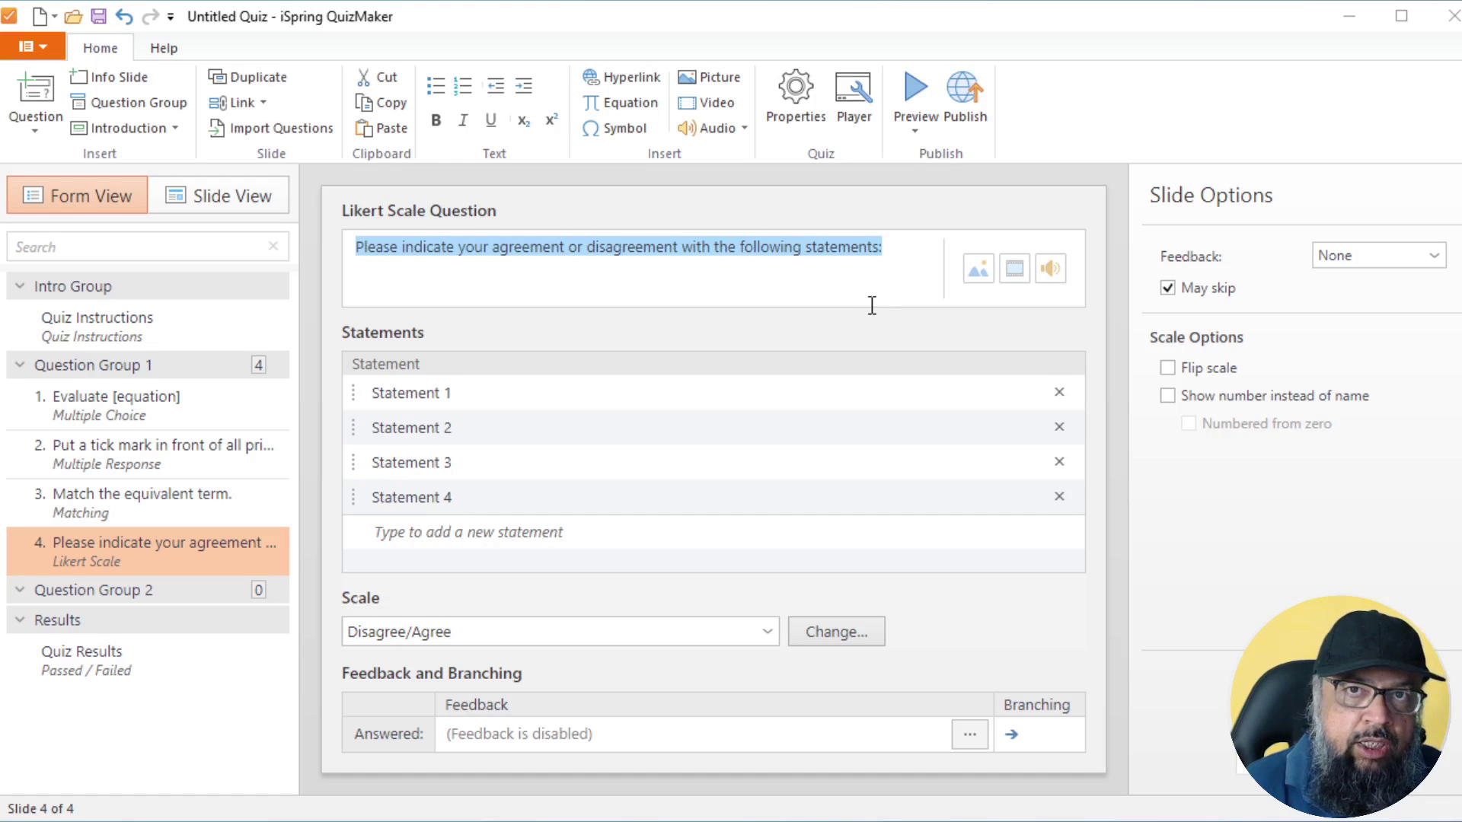
- Set statements to 'The course was well organized.', 'The course followed the syllabus.', assessment criteria; delete Statement 4
left_click(917, 246)
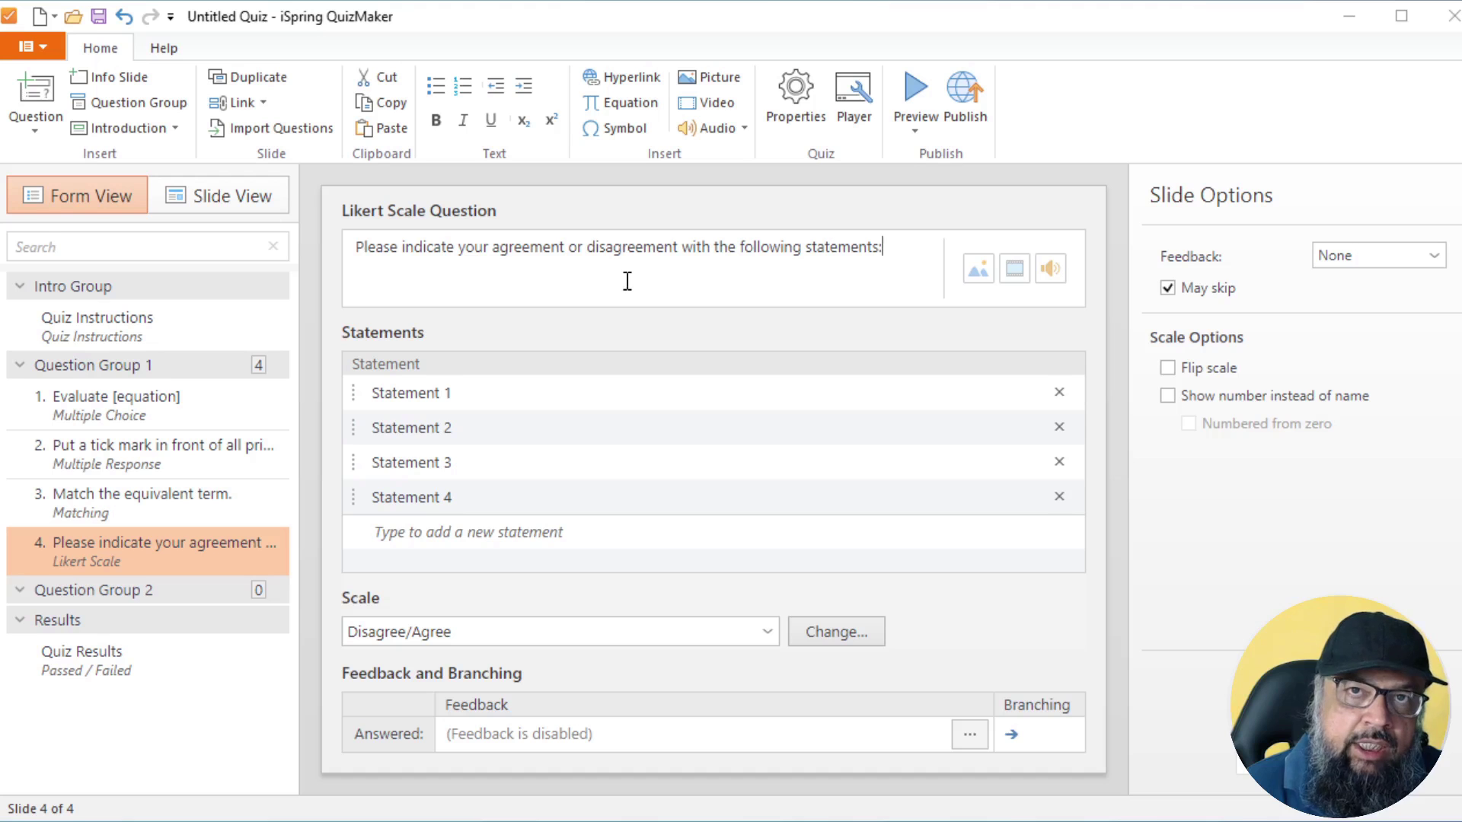
left_click(497, 406)
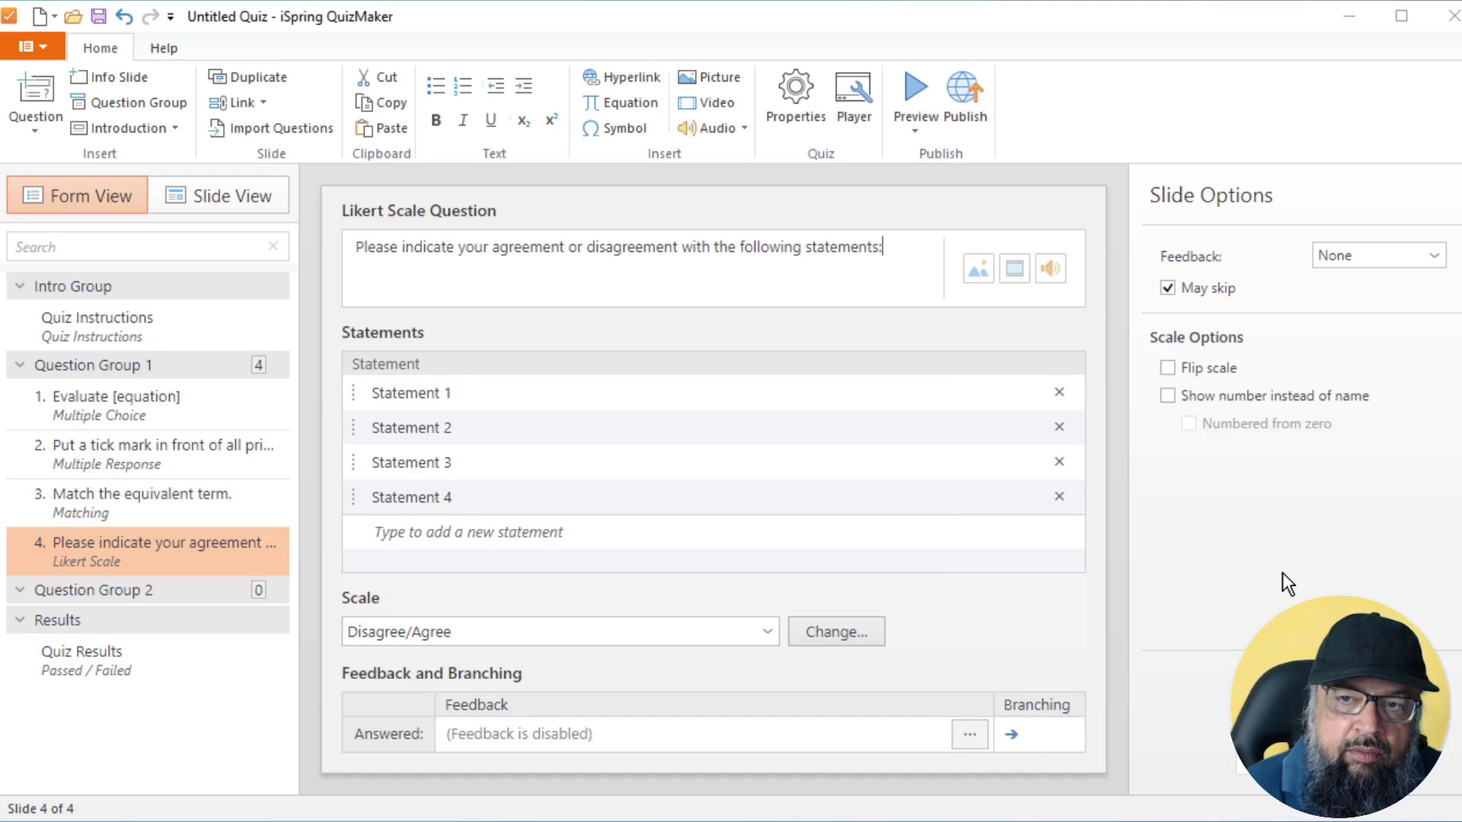
left_click(488, 390)
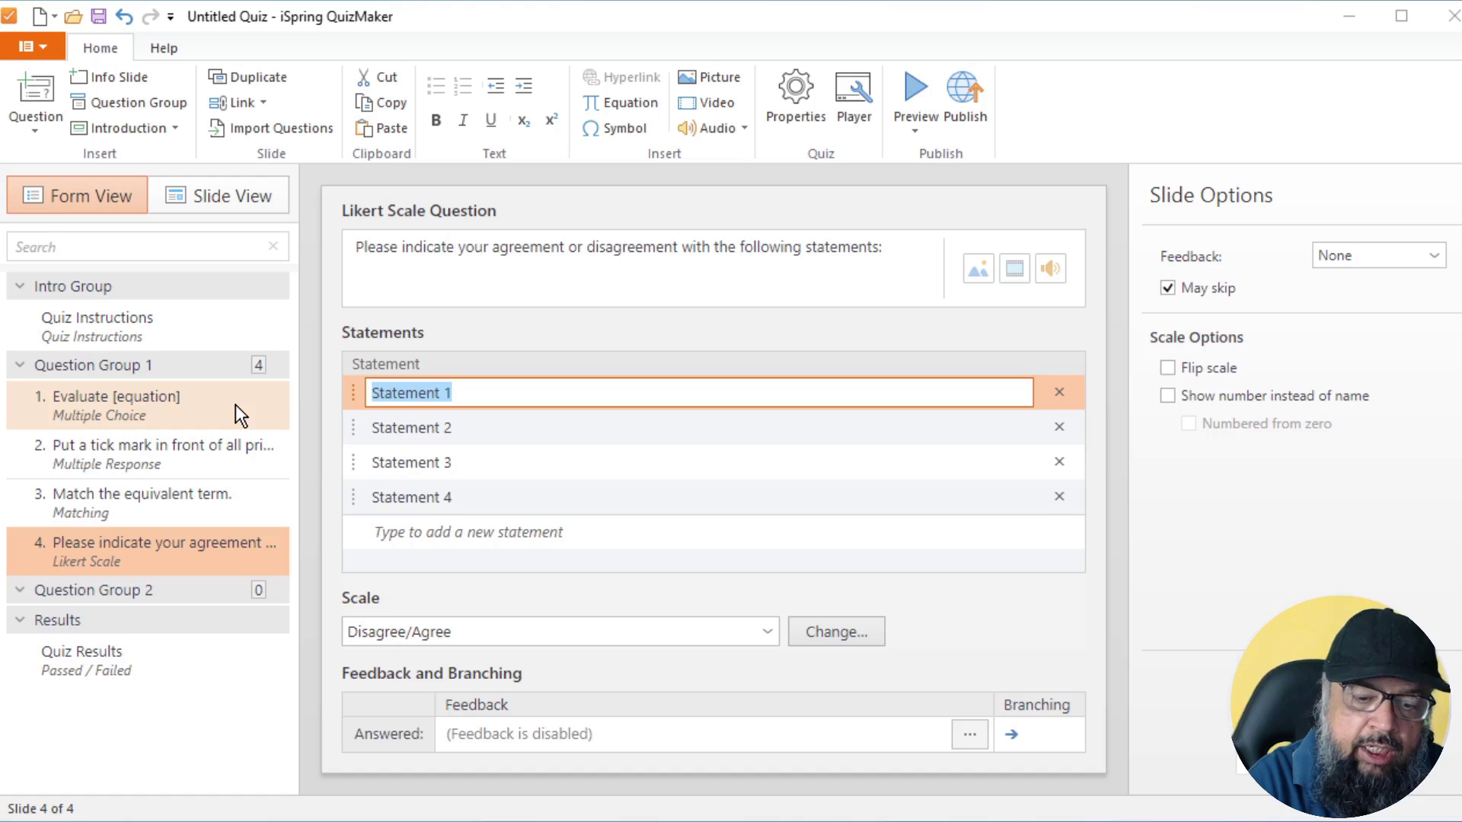
type("The course was well organized.")
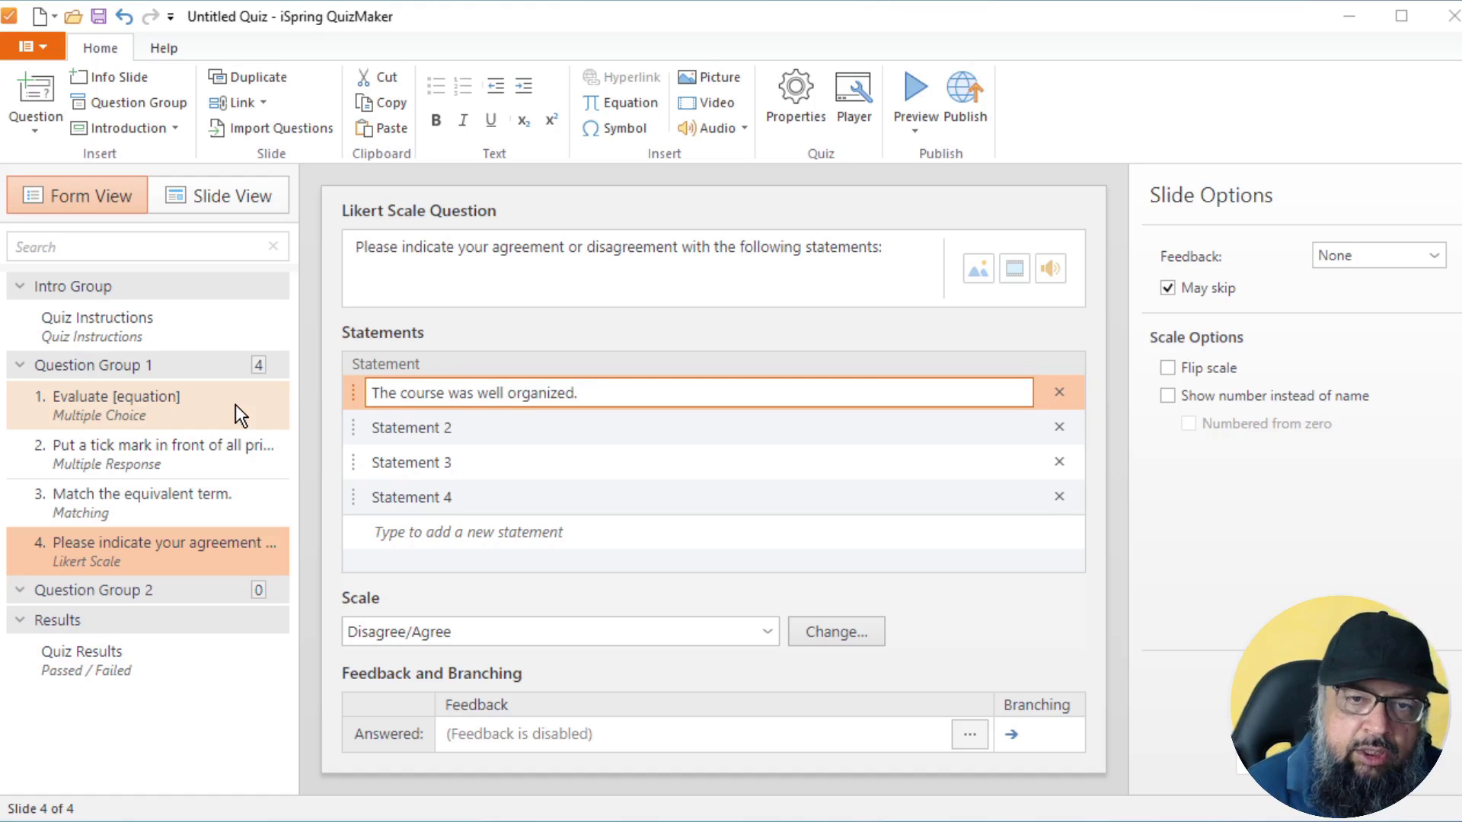
left_click(609, 427)
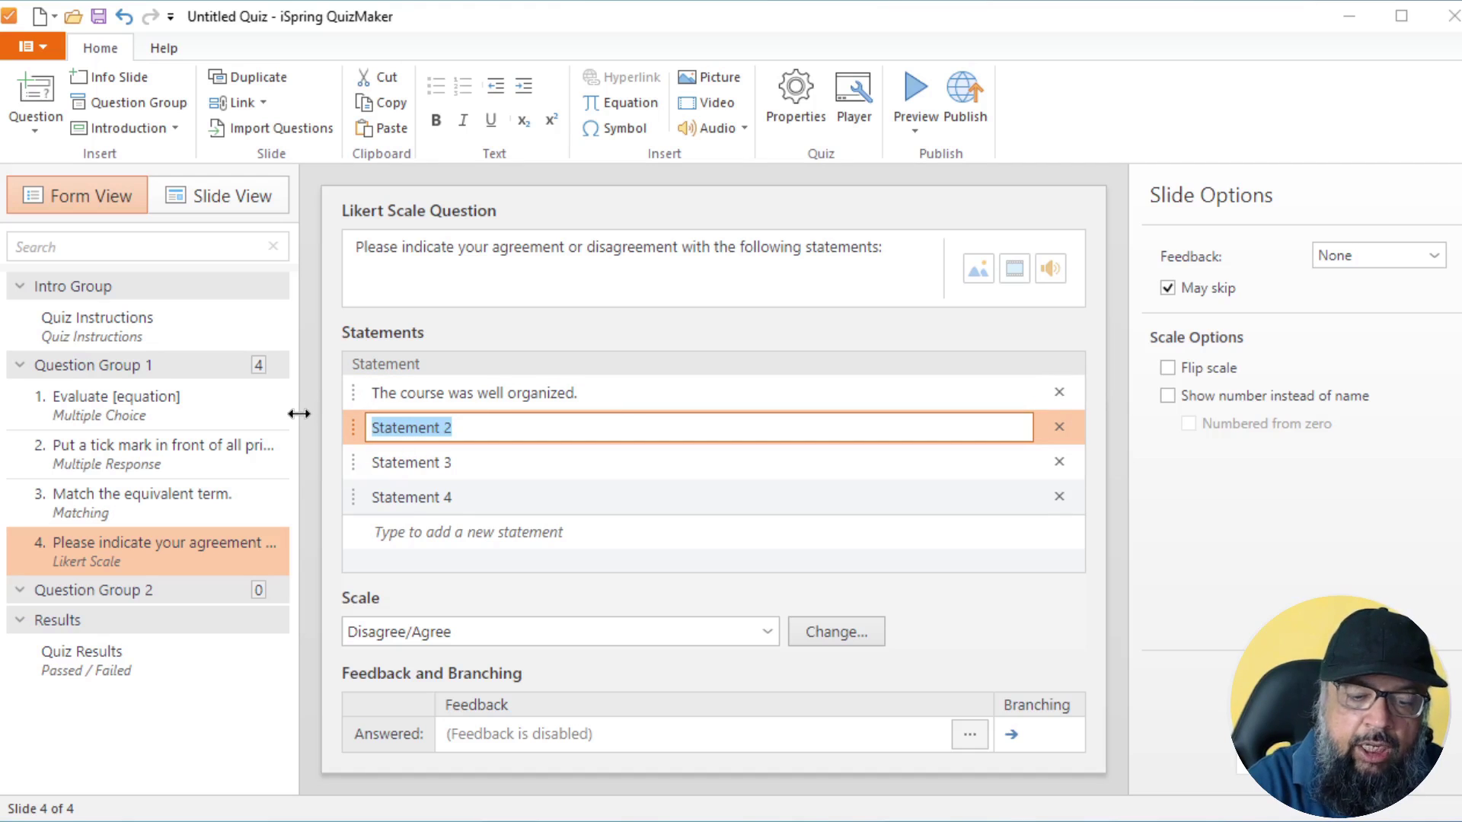
type("The course followed the syllabus.")
left_click(483, 463)
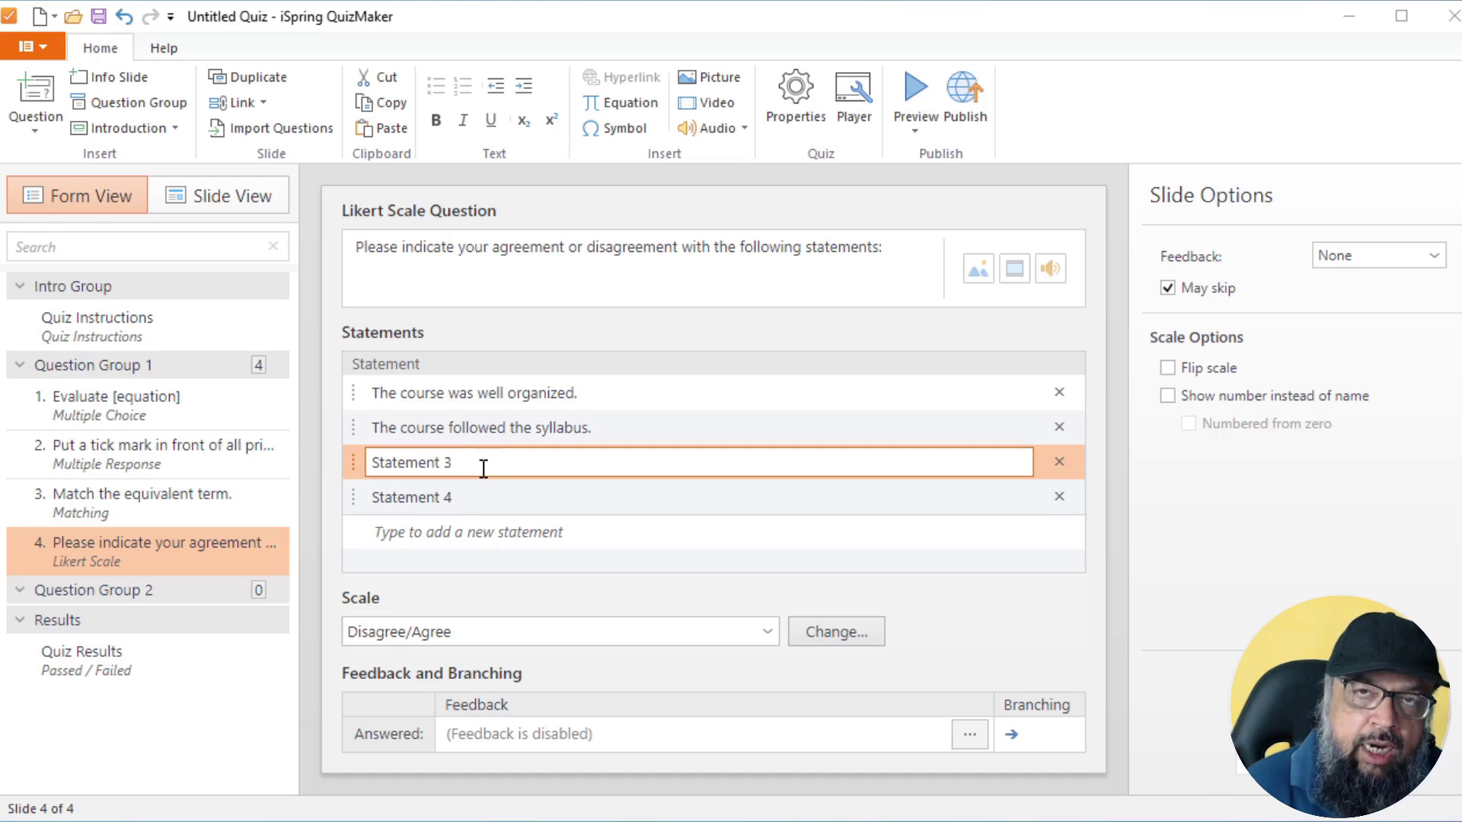
type("The assessment criteria was ")
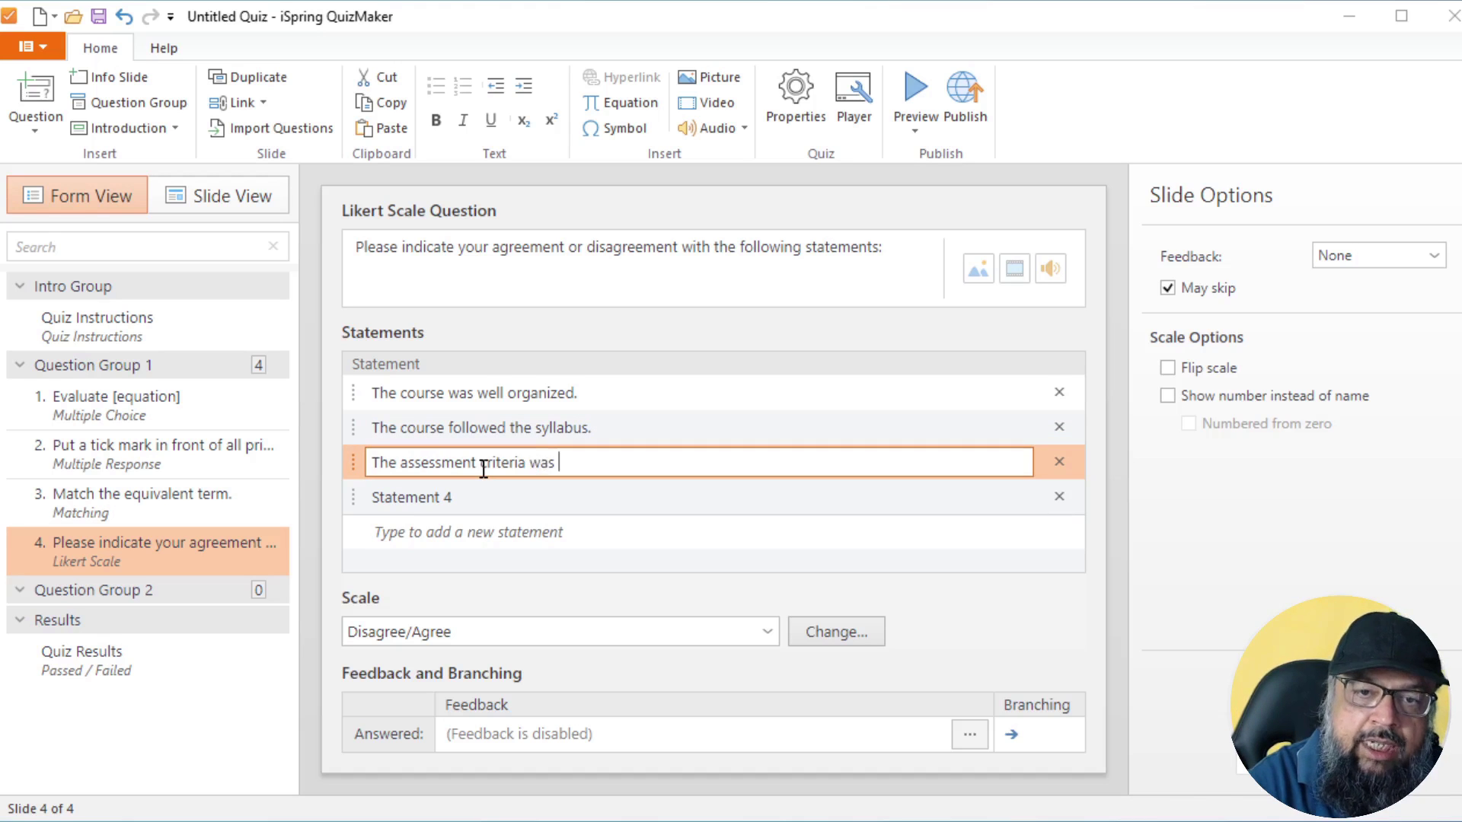
type("well explained.")
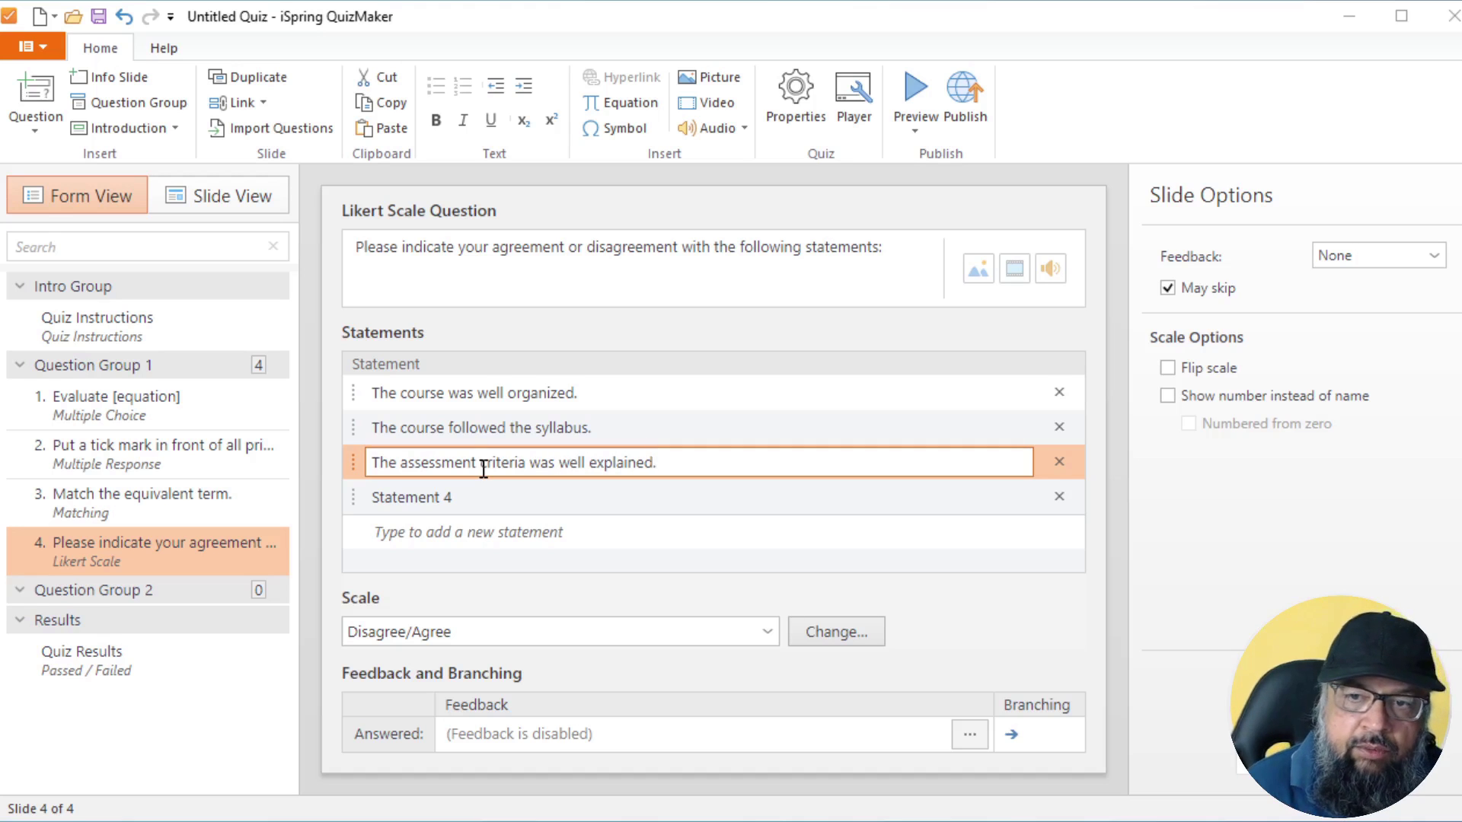
left_click(1062, 499)
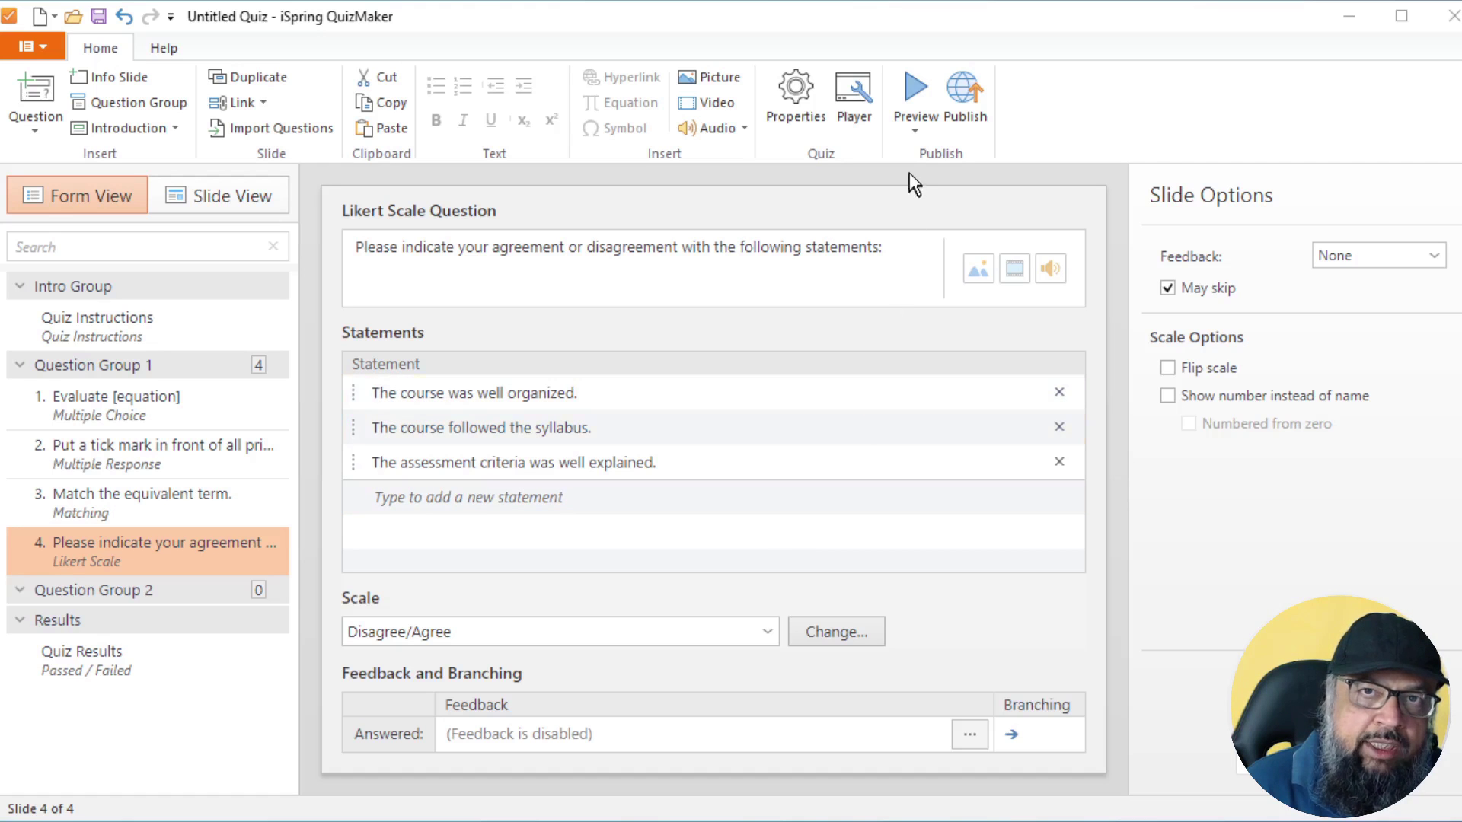
- Preview the Likert survey, rating the three statements Strongly Agree, Agree and Uncertain
left_click(914, 88)
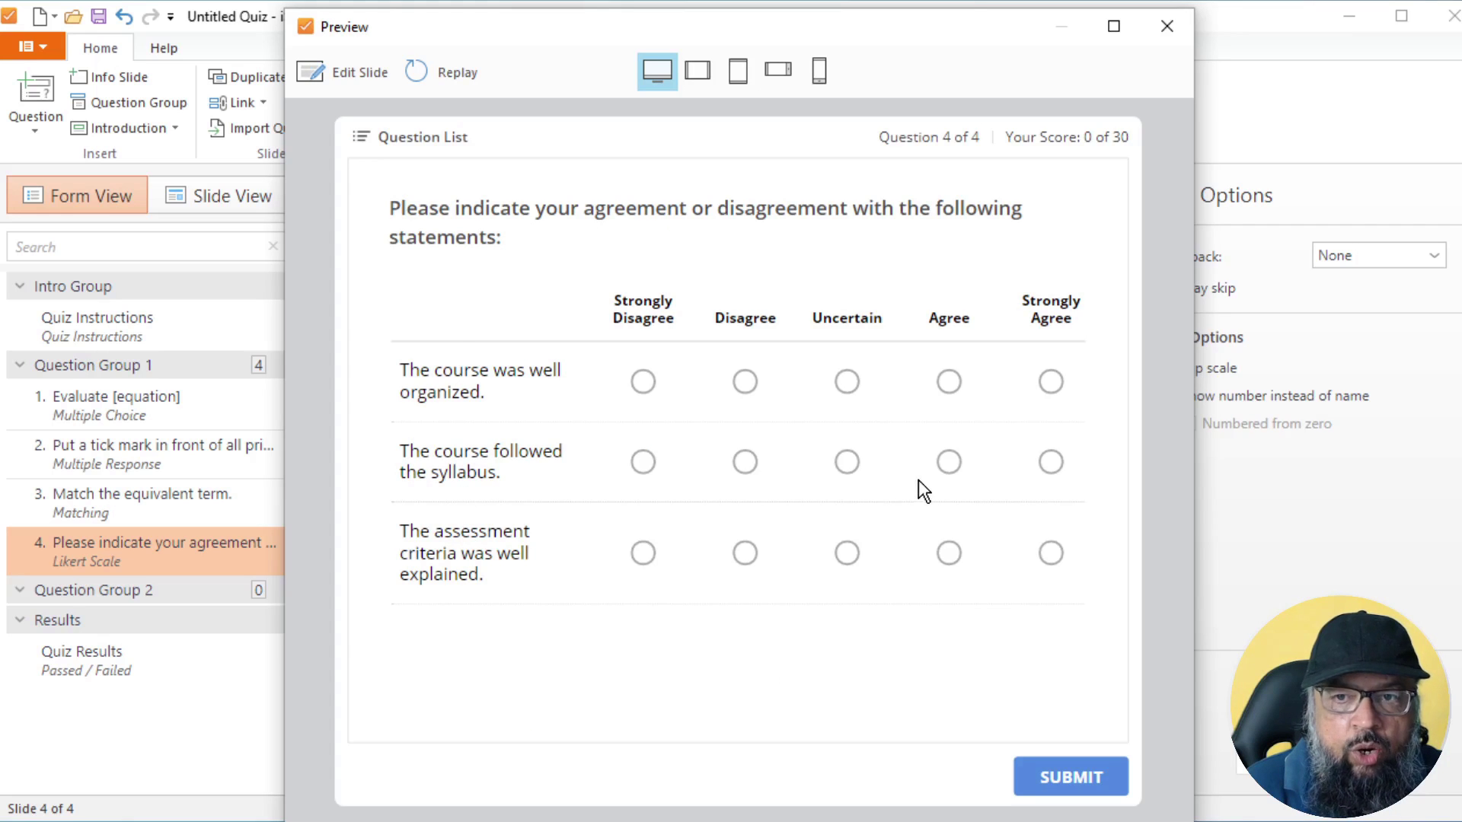
left_click(1050, 387)
left_click(949, 464)
left_click(847, 554)
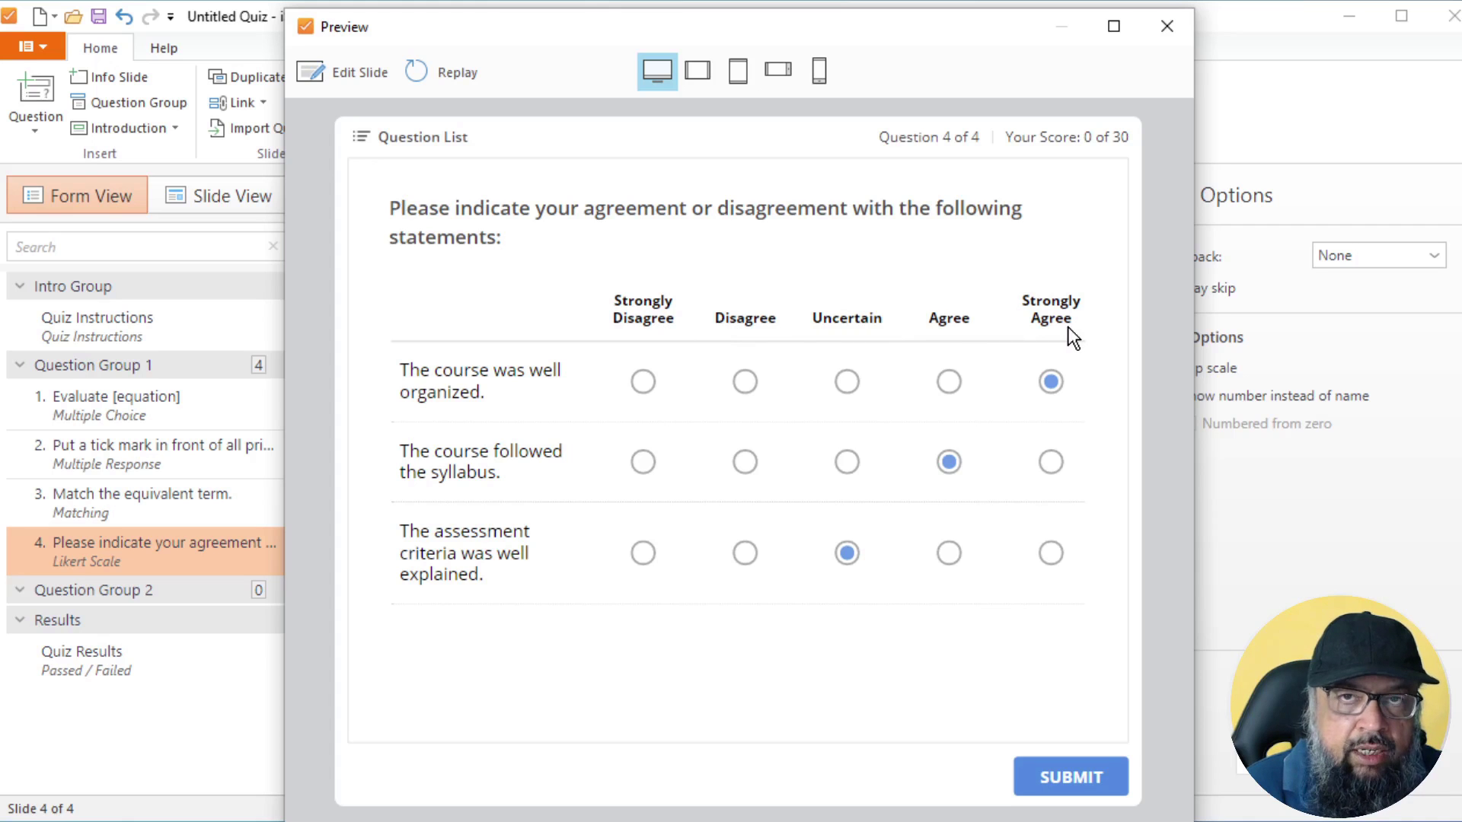
left_click(1165, 27)
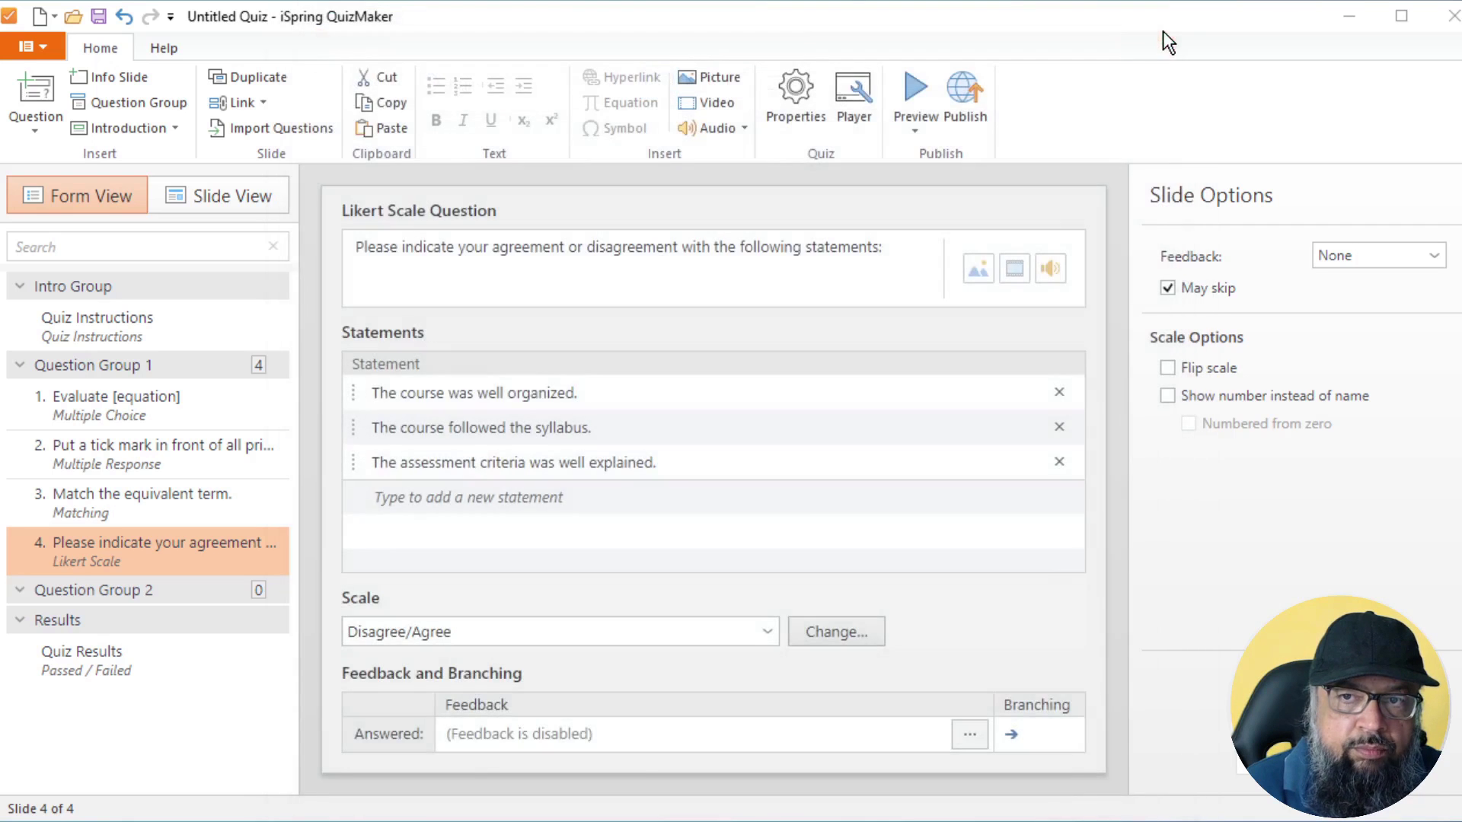
left_click(768, 639)
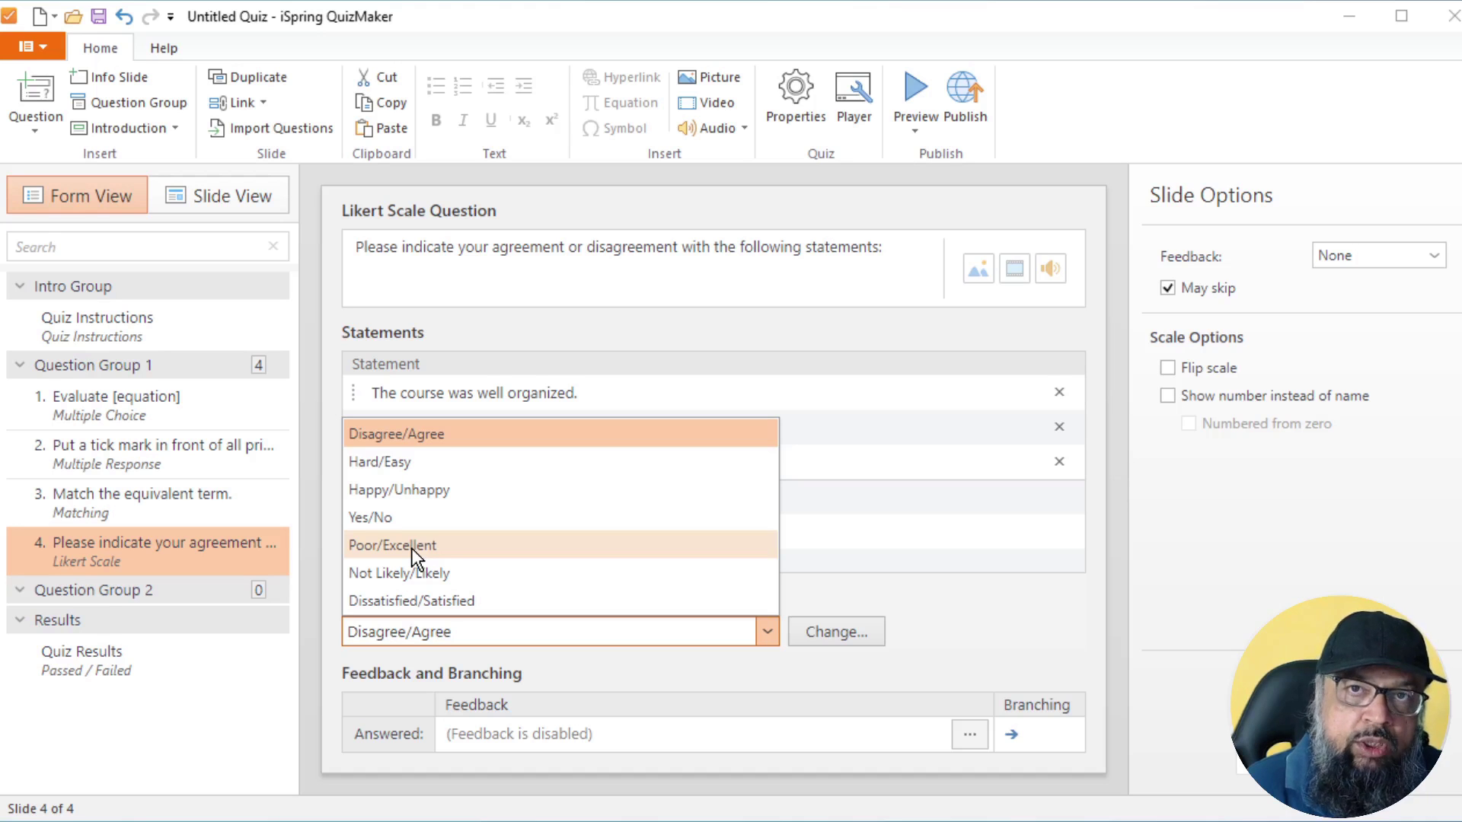
key("Escape")
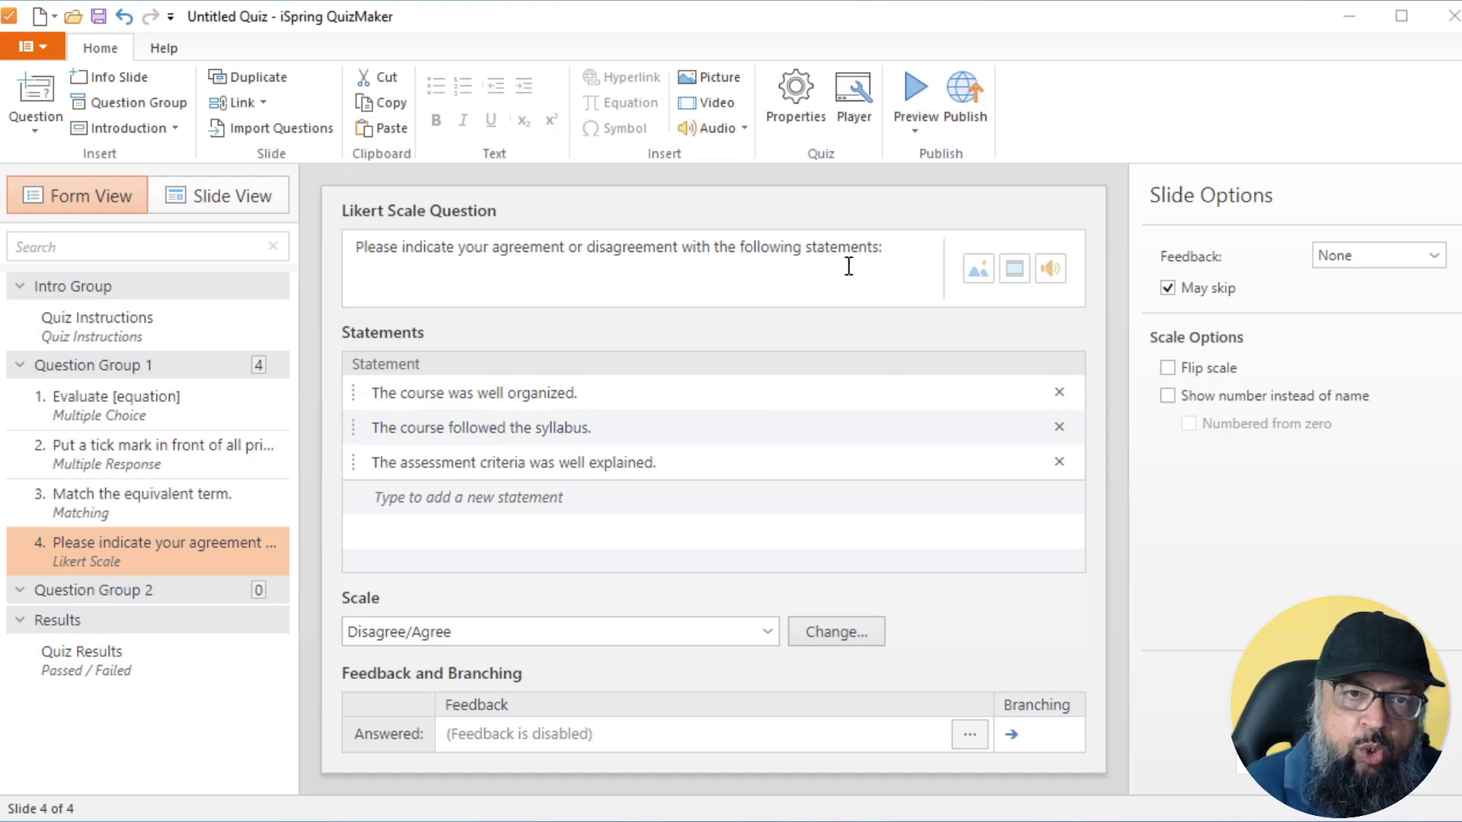
left_click(796, 91)
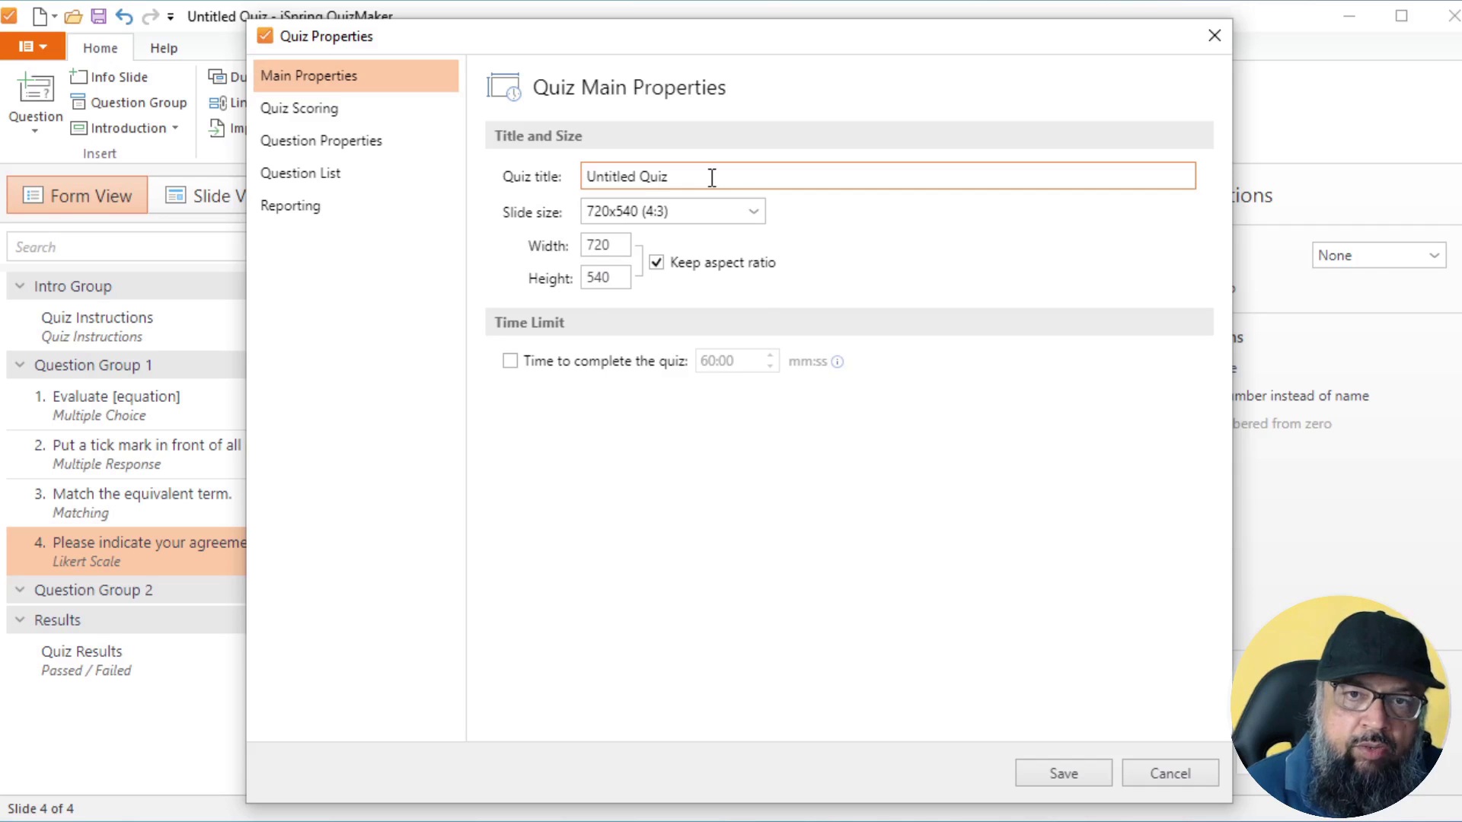
left_click(753, 211)
left_click(759, 213)
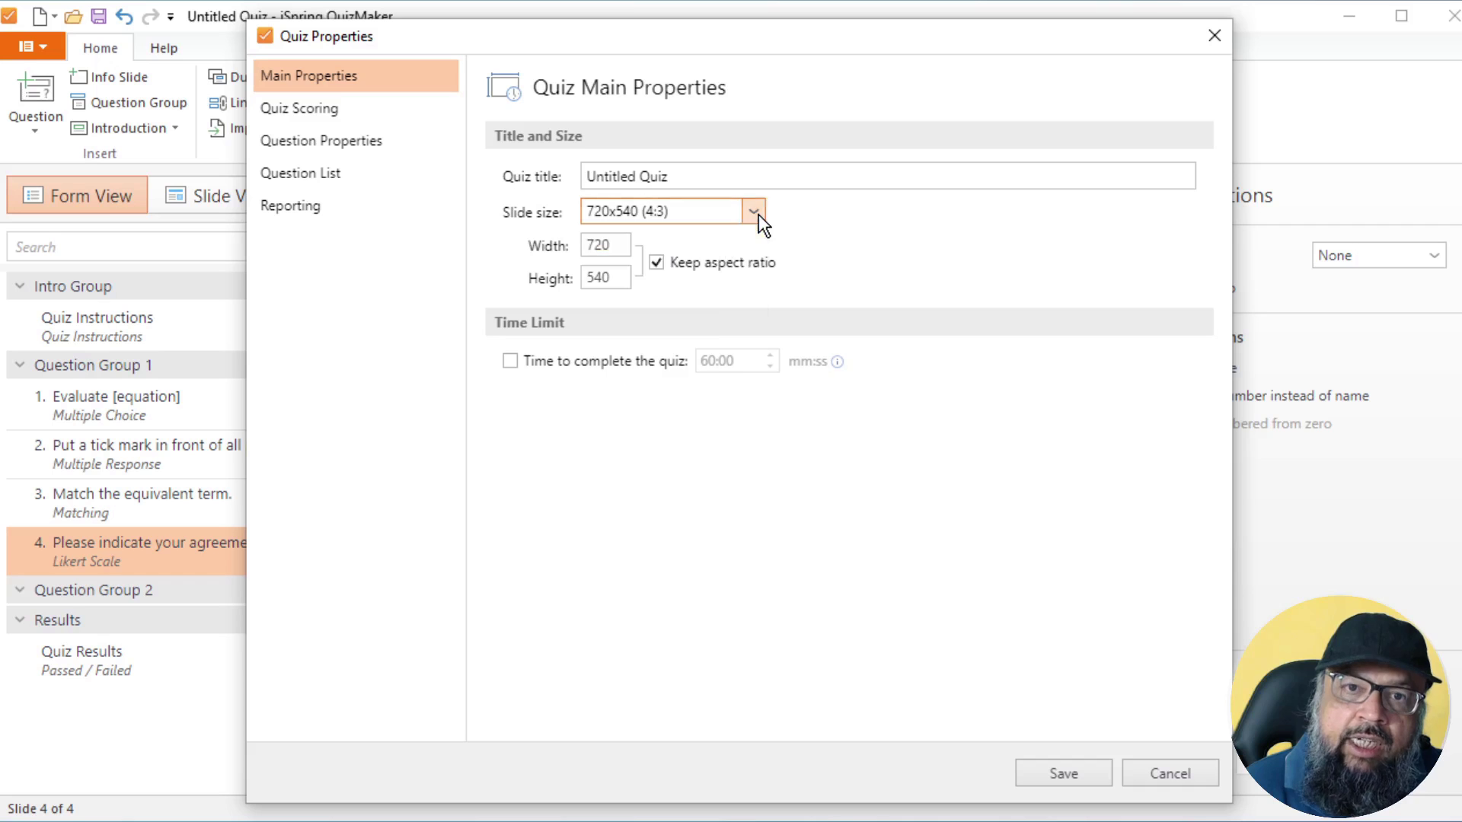
left_click(510, 362)
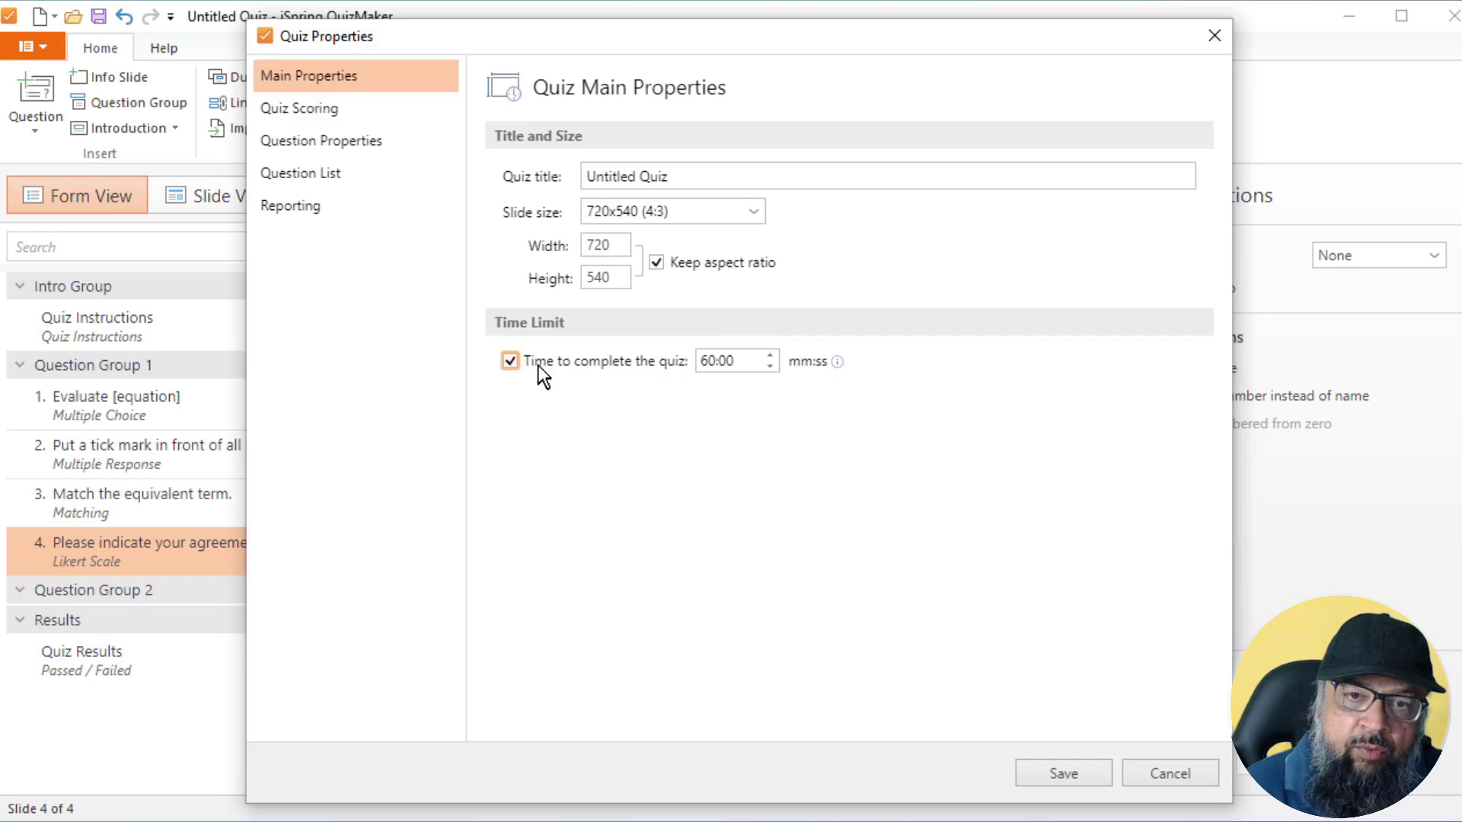
left_click(510, 362)
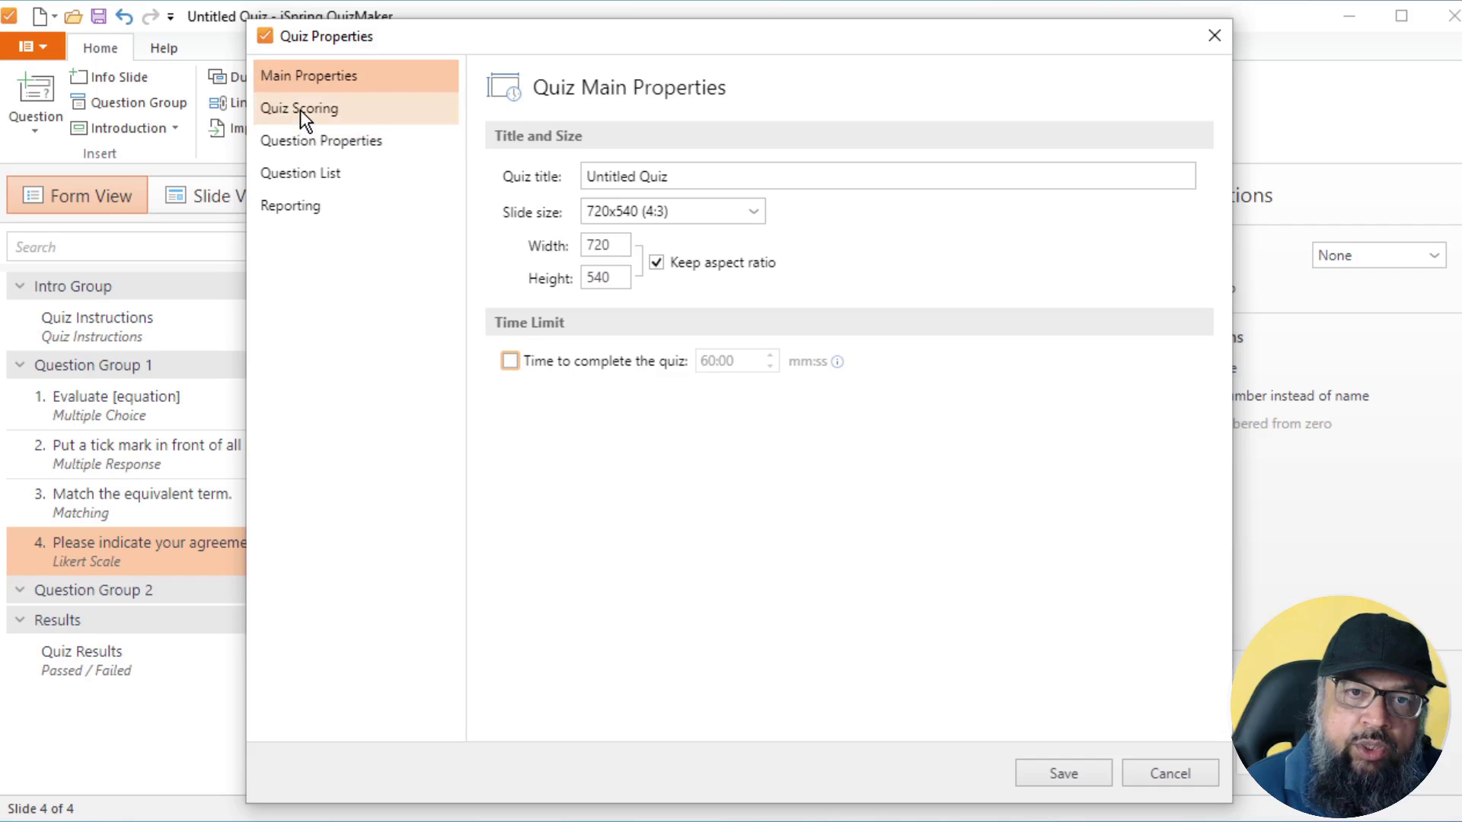
left_click(300, 110)
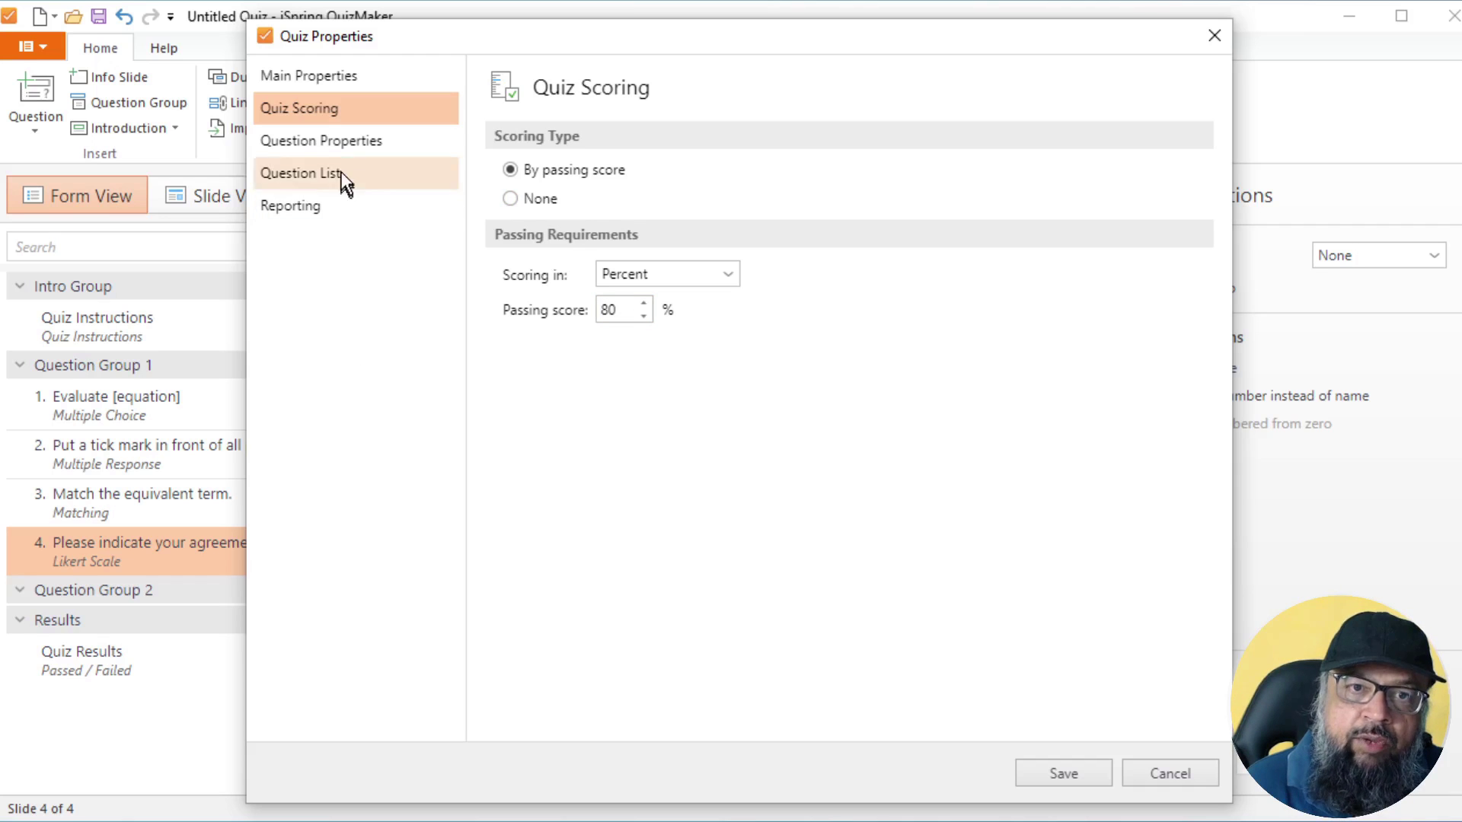
left_click(344, 145)
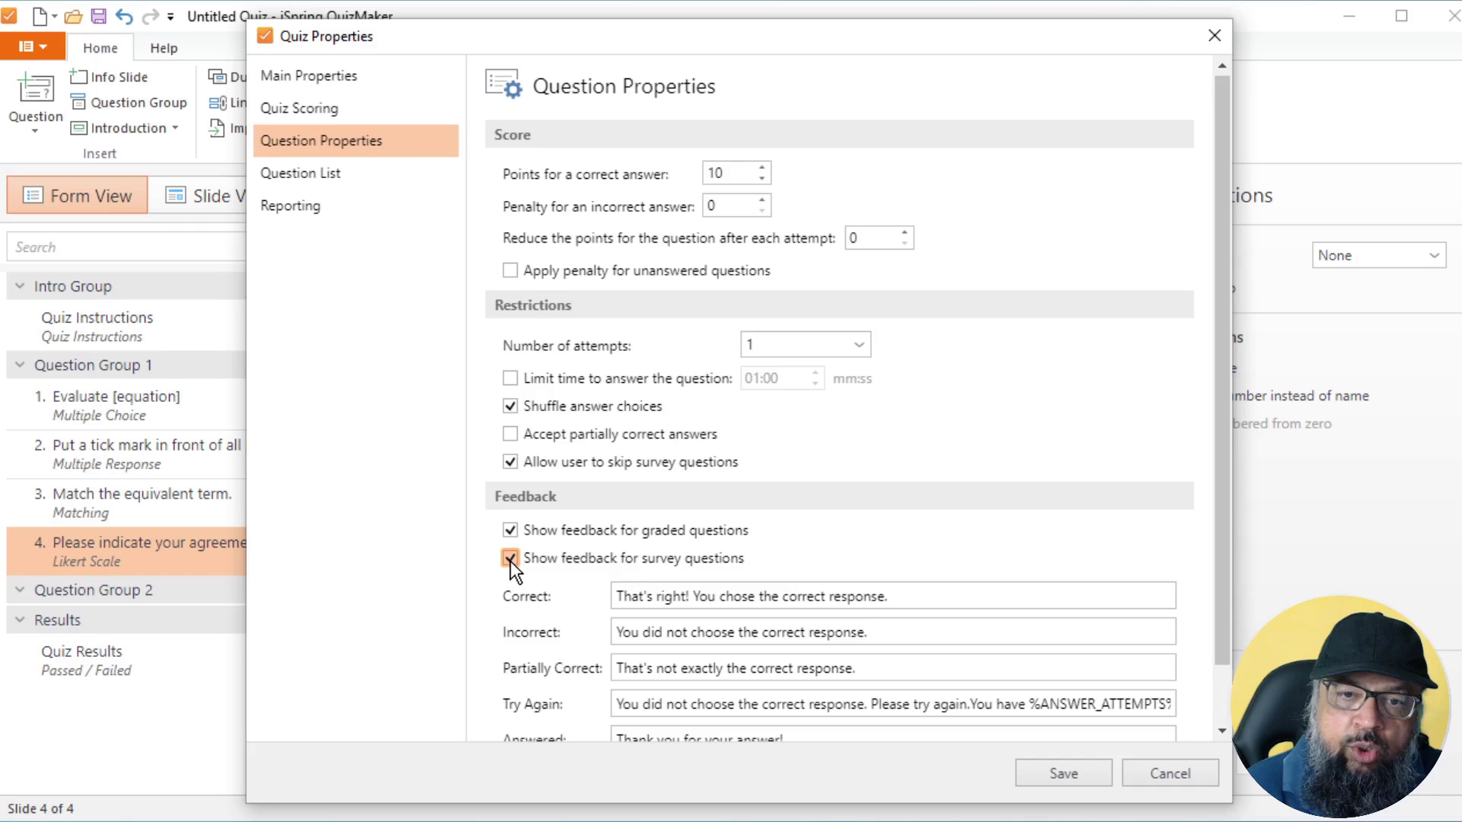
scroll(510, 561, "down", 1)
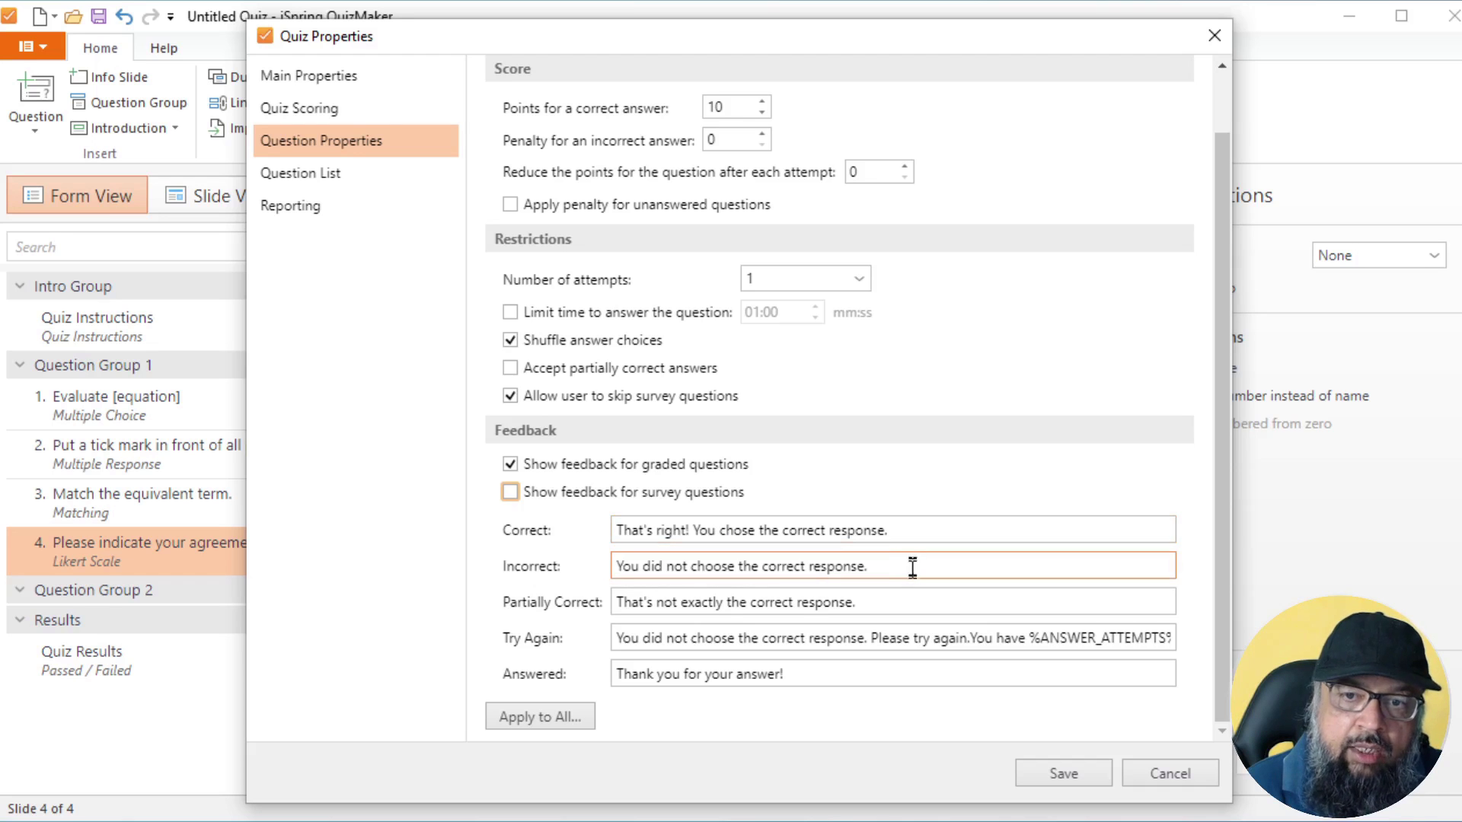
key("Escape")
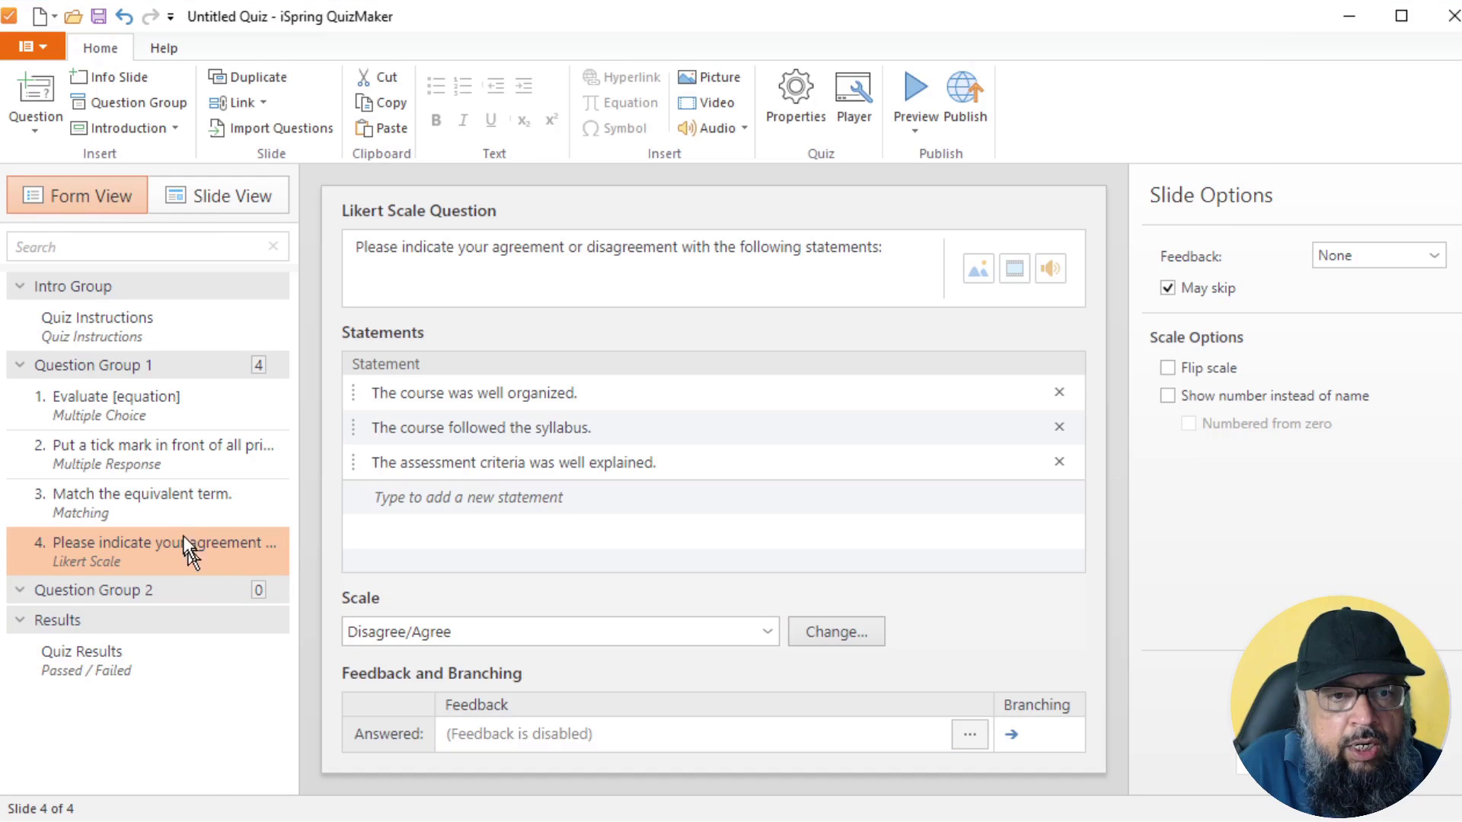
- Move the Matching and Likert Scale questions from Question Group 1 into Question Group 2
left_click(153, 504)
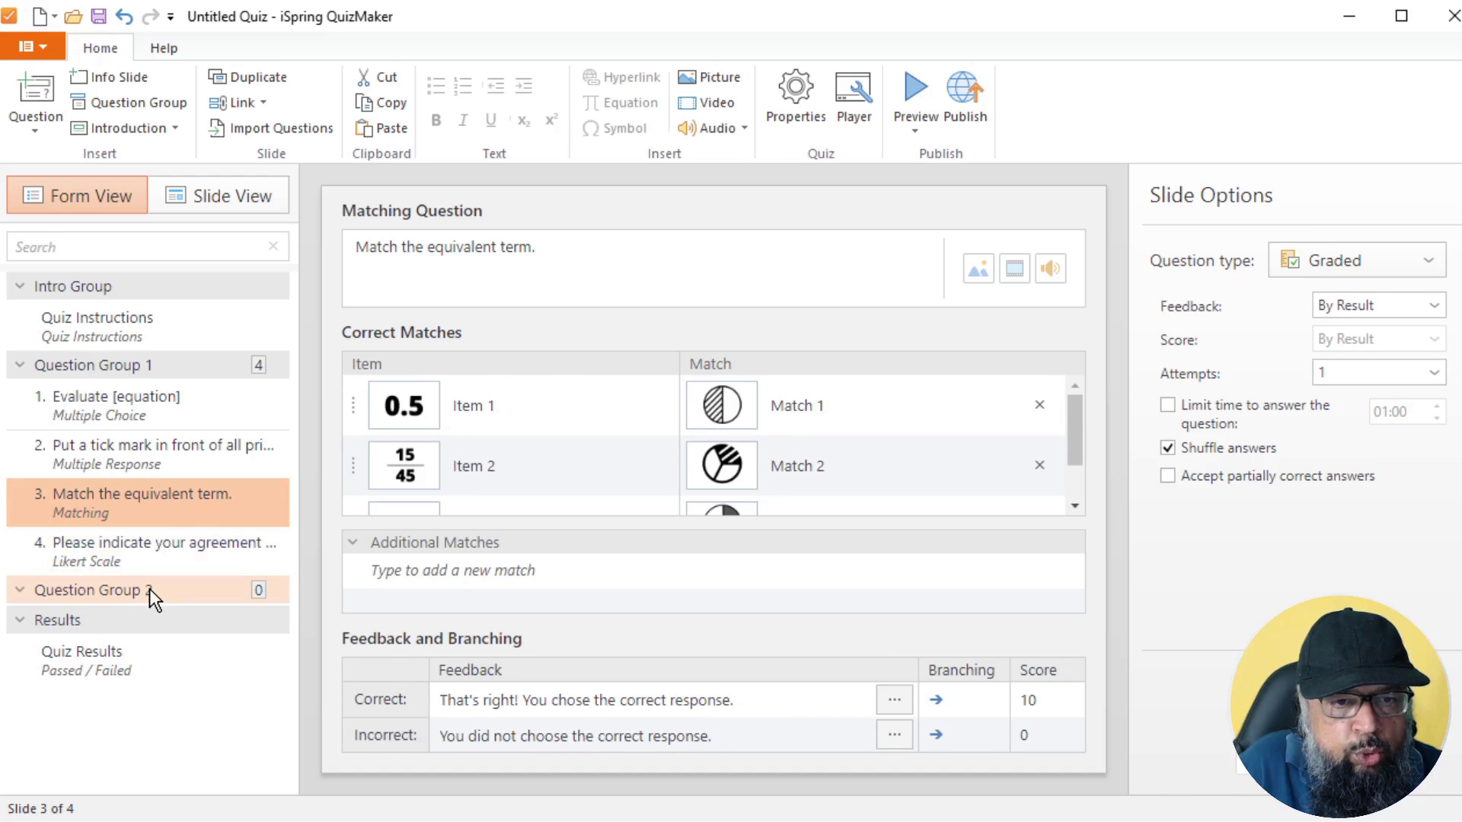
left_click_drag(149, 588, 149, 609)
left_click(139, 500)
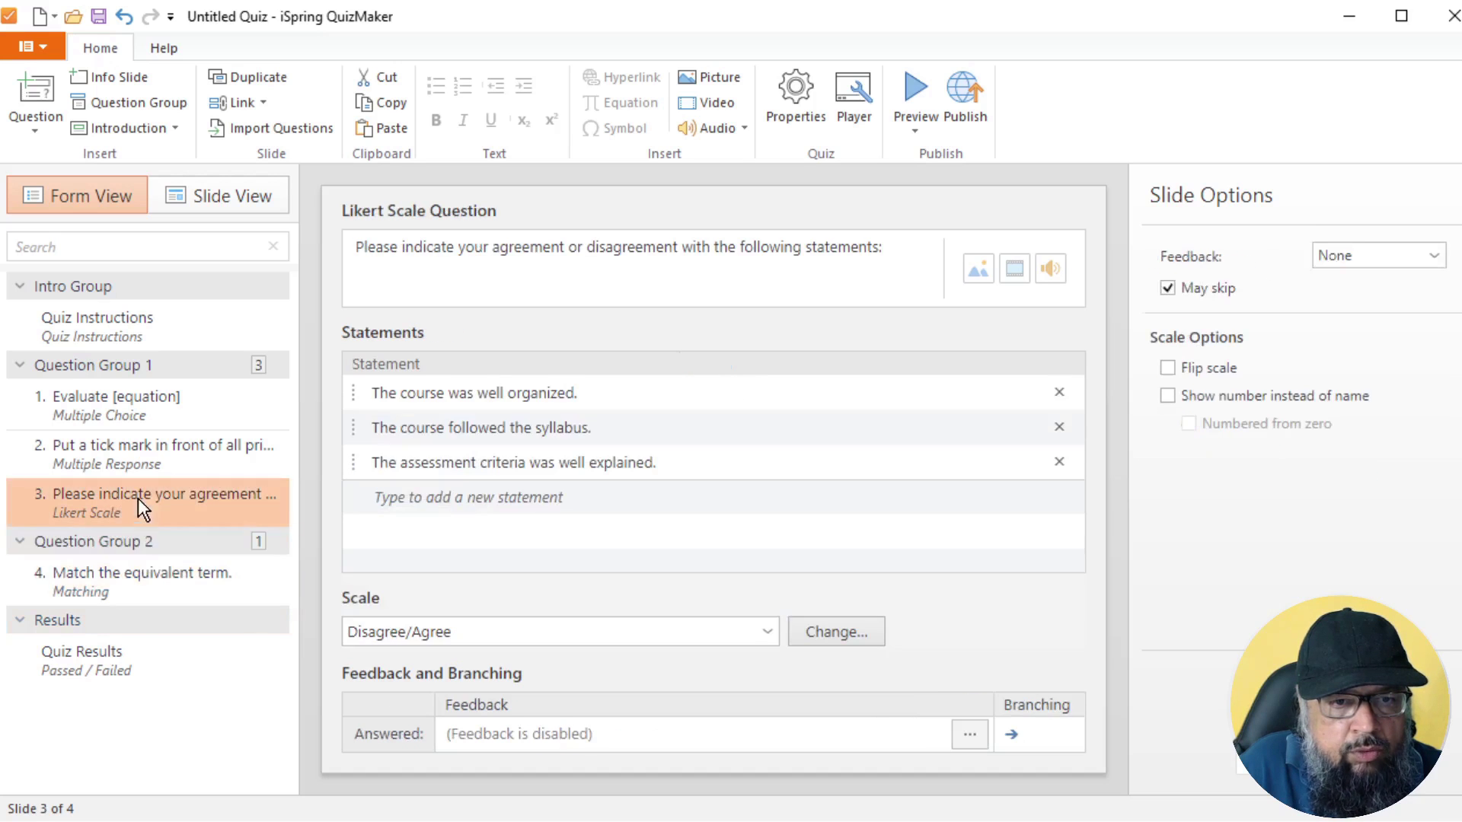
left_click_drag(138, 500, 134, 602)
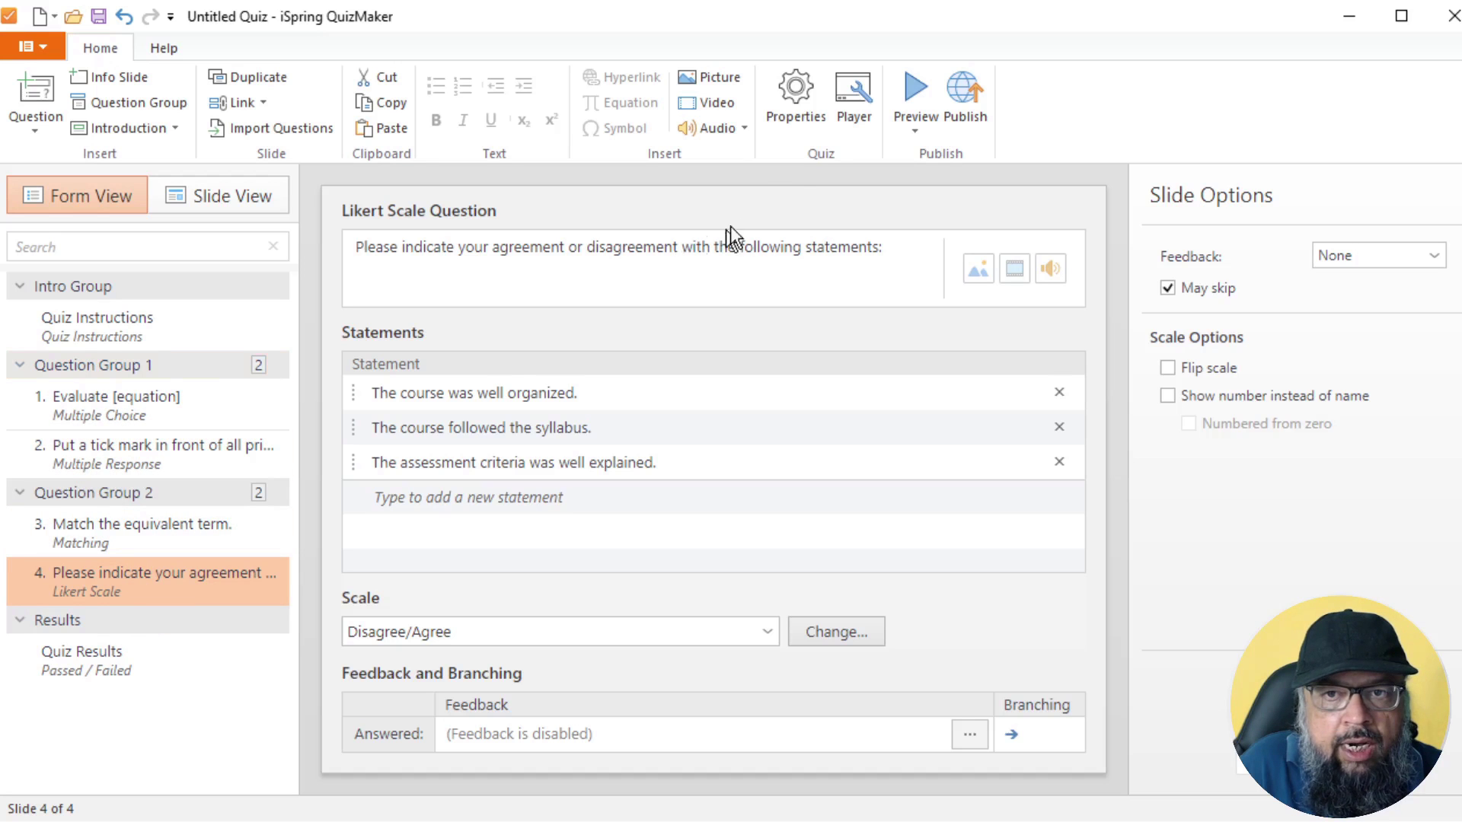
left_click(793, 96)
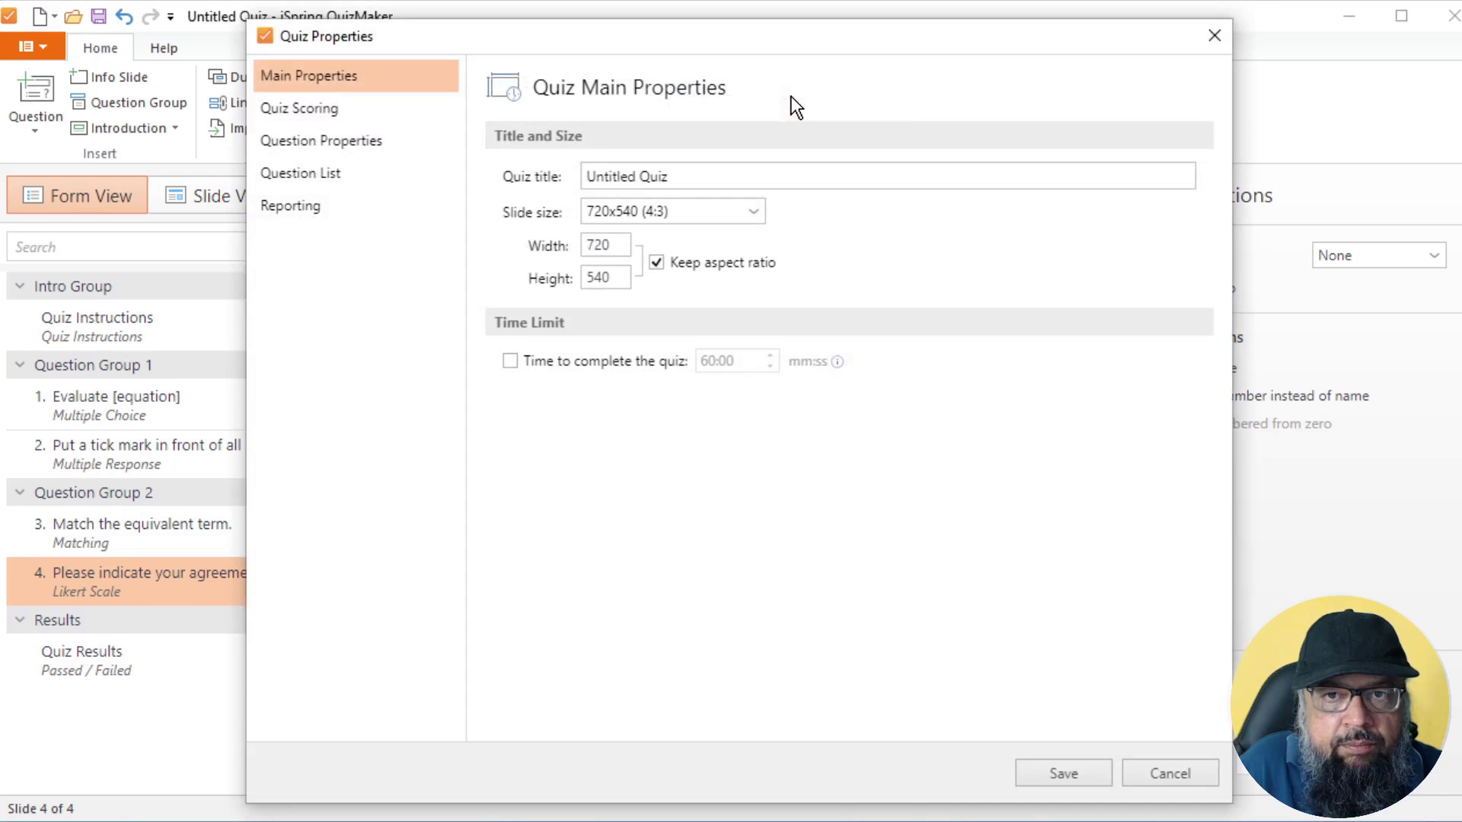
- Set the question list to draw from selected groups, excluding Question Group 2
left_click(313, 179)
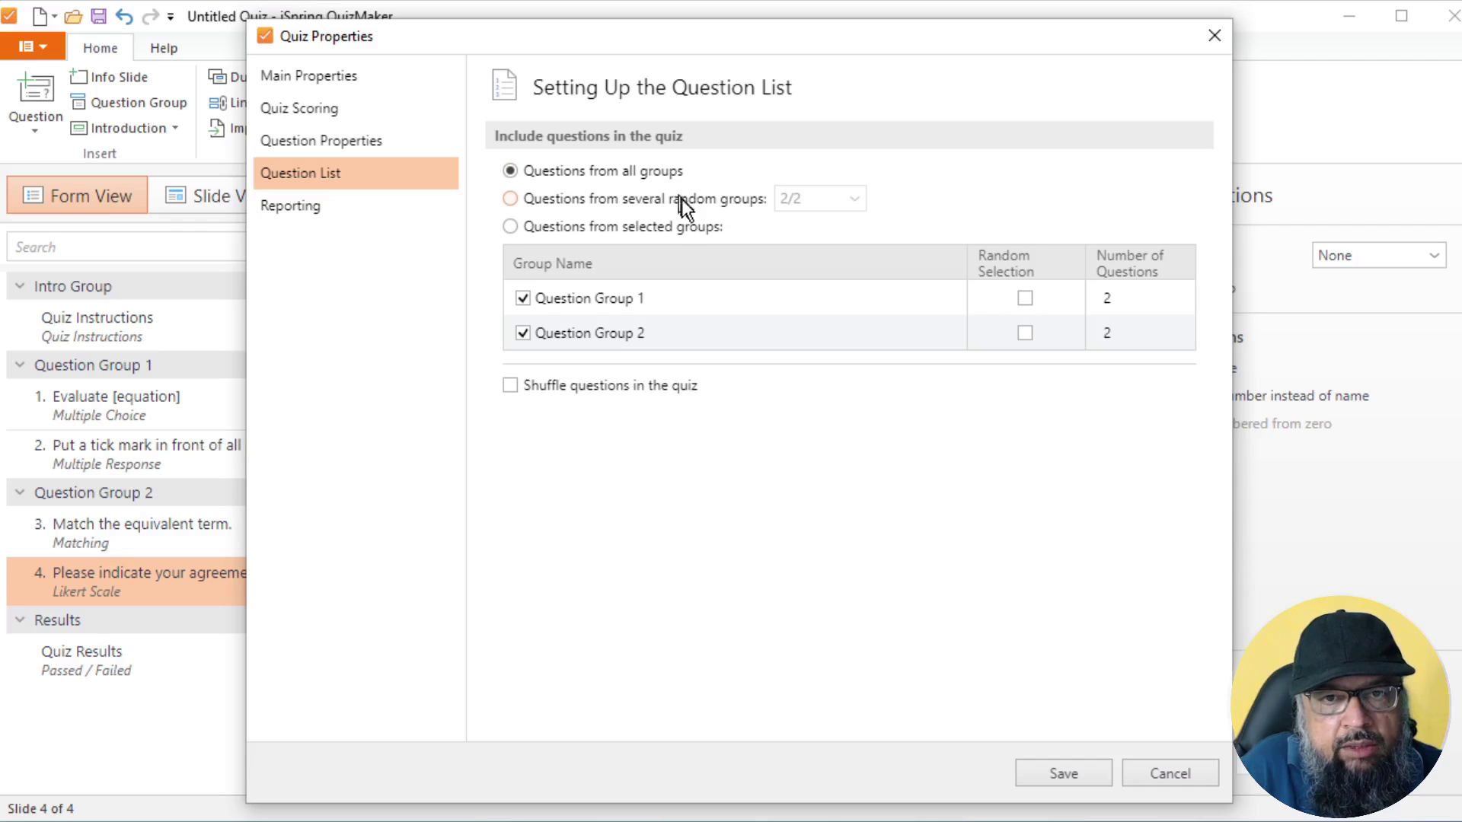
left_click(509, 200)
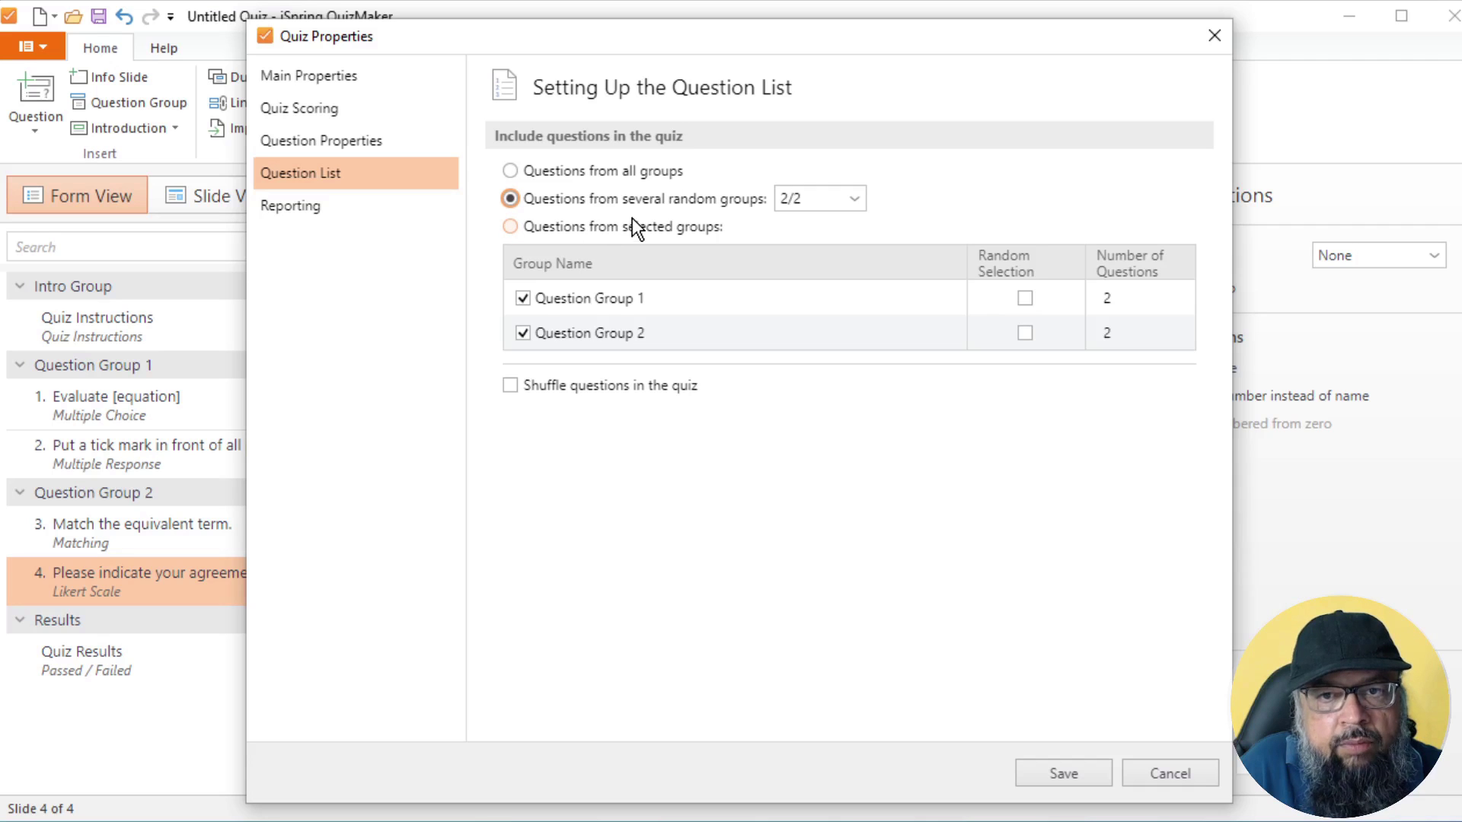
left_click(811, 199)
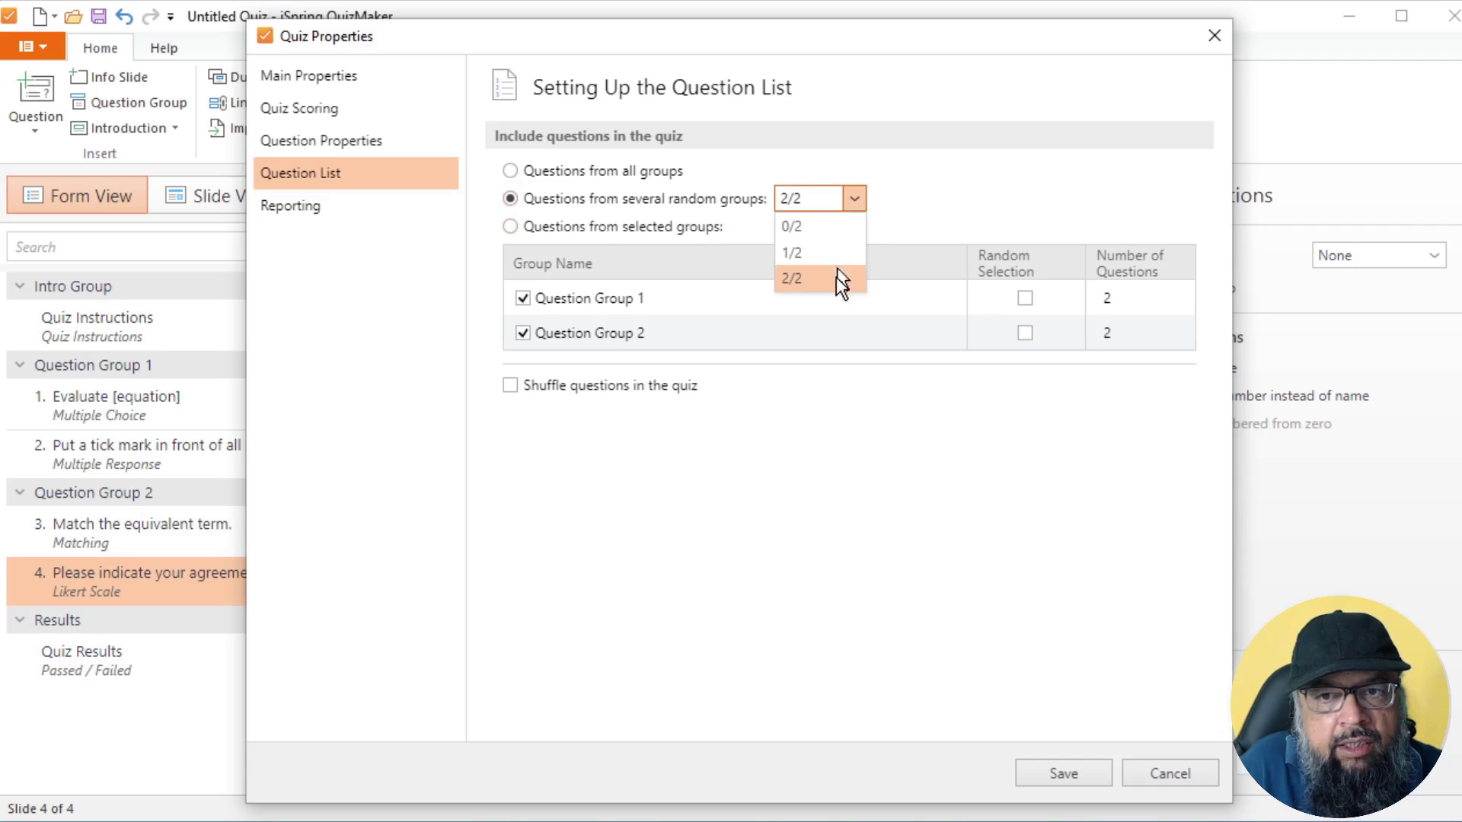
left_click(830, 277)
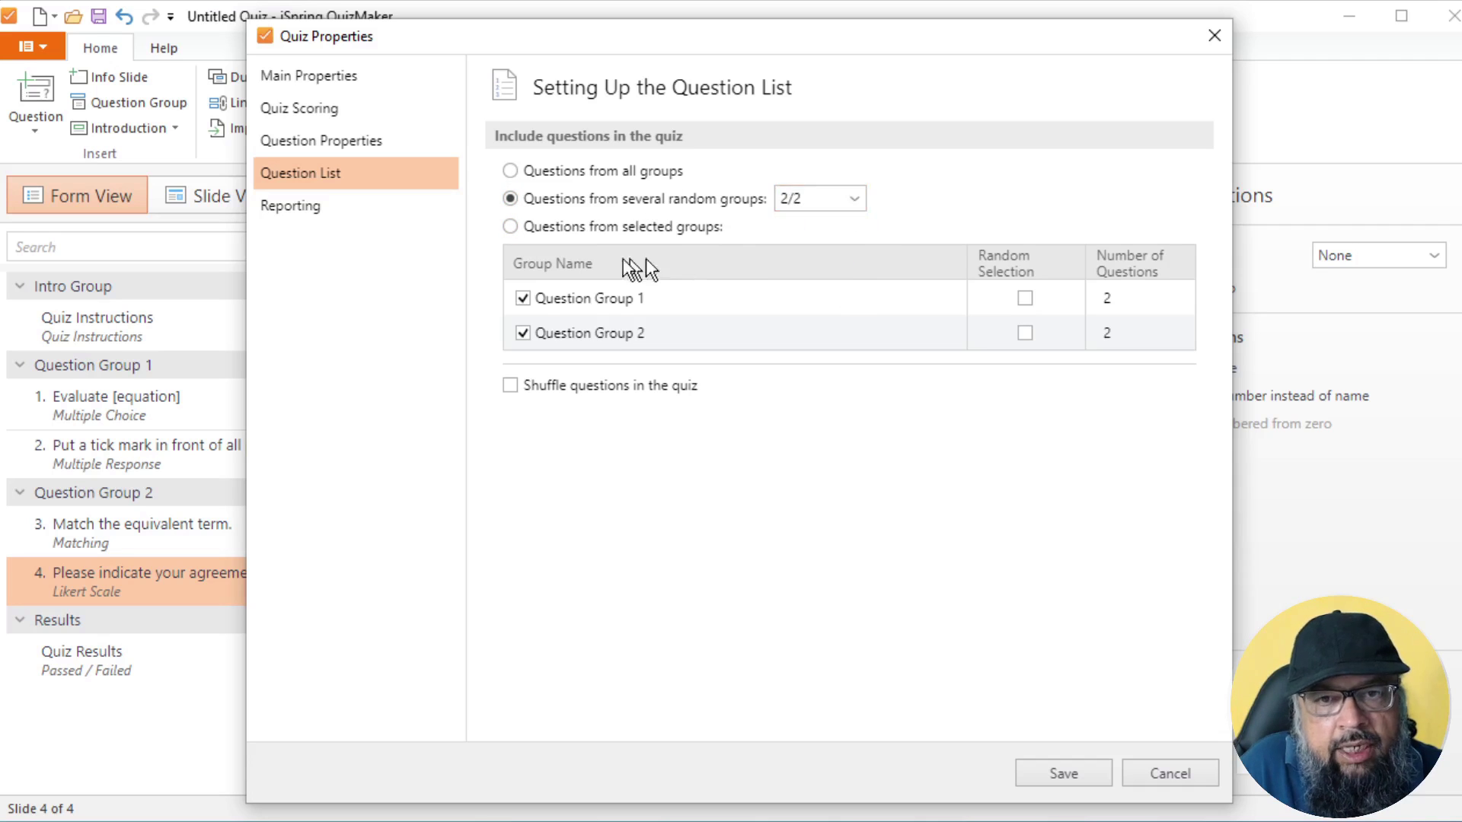
left_click(513, 229)
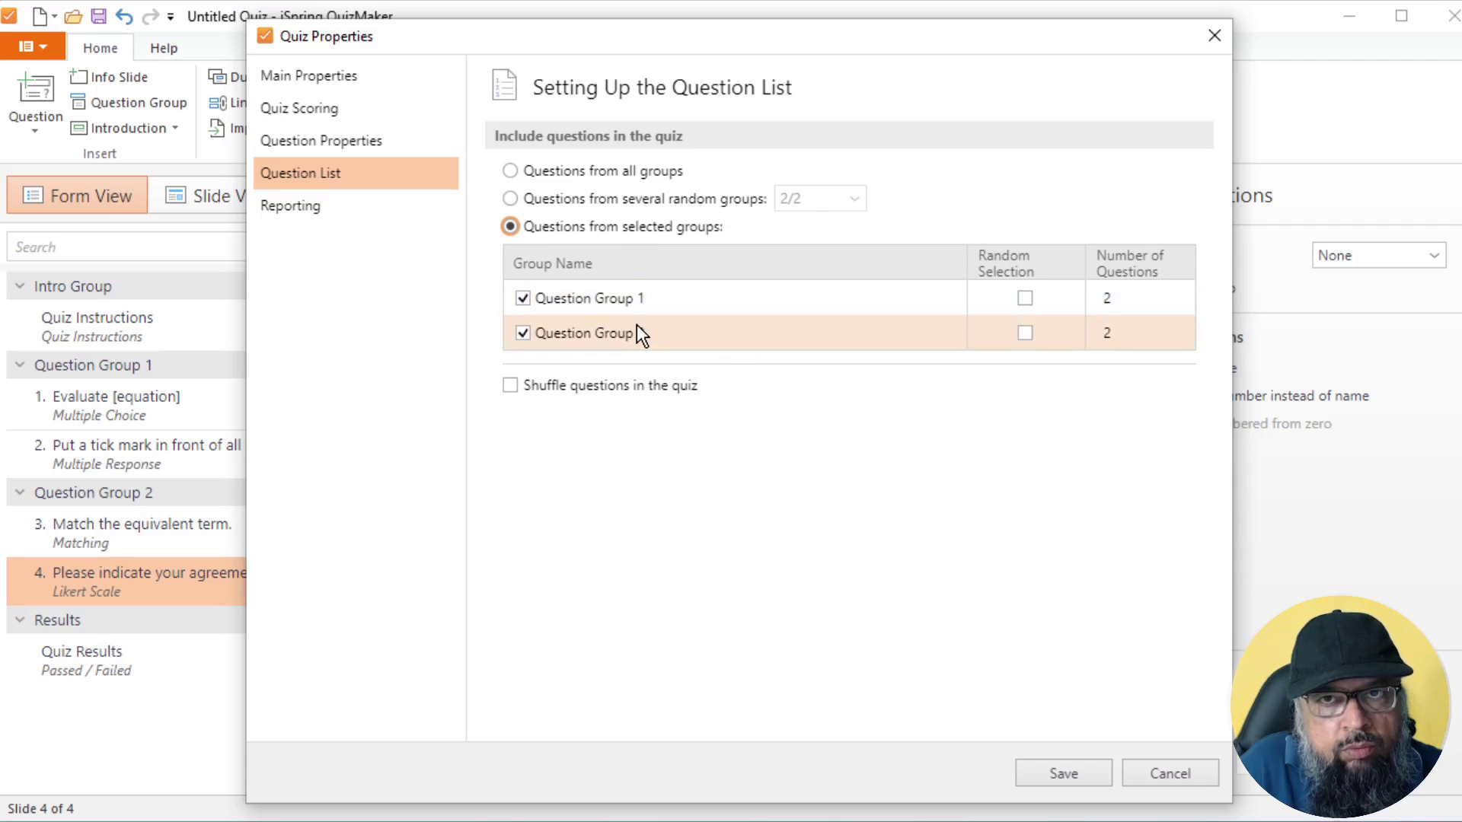
left_click(524, 336)
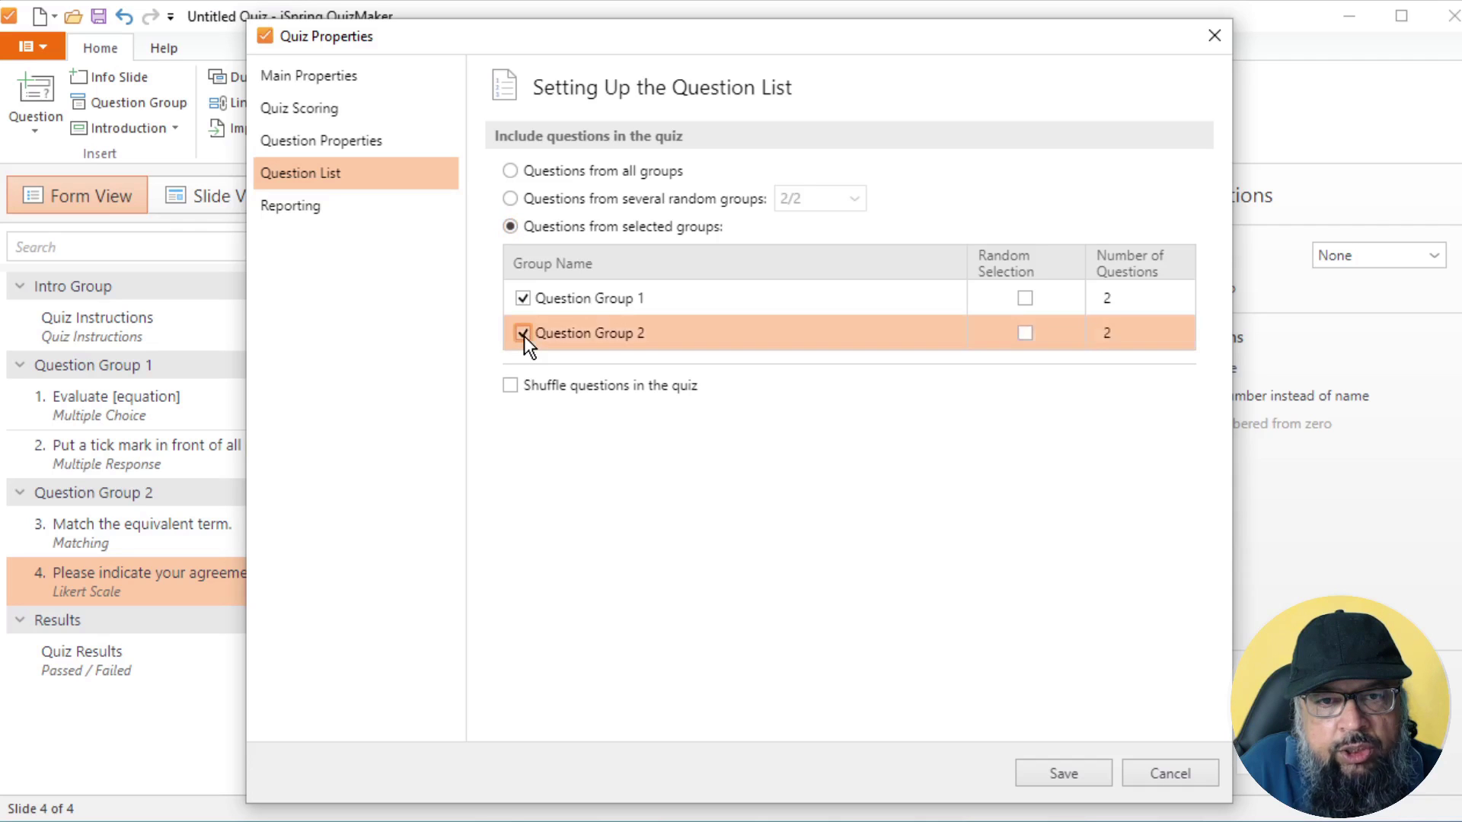
- Randomly select 2 of Question Group 1's 2 questions and apply the properties
left_click(1024, 298)
left_click(1135, 298)
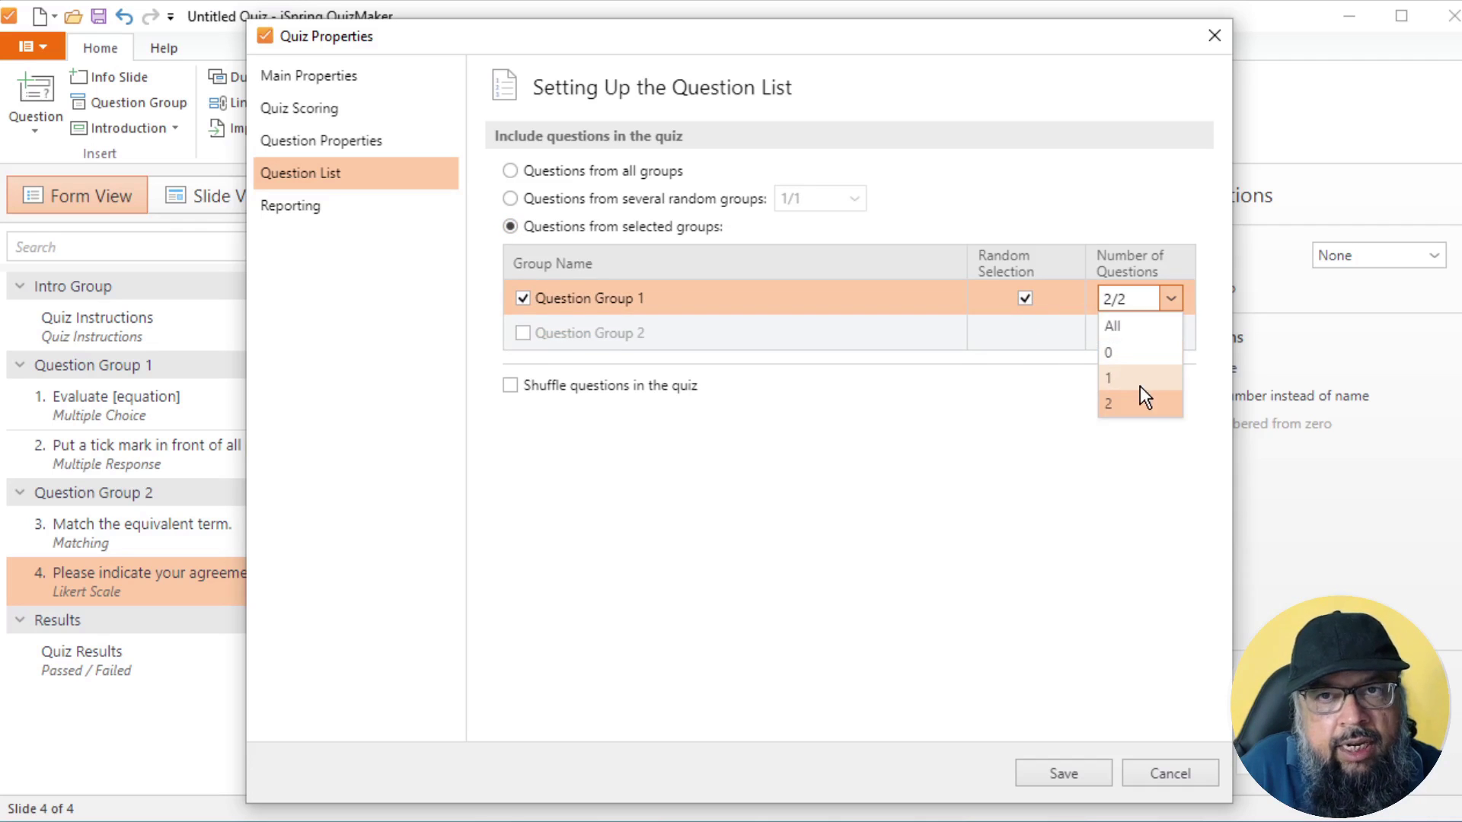
left_click(1140, 384)
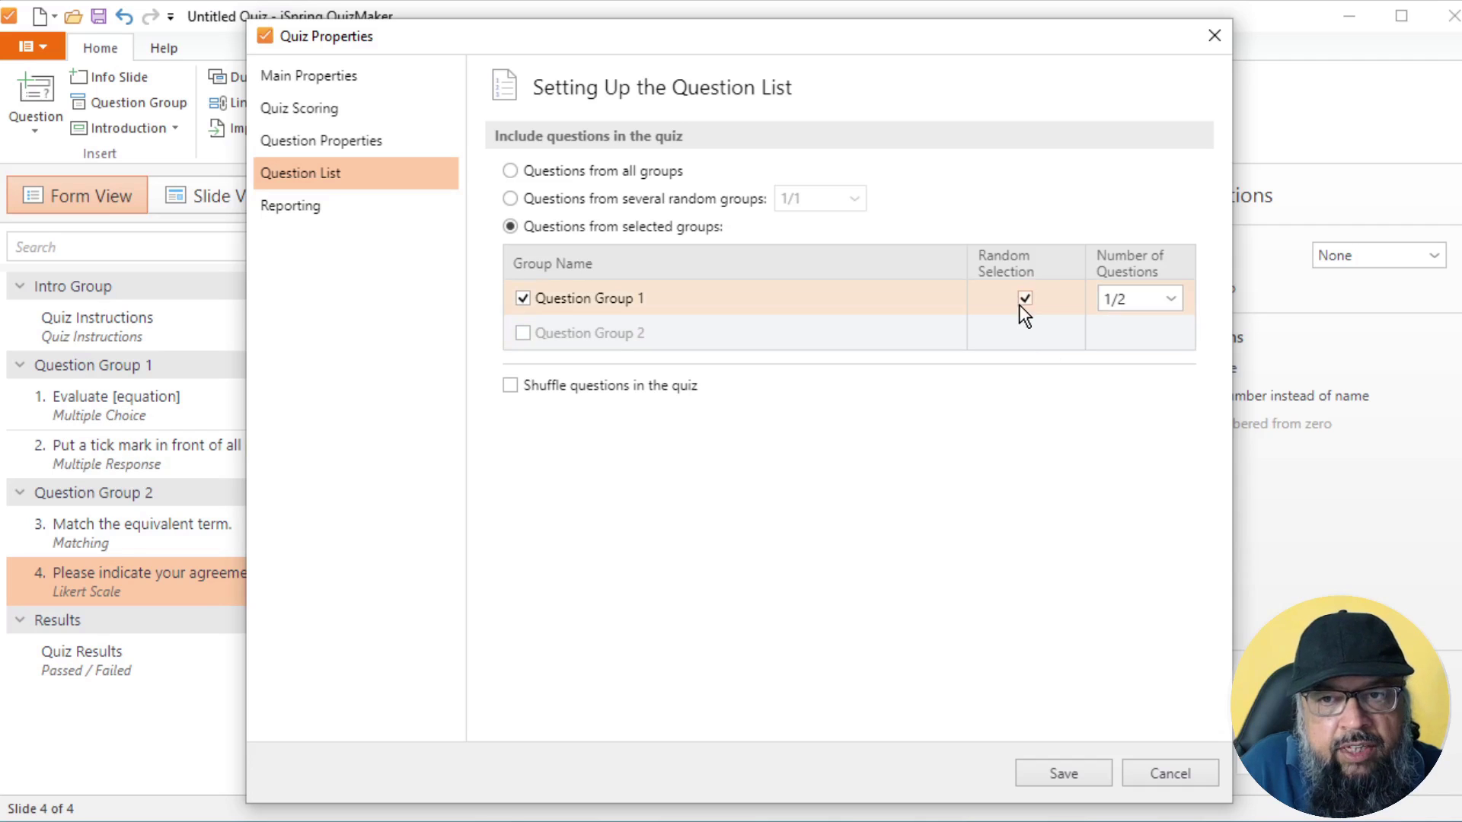
left_click(1170, 301)
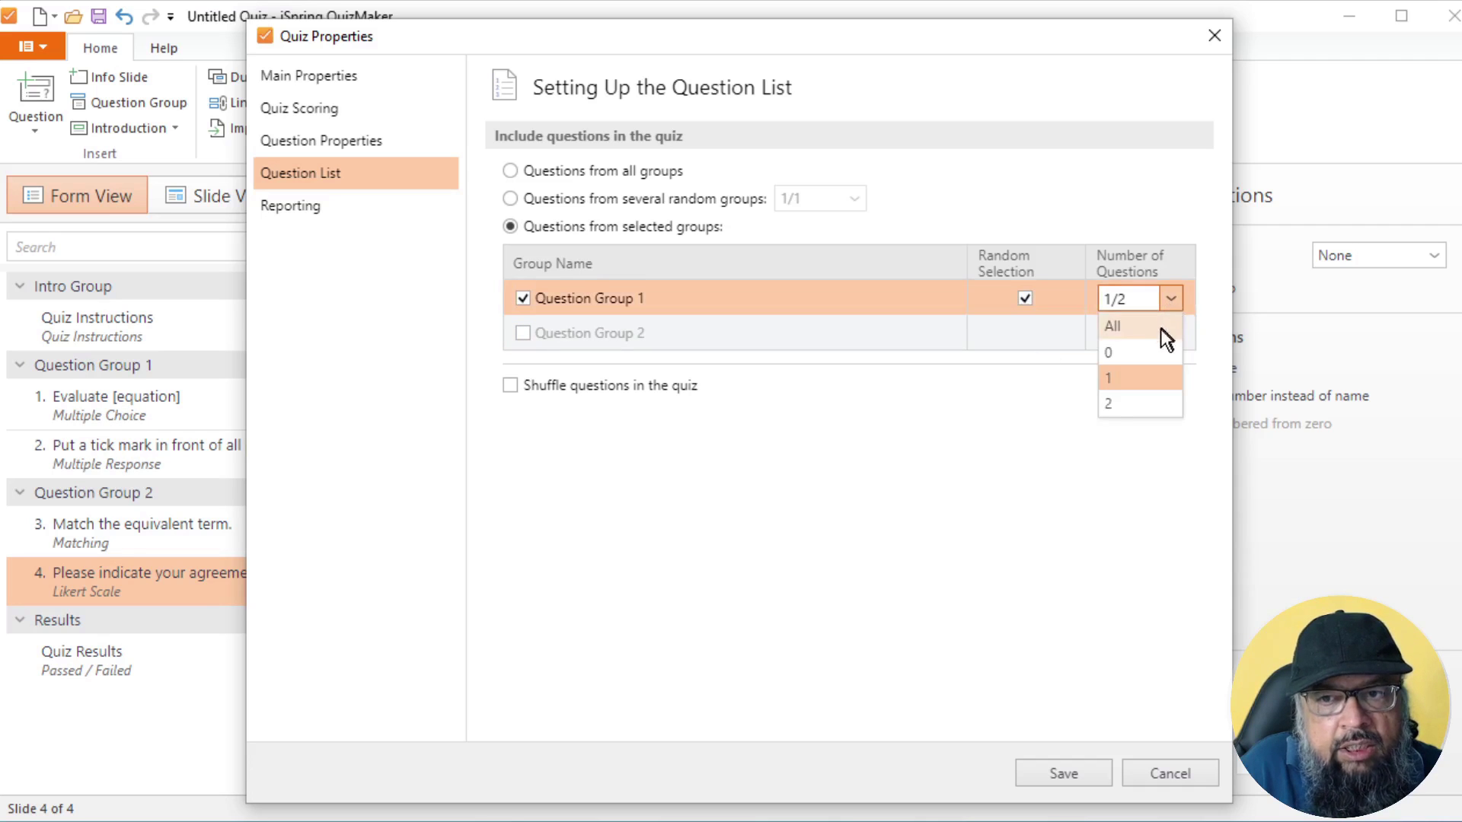
left_click(1139, 403)
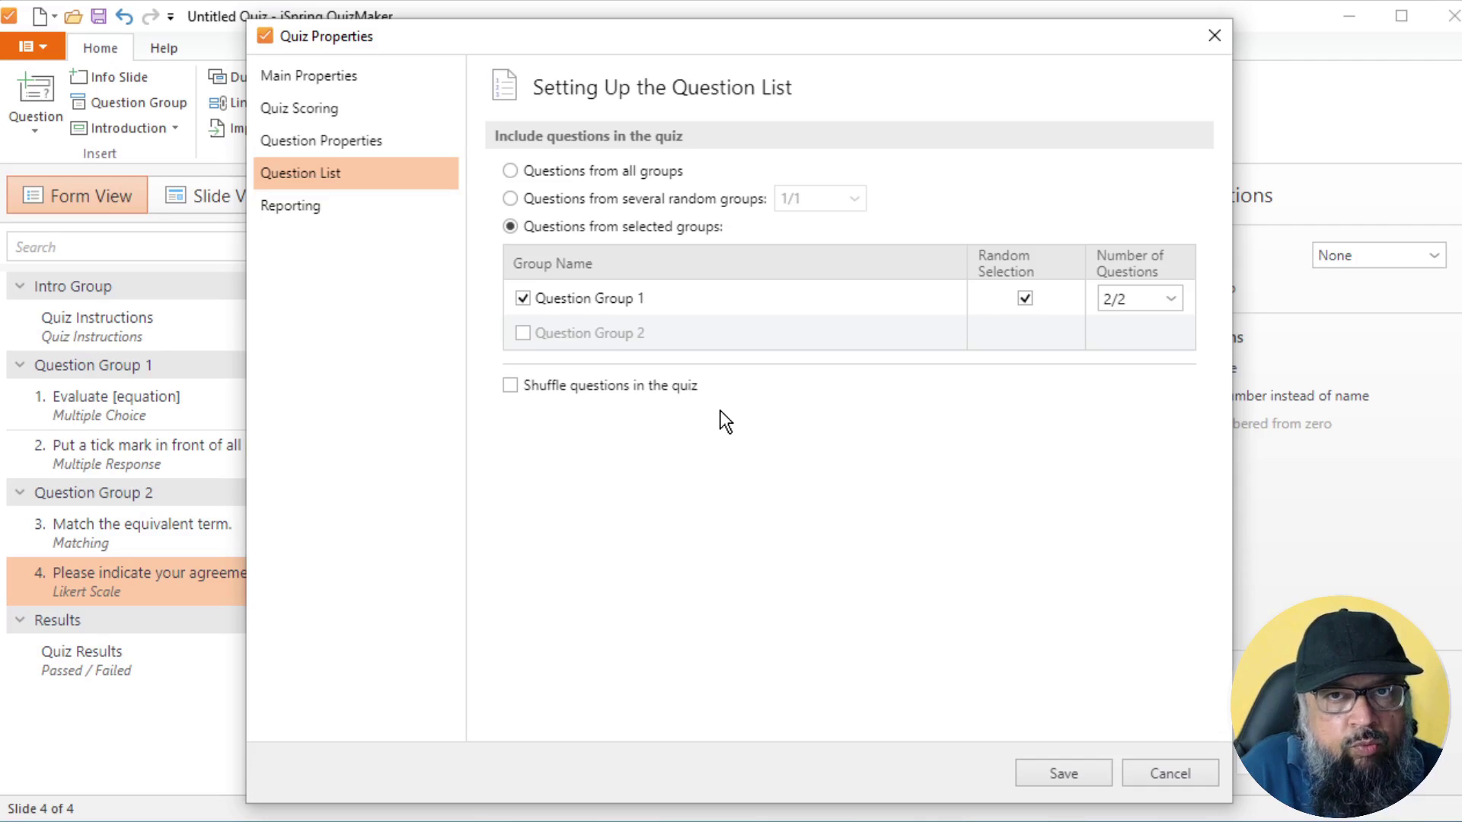
key("Return")
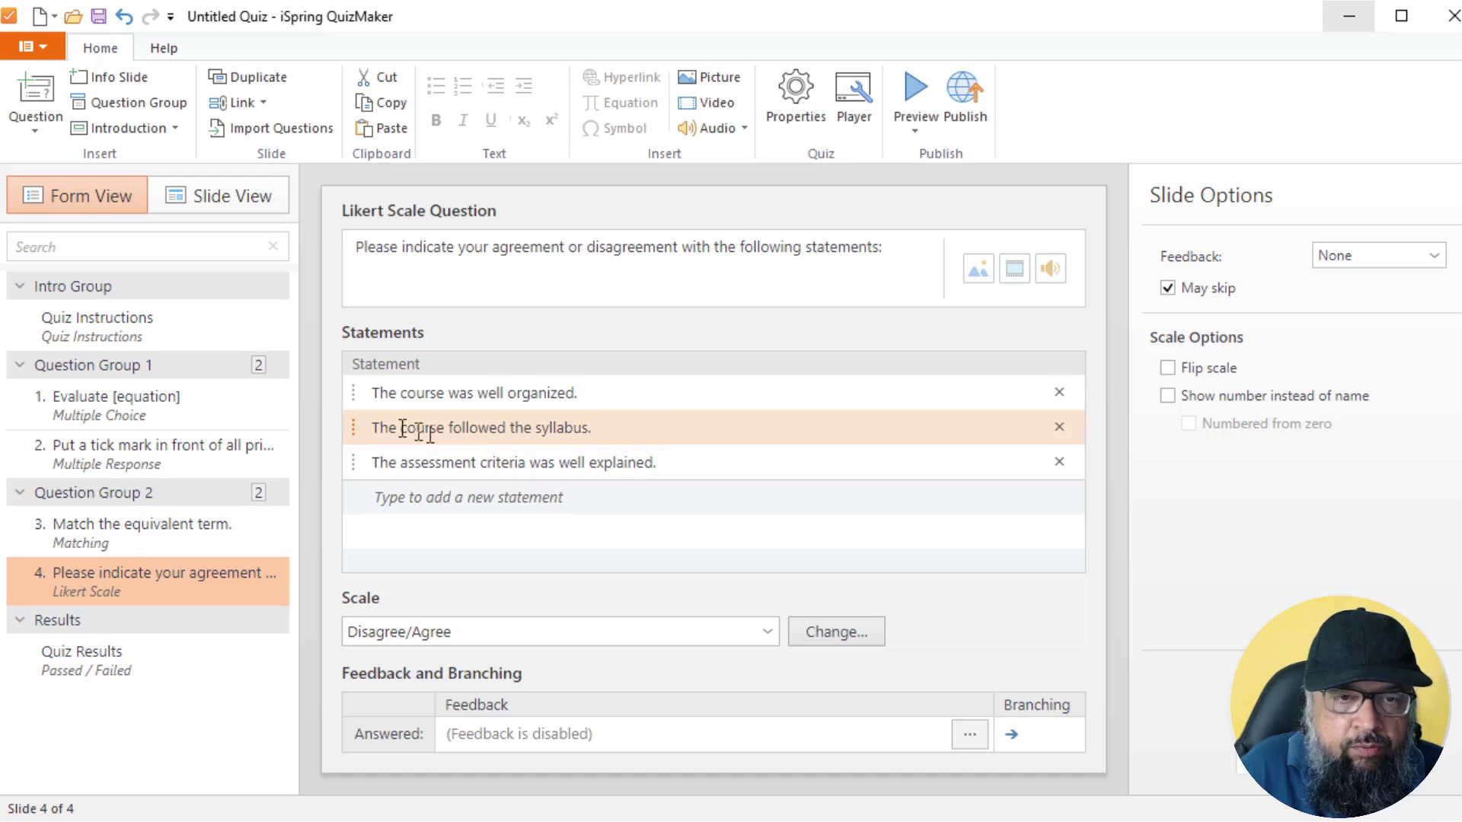
- Set the prime-numbers question's Incorrect branching to Finish Quiz
left_click(181, 449)
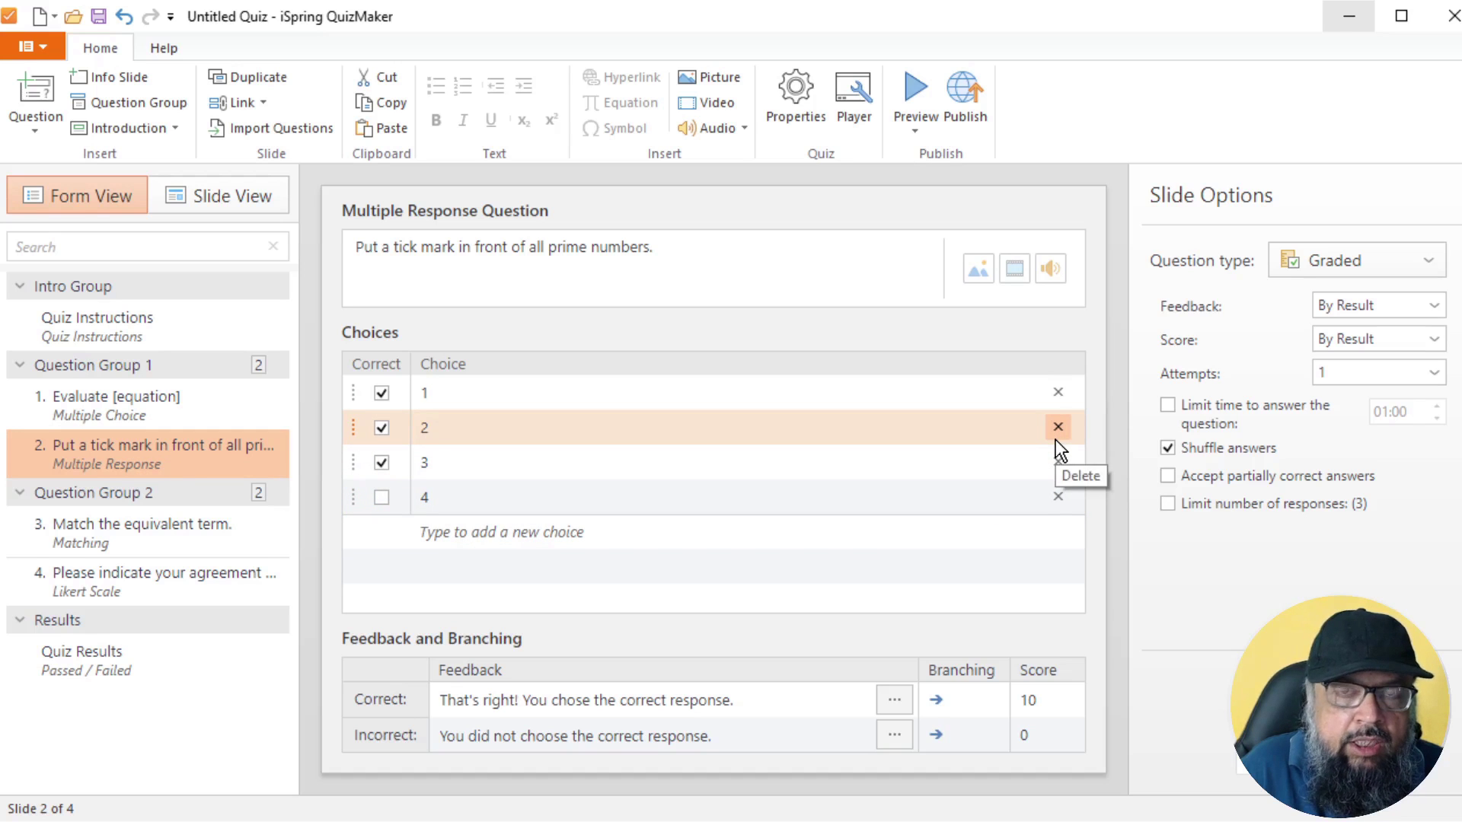
left_click(717, 737)
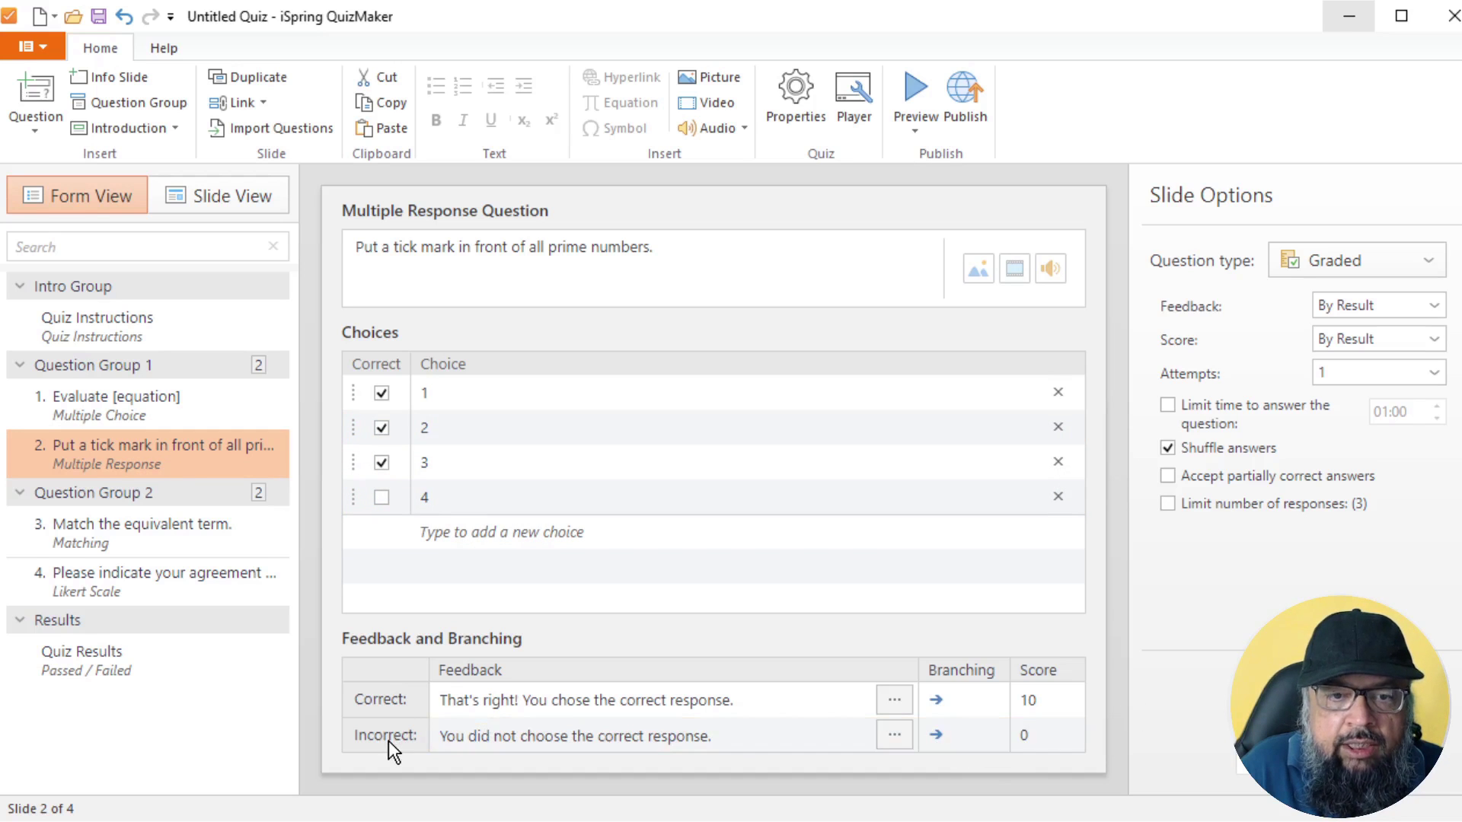
left_click(966, 742)
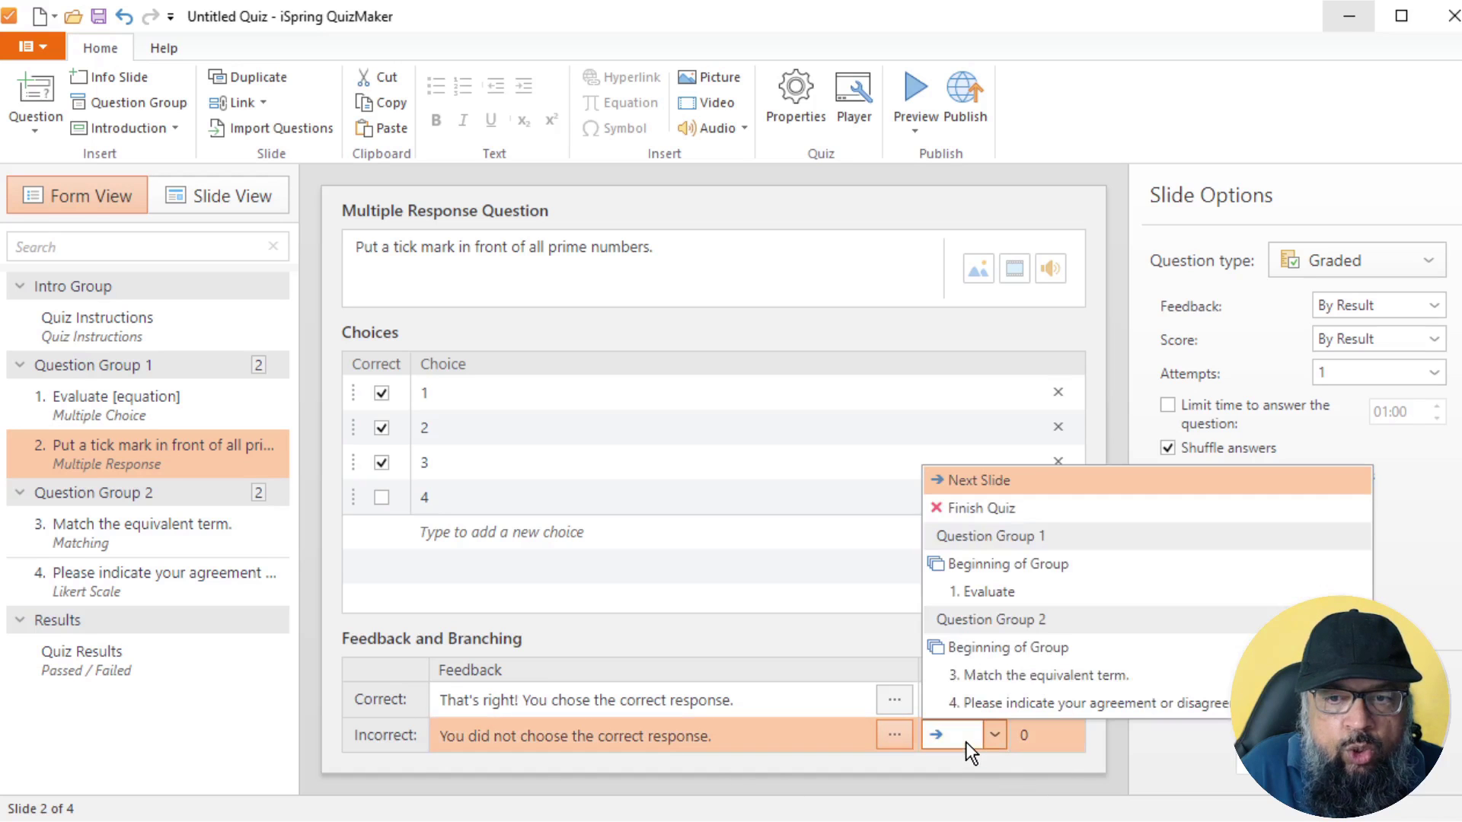
left_click(984, 511)
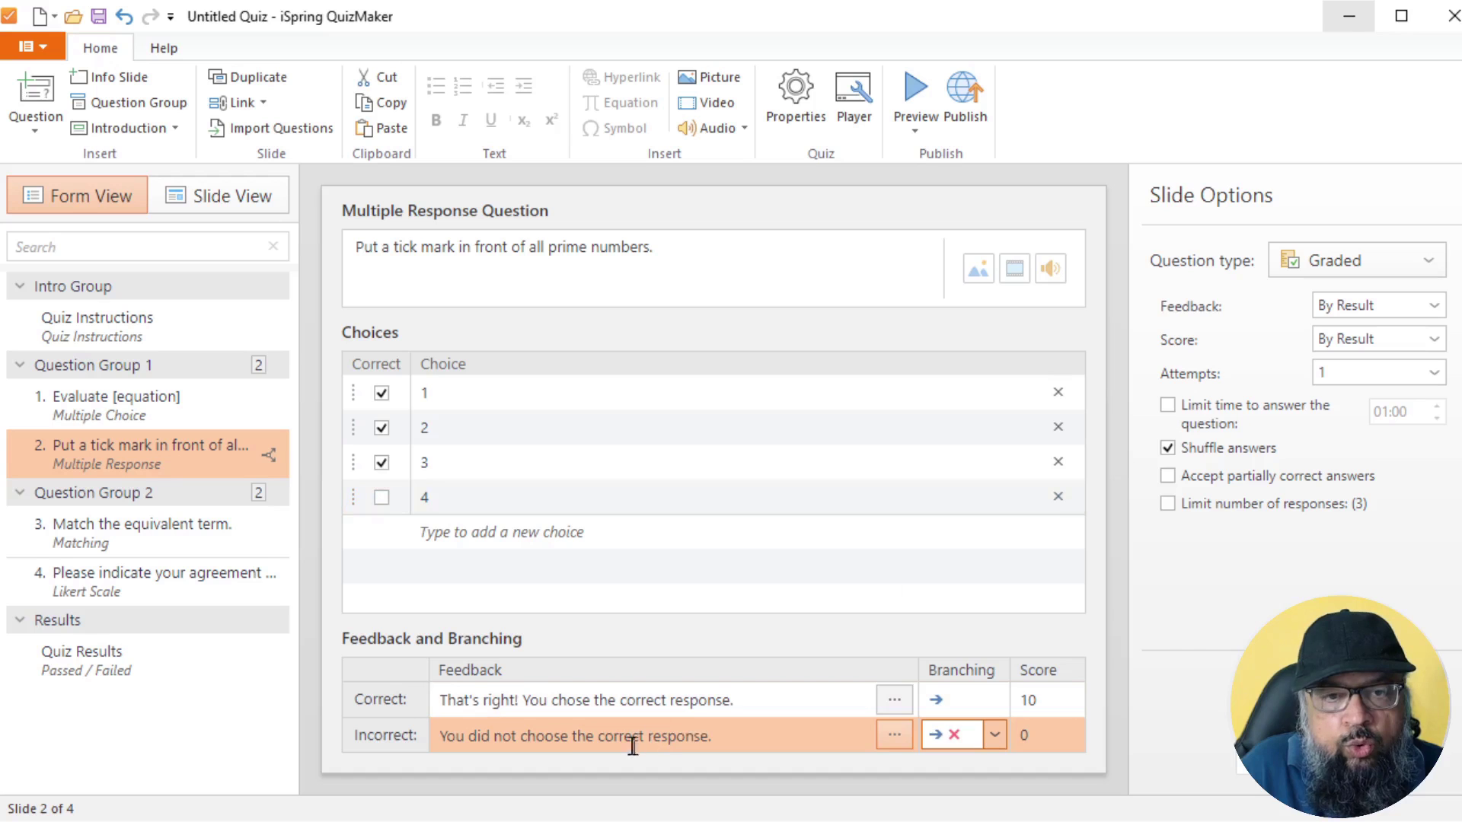